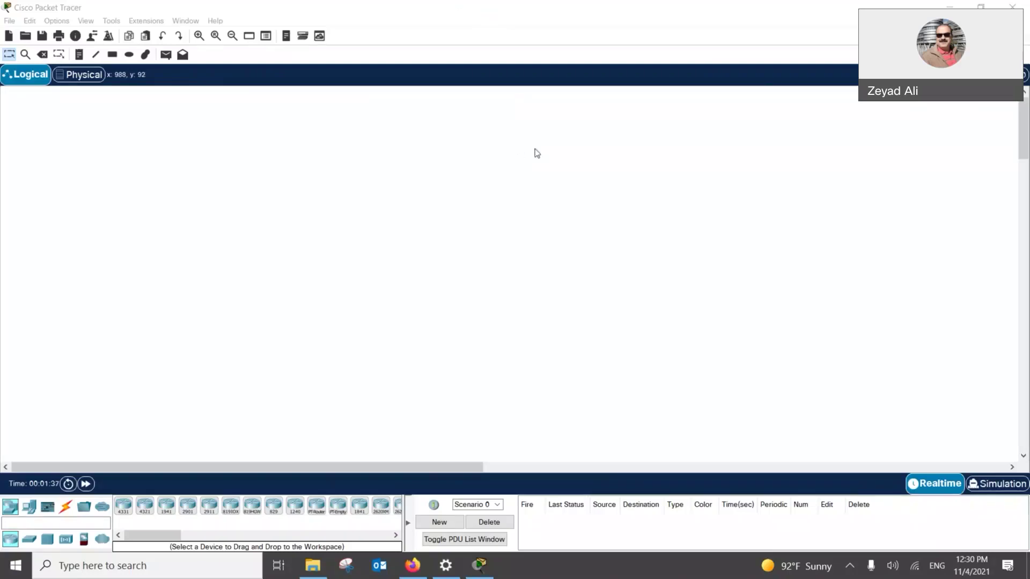
- Place a generic Router-PT, Router0, on the canvas and zoom in on it
key(XF86AudioRaiseVolume)
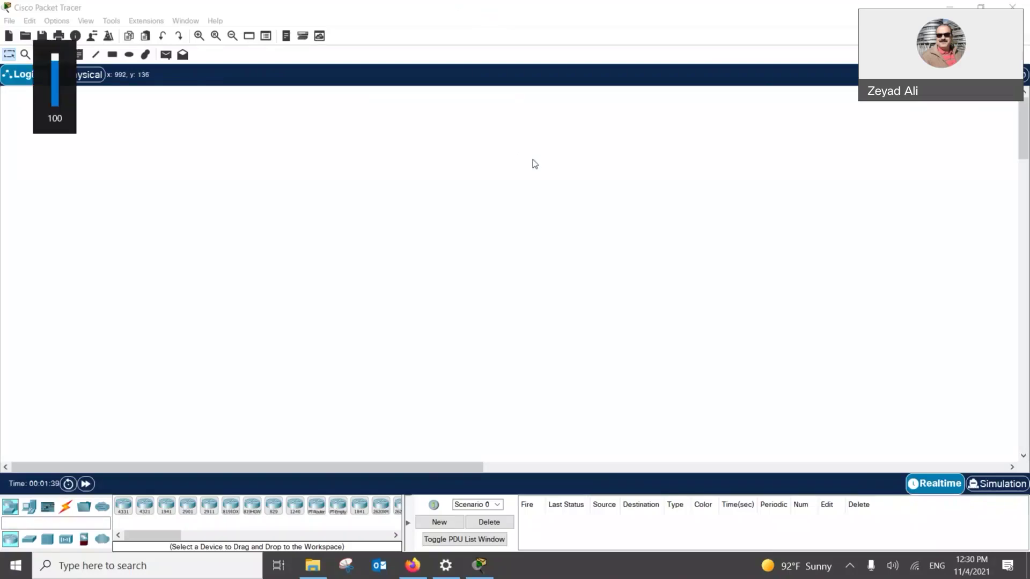
key(XF86AudioLowerVolume)
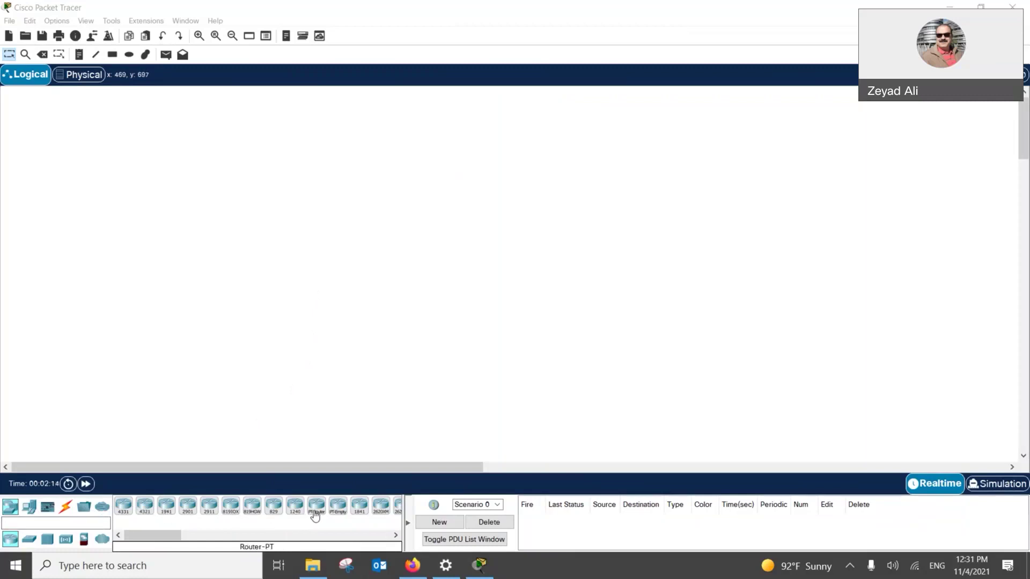
drag(314, 516, 260, 232)
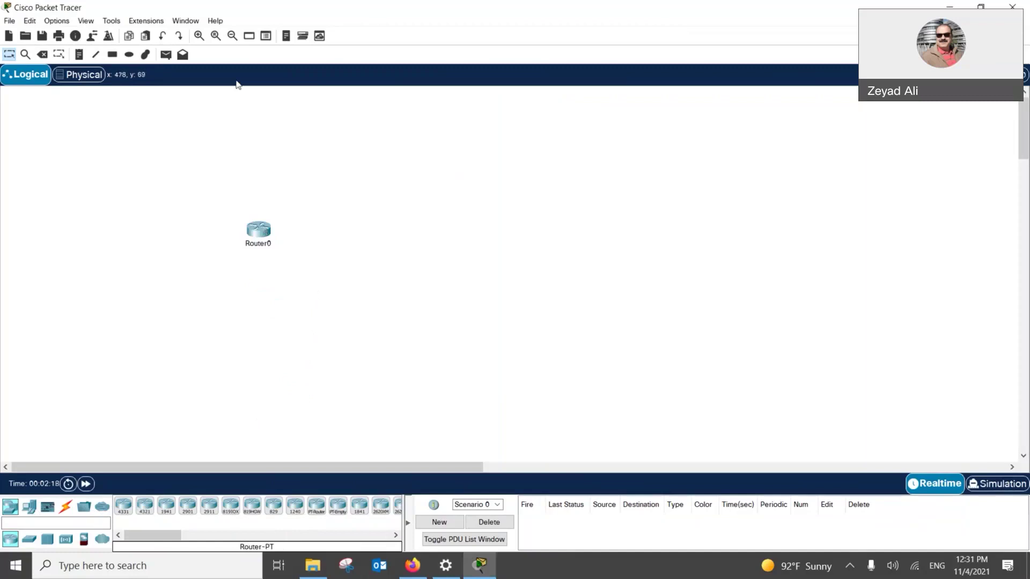
click(202, 39)
click(201, 38)
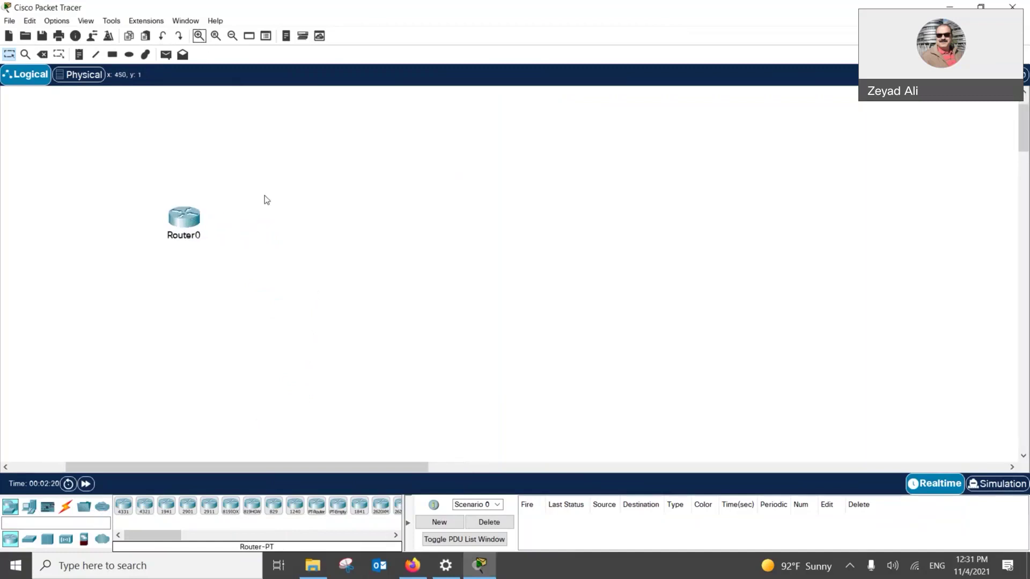
scroll(257, 225, up, 1)
mouse_move(202, 276)
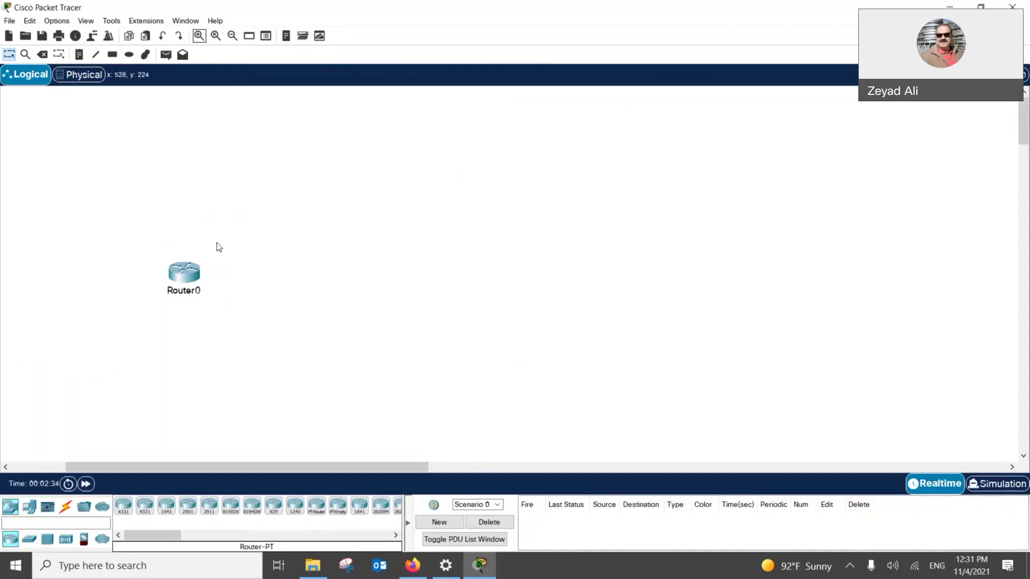
- Power Router0 off, insert two NM-1CGE and one NM-1FGE module, then power it on
click(176, 276)
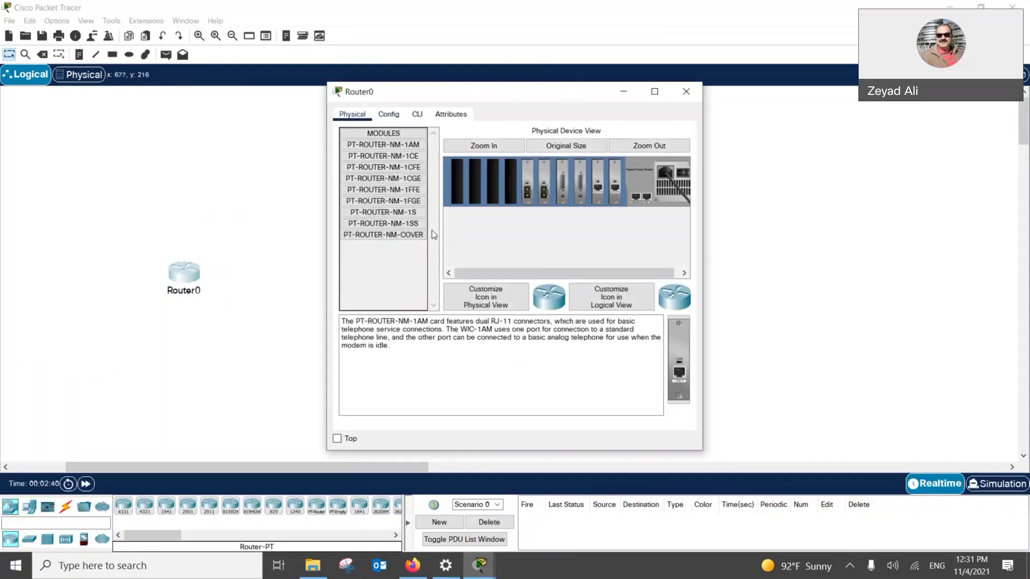
click(415, 234)
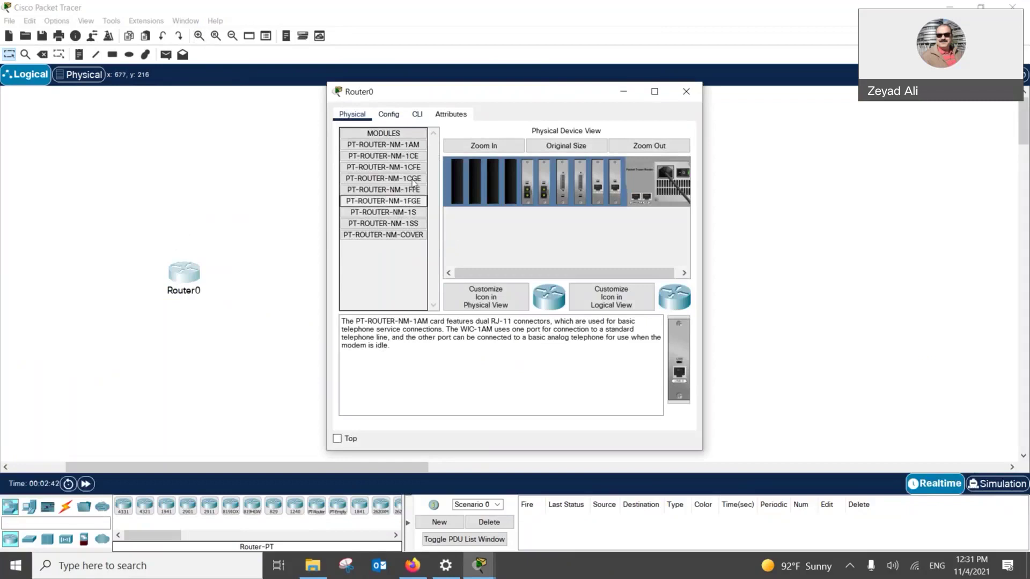
drag(400, 179, 516, 185)
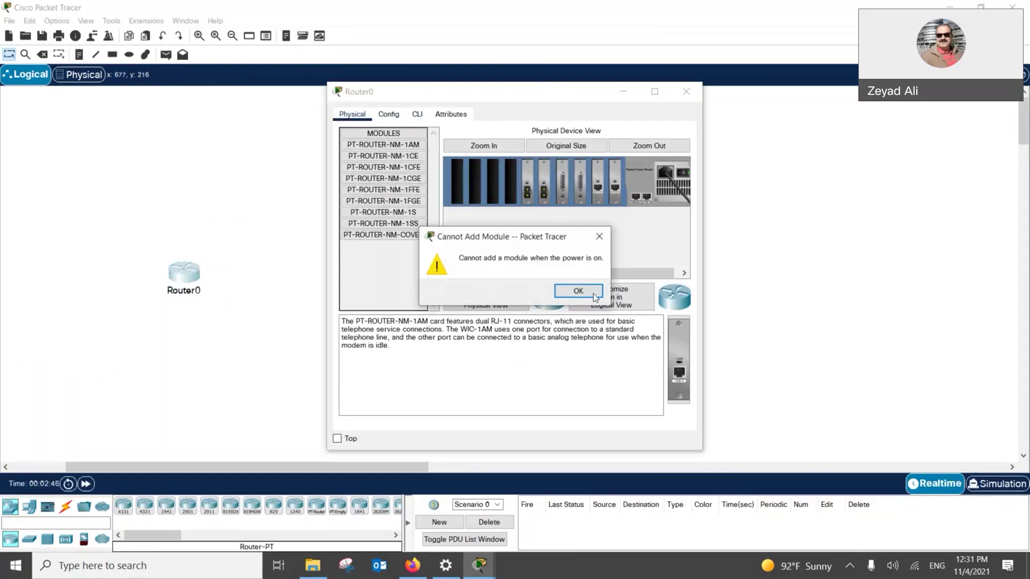
click(578, 291)
click(654, 91)
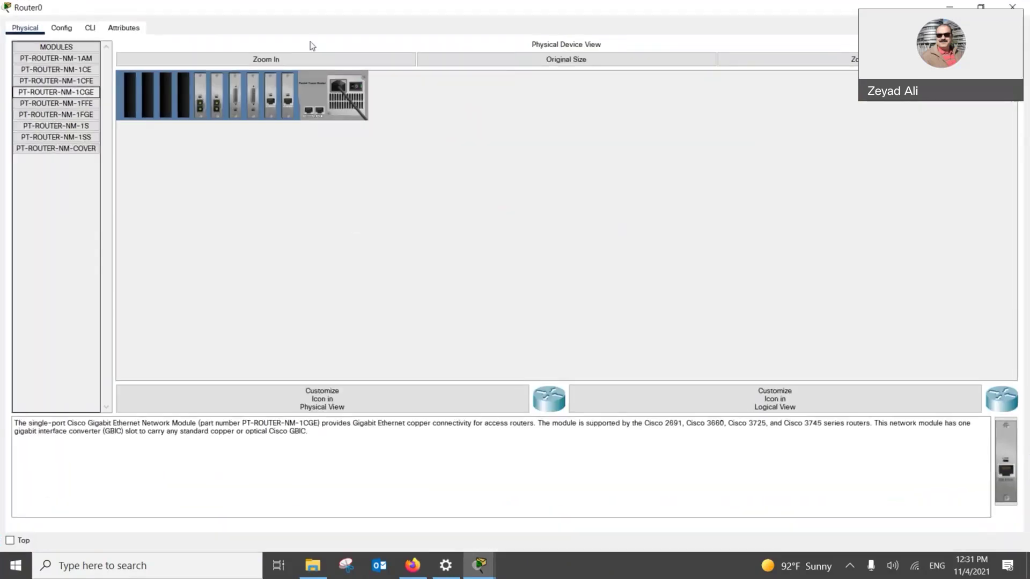
click(294, 59)
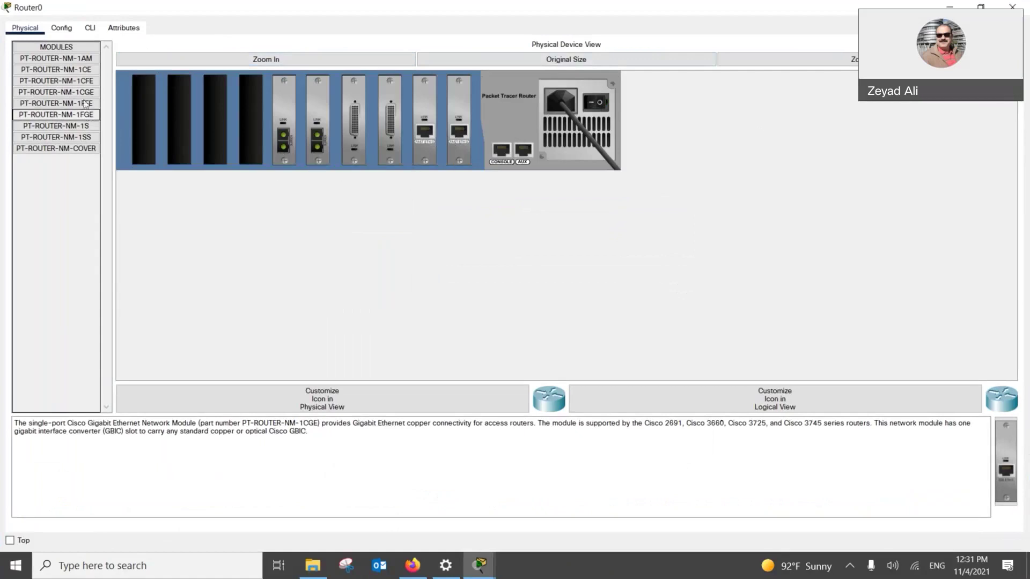
drag(59, 92, 251, 119)
drag(94, 97, 215, 107)
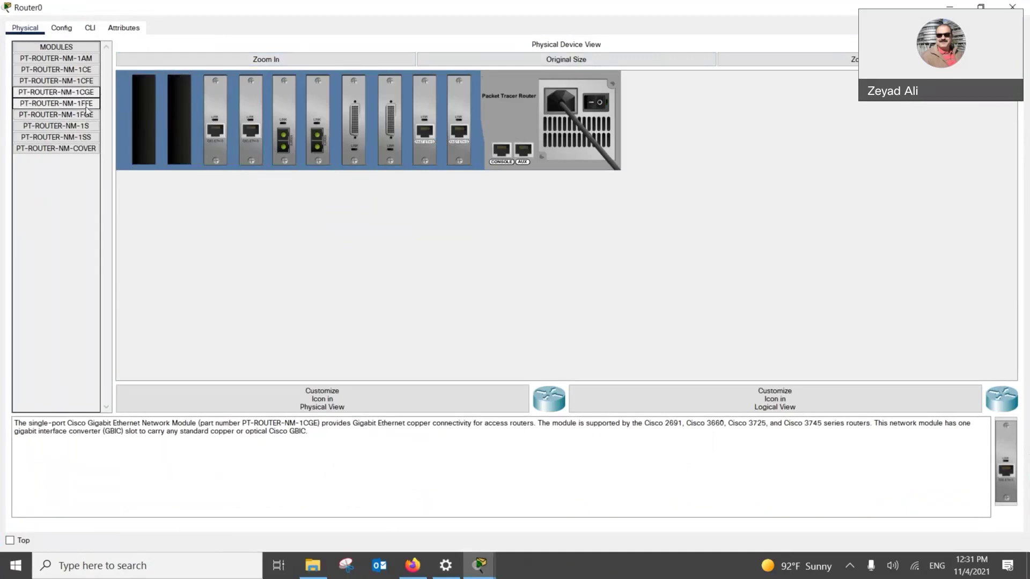
drag(88, 112, 150, 125)
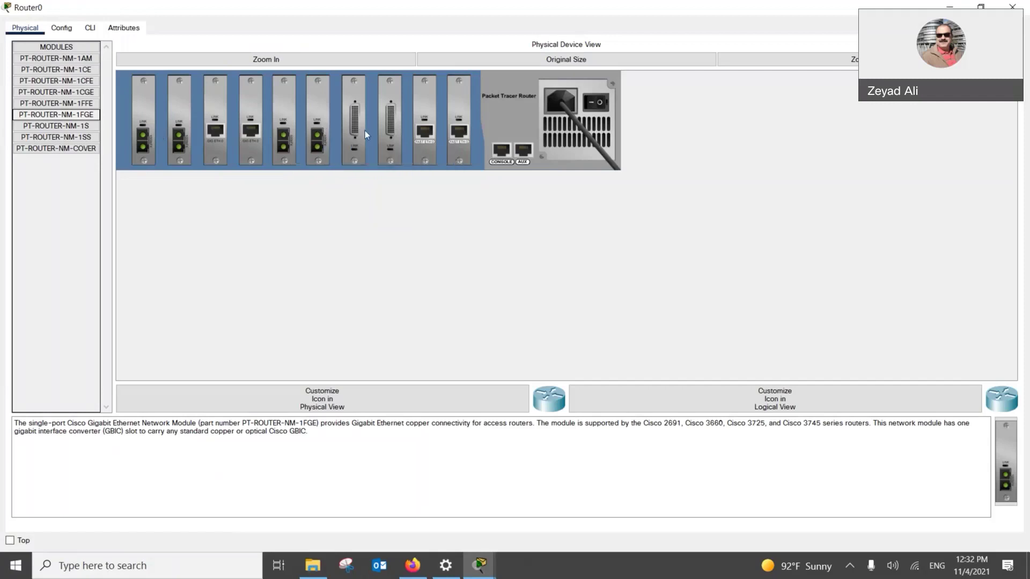
click(594, 103)
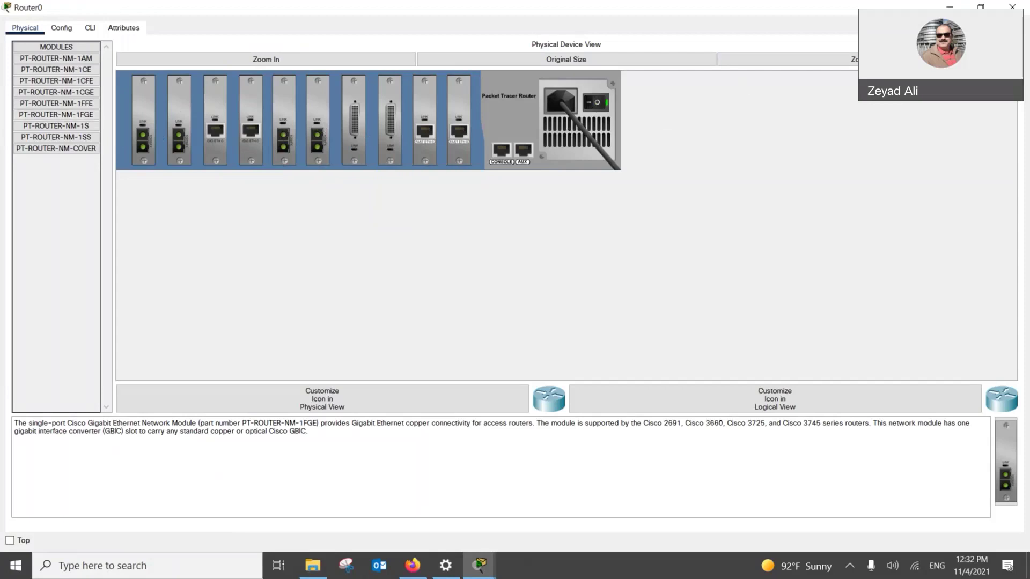
- Nudge Router0 up-right and add an 'Engineering LAB (200PCs + 10 Switches)' note above it
click(1012, 6)
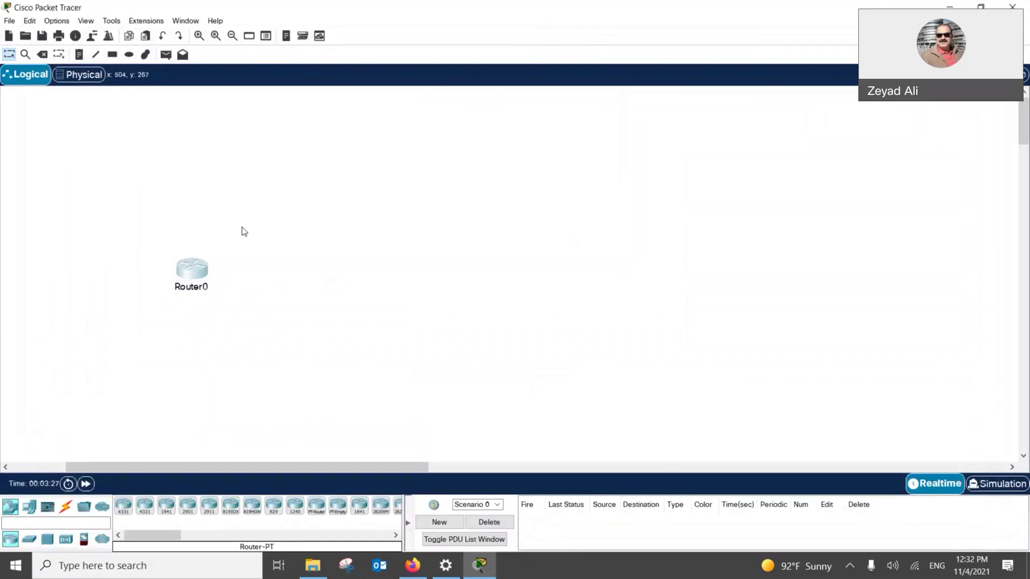
drag(206, 275, 235, 251)
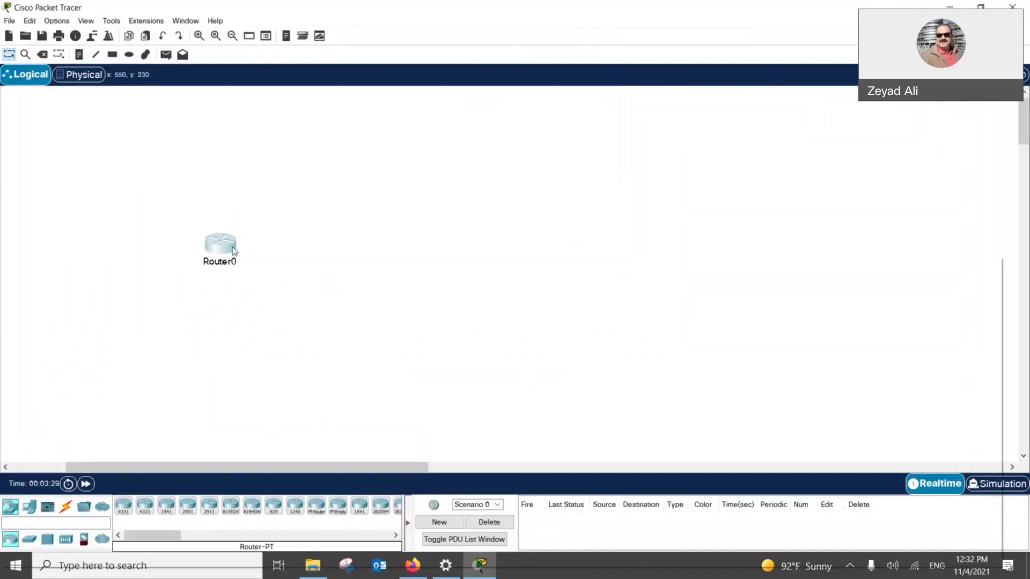
mouse_move(235, 251)
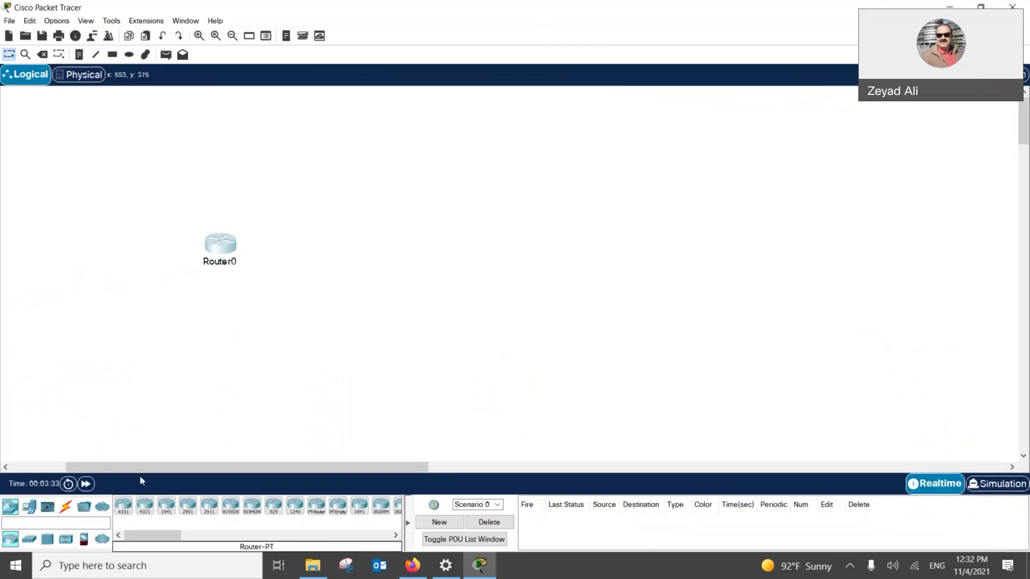
click(80, 55)
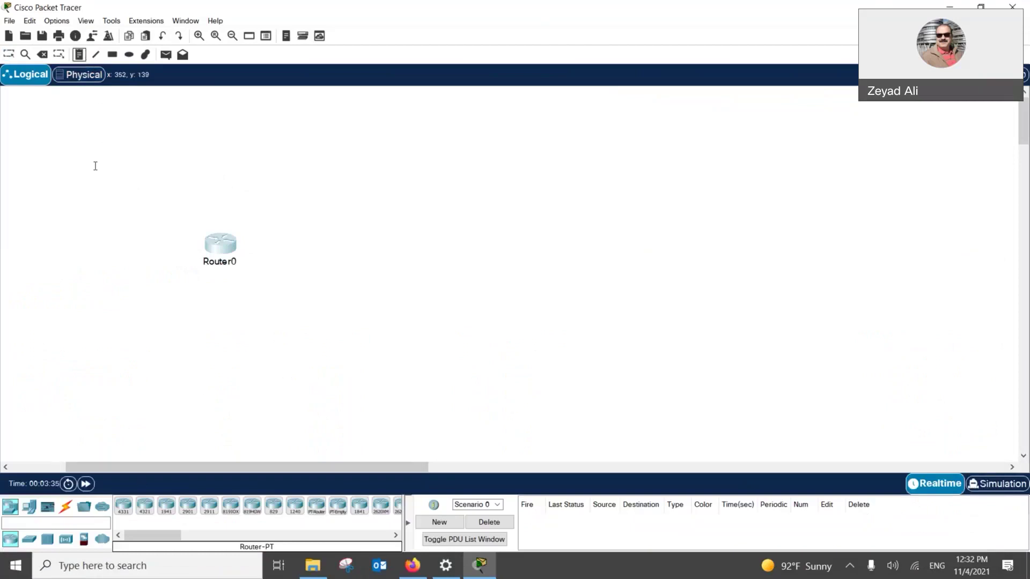
click(93, 169)
text(Ein)
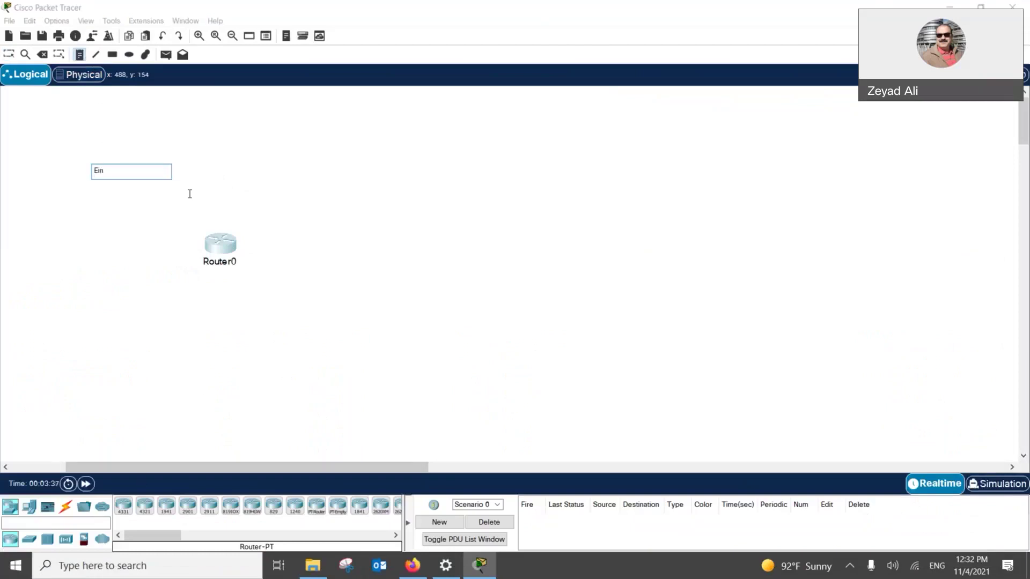
text(gineering LAB (200PC)
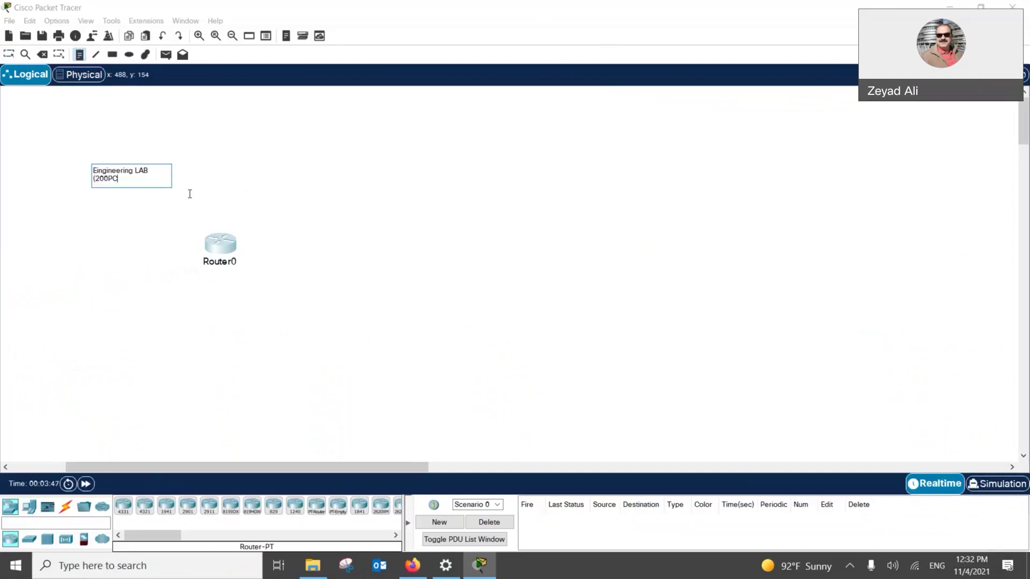
text(s + 10 Switches)
text(t)
click(214, 163)
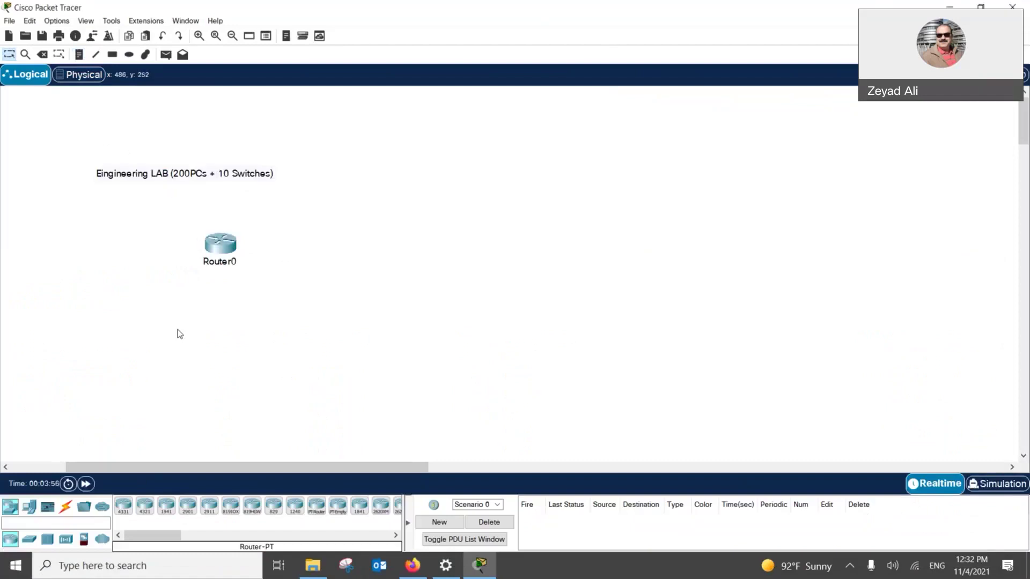
- Add an 'Arts LAB (80PCs - 3 Swiches)' note below the router
click(79, 54)
click(106, 365)
text(Arts LAB)
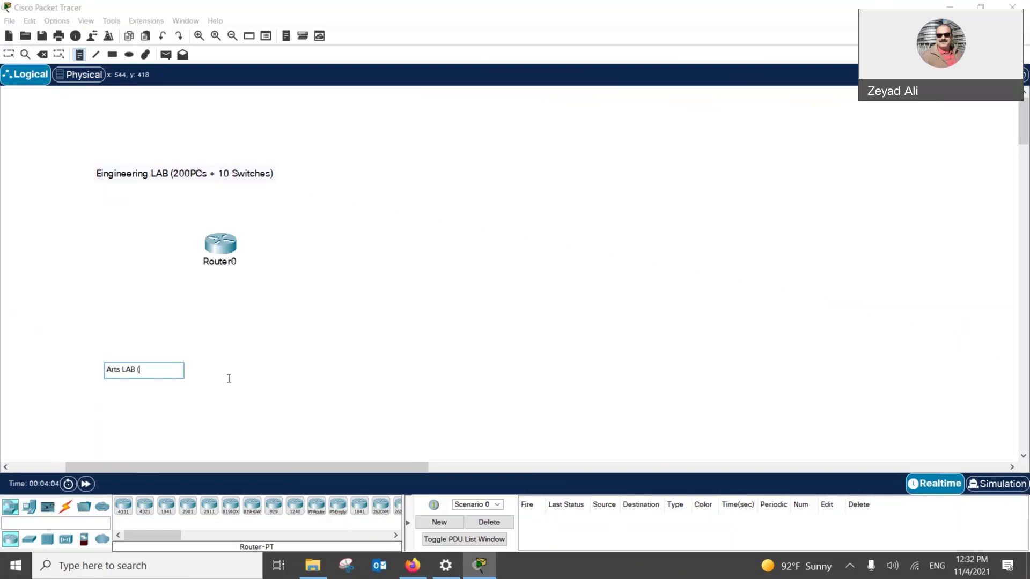
text((80PCs )
text(-)
text( 2)
text( Sw)
text(ichest)
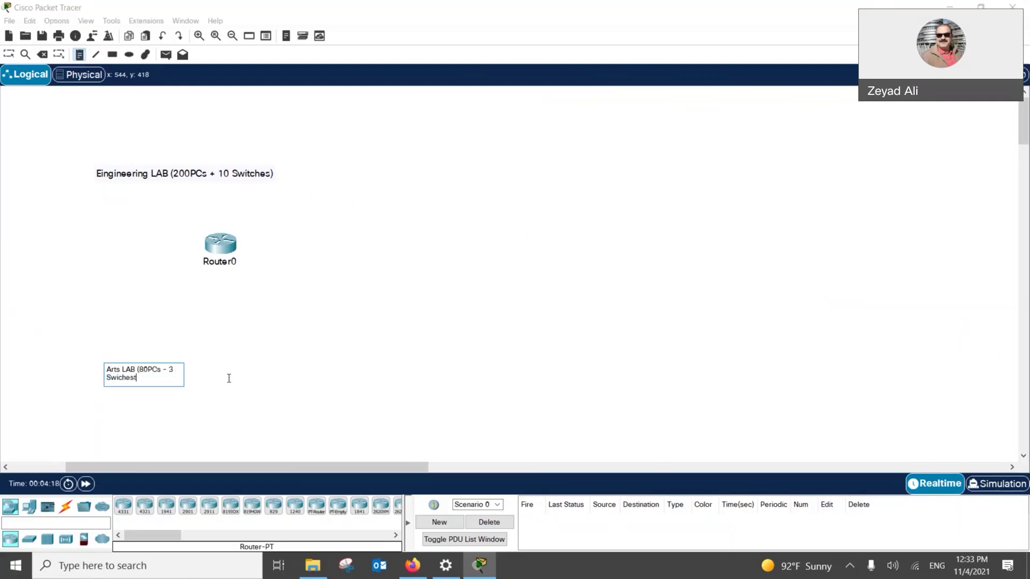
click(238, 374)
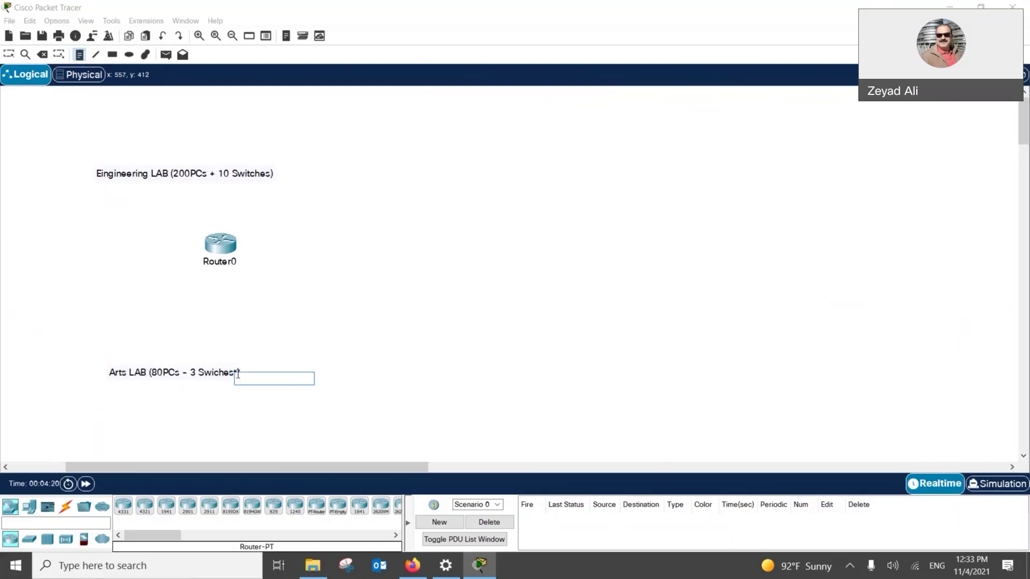
click(221, 376)
key(Escape)
- Delete the stray 't' from 'Swichest' and move the Arts LAB note up nearer the router
double_click(222, 374)
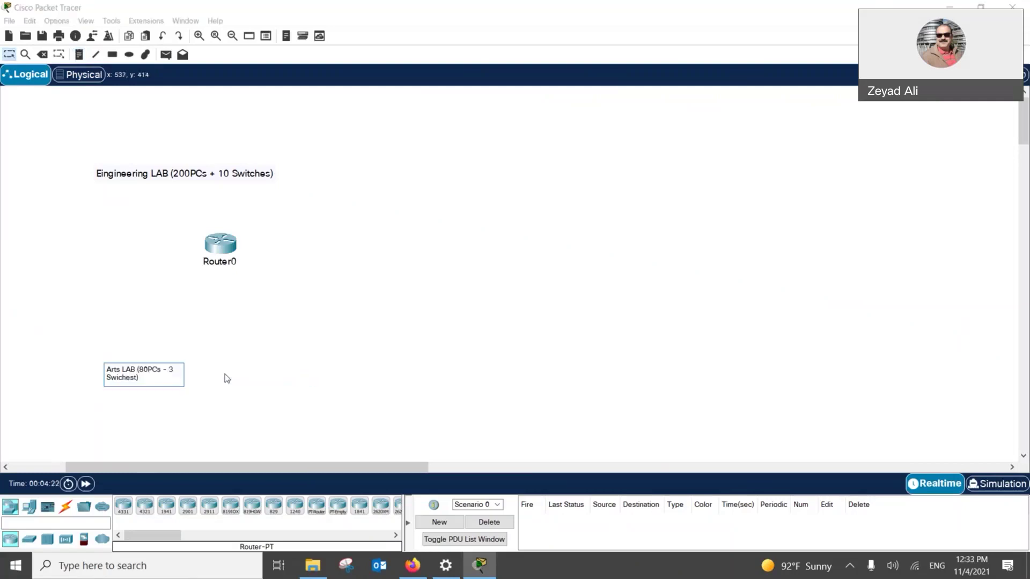
click(132, 373)
key(Delete)
click(211, 386)
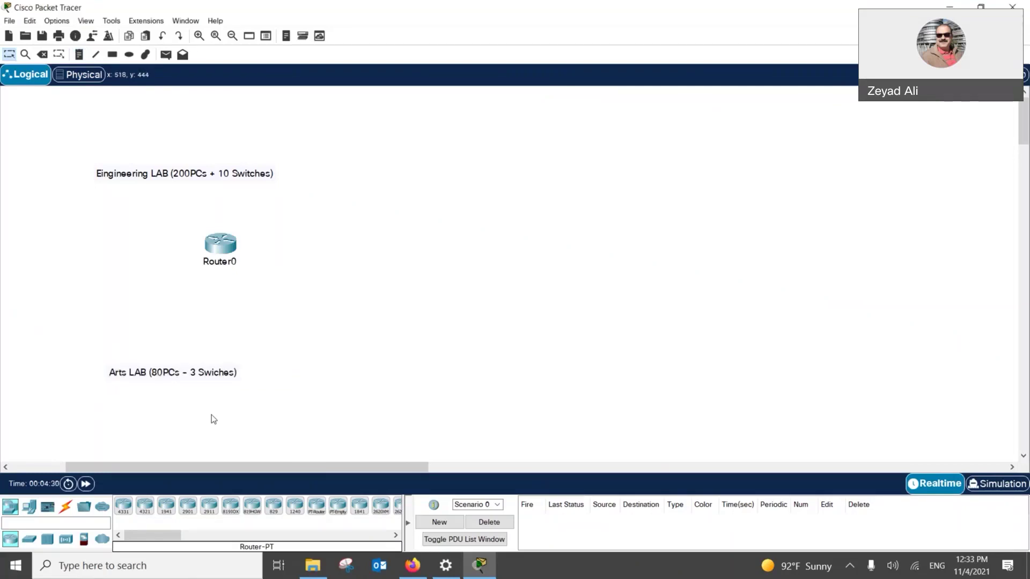
drag(193, 376, 185, 343)
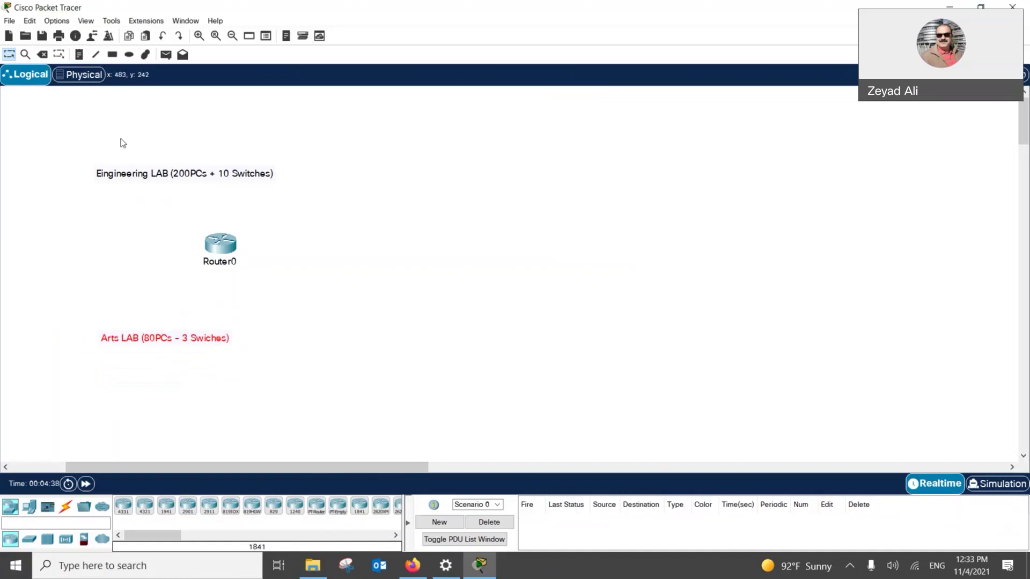
- Add a 'MAIN 192.168.0.0/20' note at the top centre of the canvas
click(79, 54)
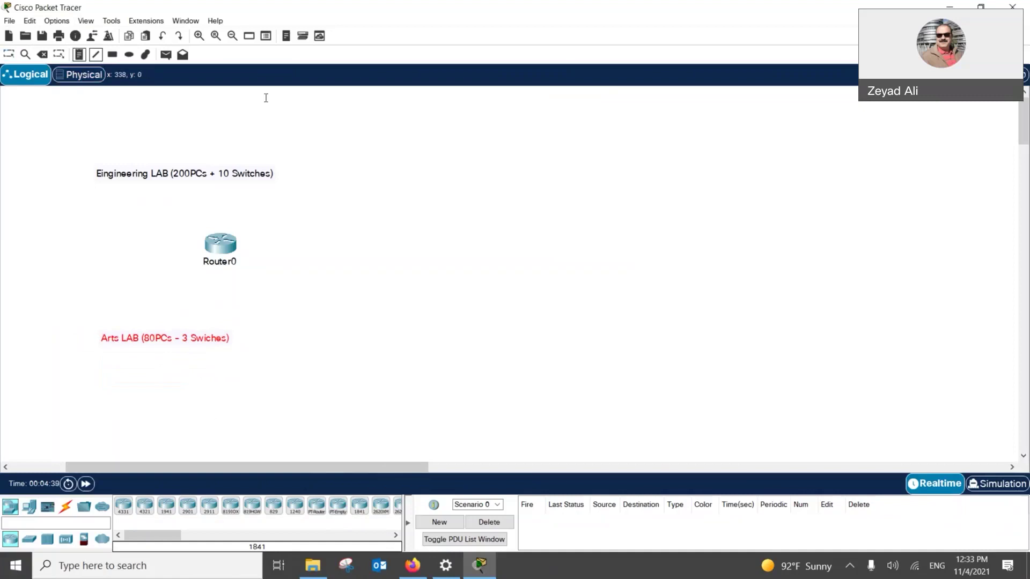
click(456, 113)
text(MIS)
key(BackSpace)
key(BackSpace)
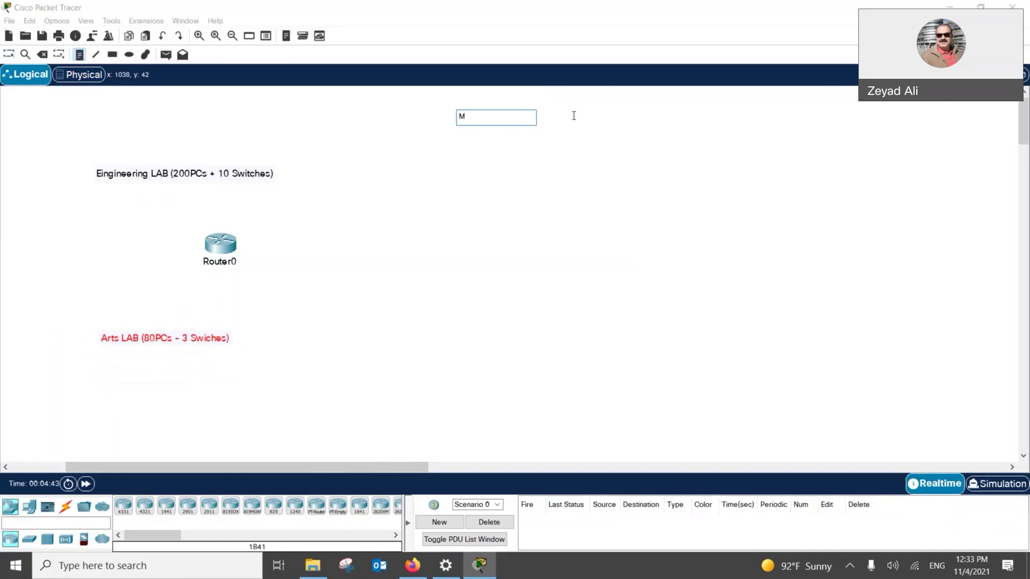
text(AIN 192.168.0.0/)
text(20)
click(586, 118)
key(Escape)
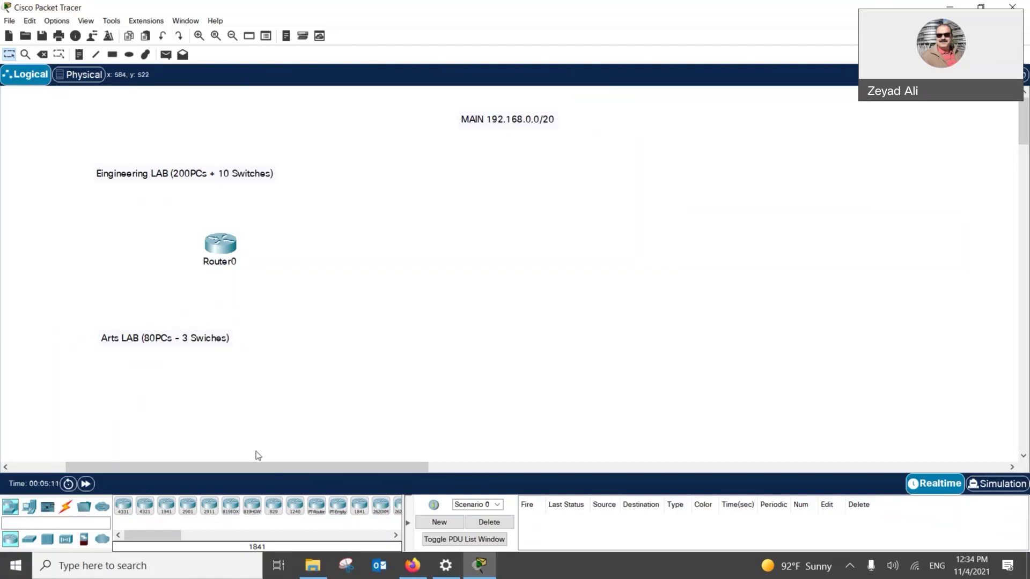
- Place two 2960 switches and cable Switch0's FastEthernet0/1 to Router0's FastEthernet0/0
click(31, 542)
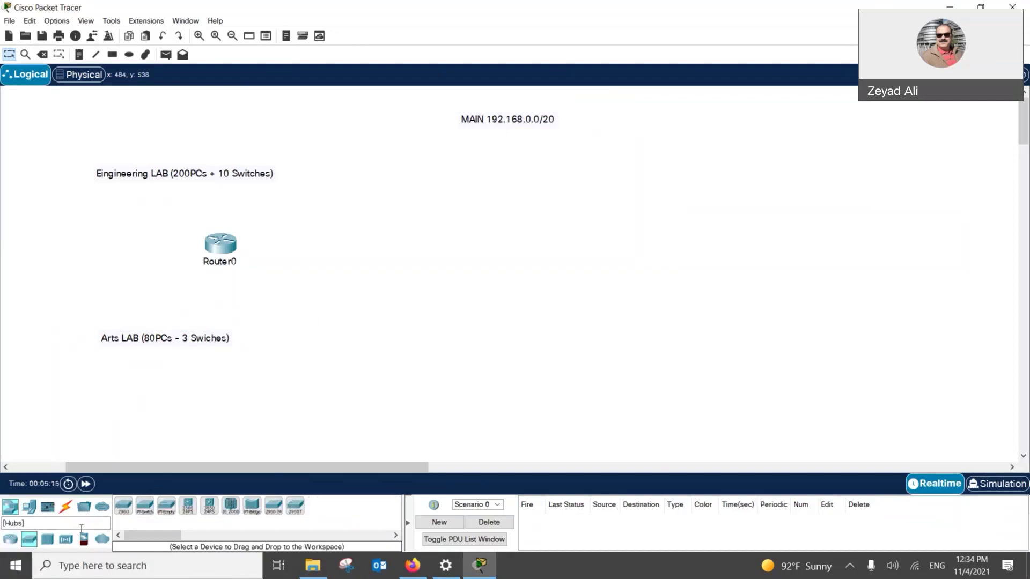
drag(125, 516, 127, 211)
drag(127, 509, 134, 308)
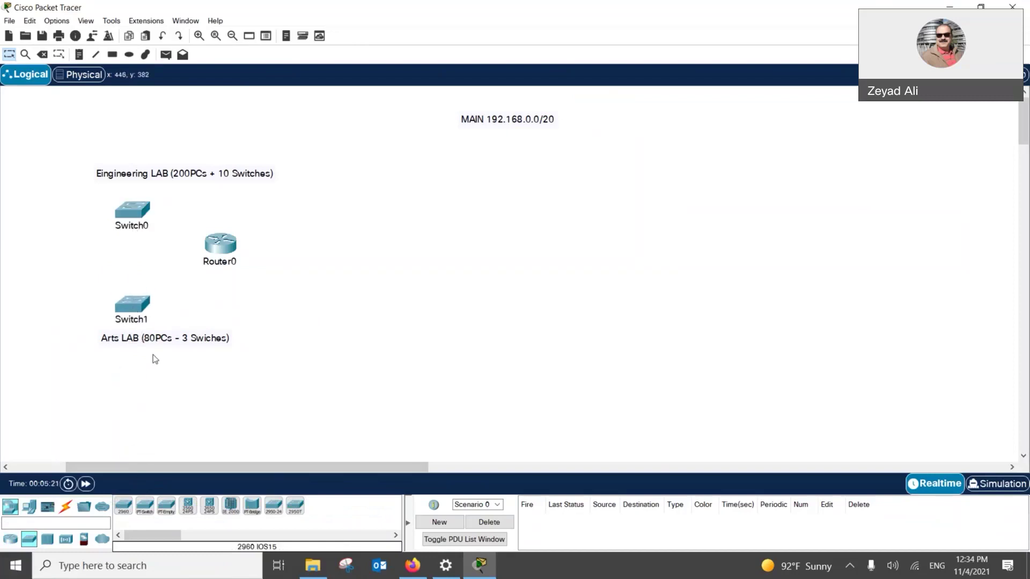
click(66, 506)
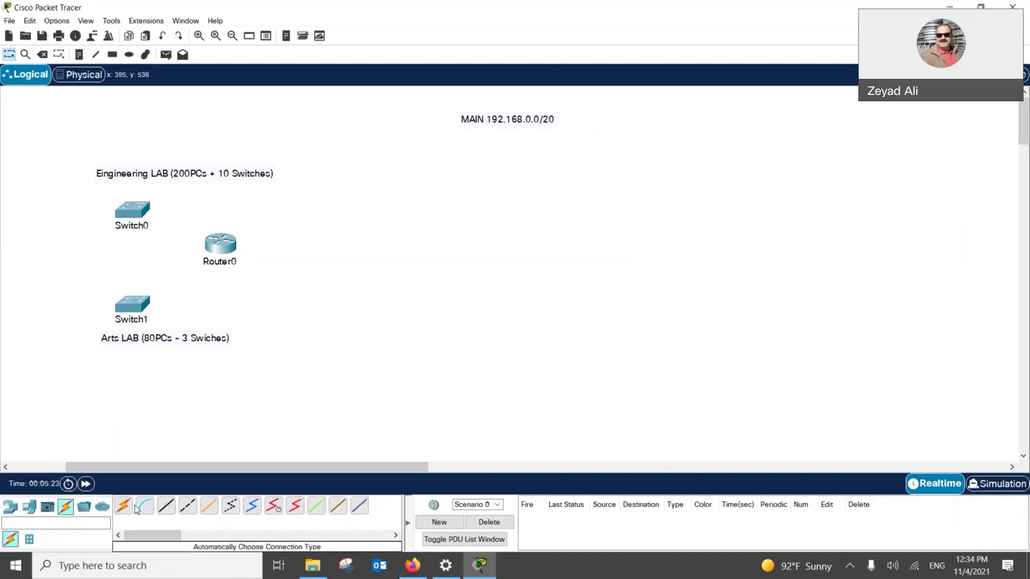
click(165, 506)
click(143, 214)
click(181, 233)
click(221, 241)
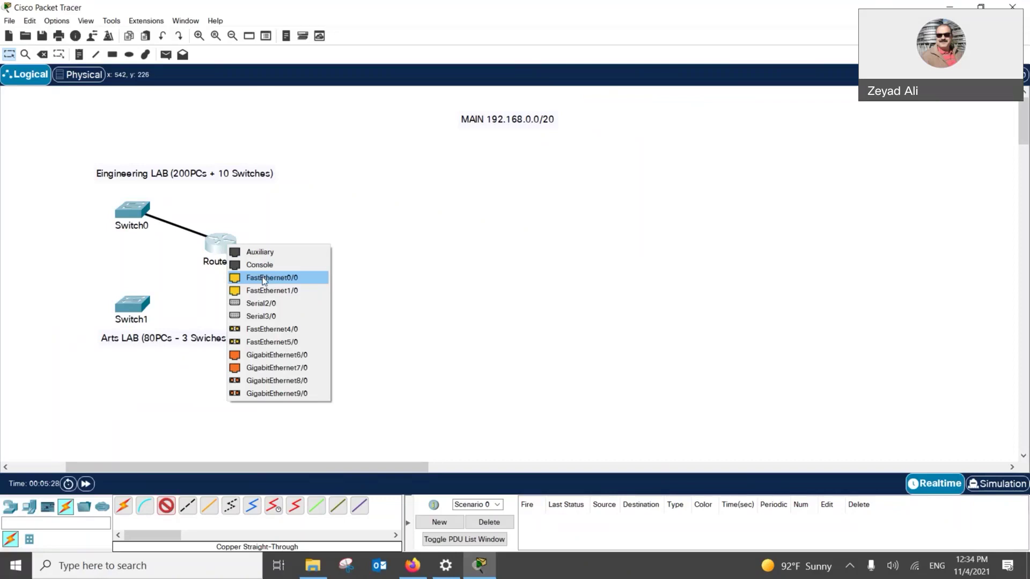
click(264, 278)
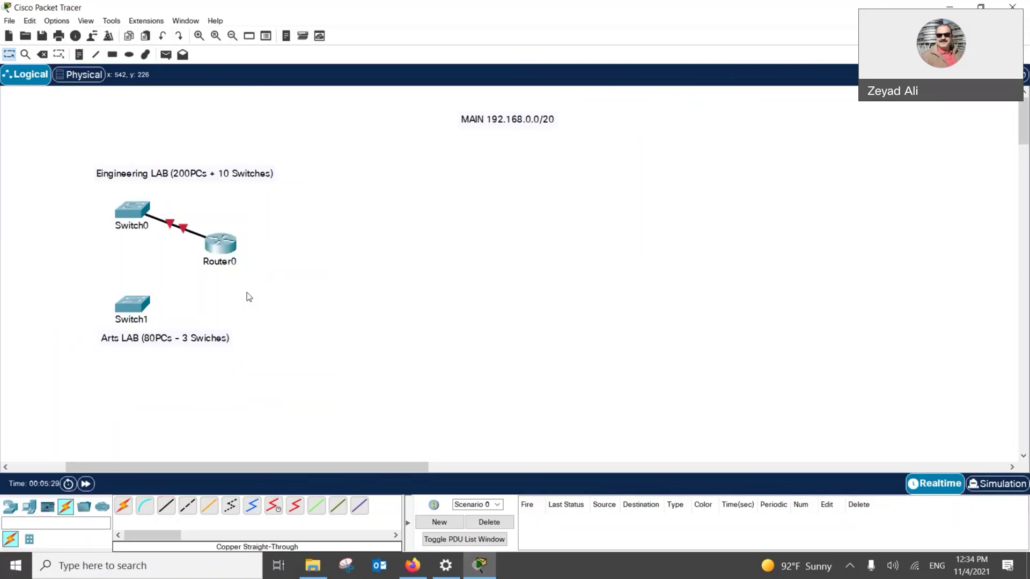
- Add 'Fa0/0' and 'Fa1/0' port label notes beside Router0
click(80, 54)
click(201, 220)
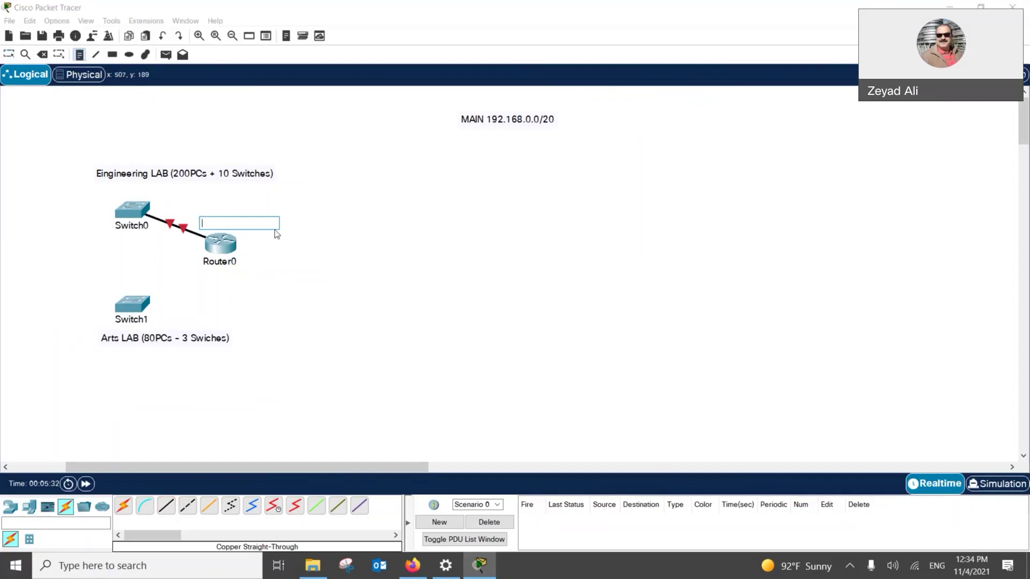
text(Fa0/0)
click(167, 260)
text(Fa)
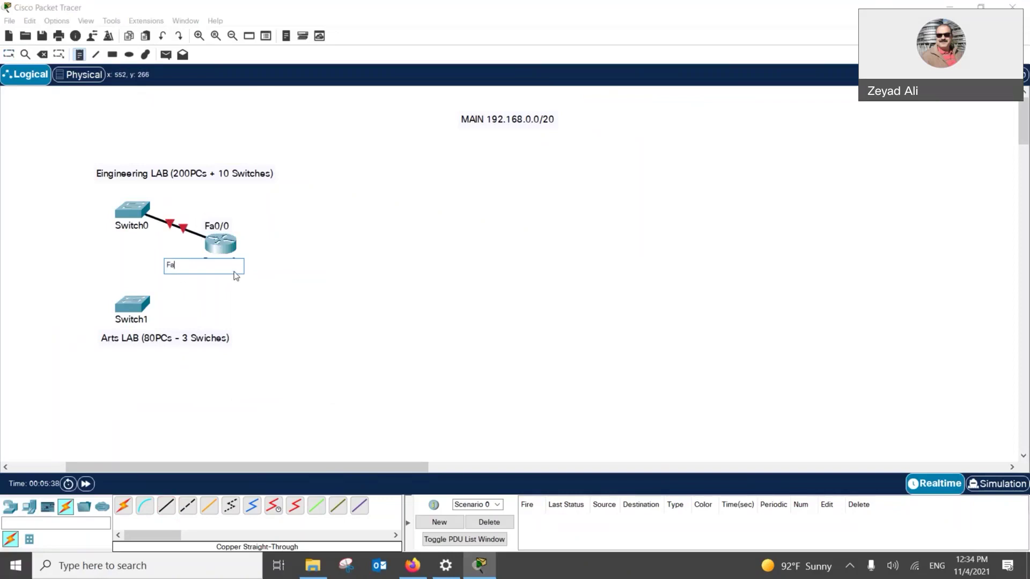
text(1/0)
key(Escape)
- Cable Switch1 to Router0's FastEthernet1/0 with a copper straight-through cable
click(166, 505)
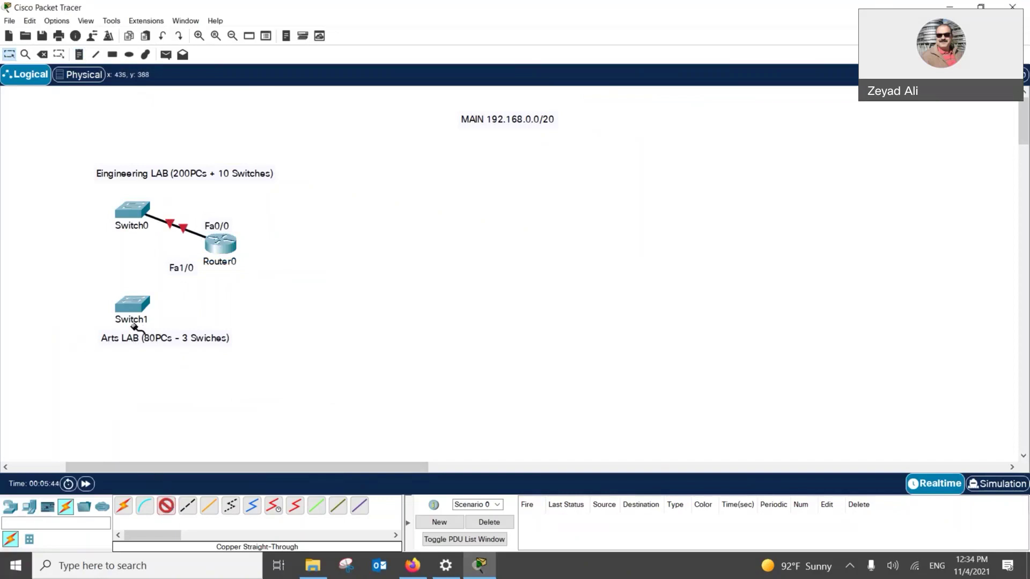
click(138, 311)
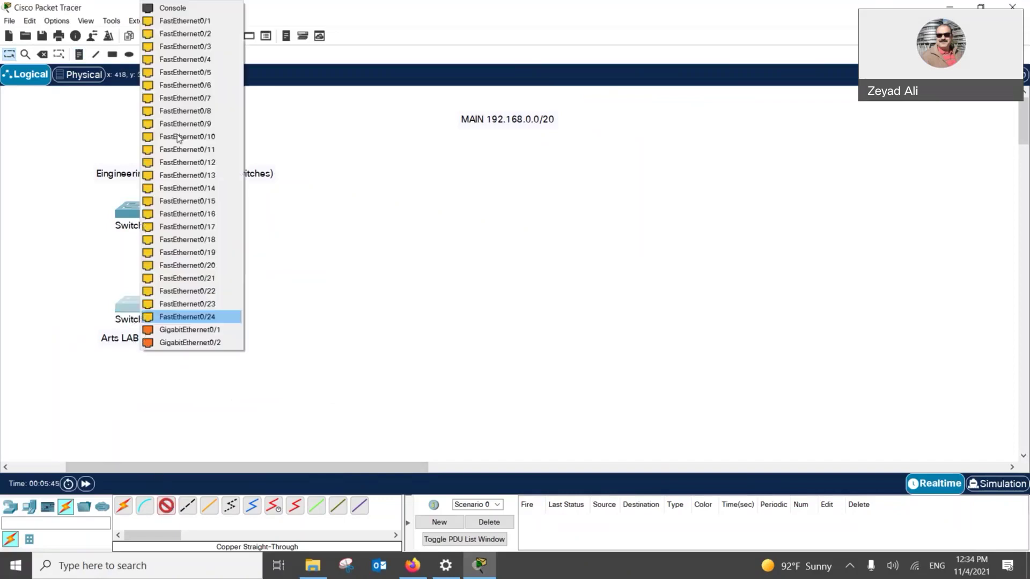
click(201, 24)
click(221, 244)
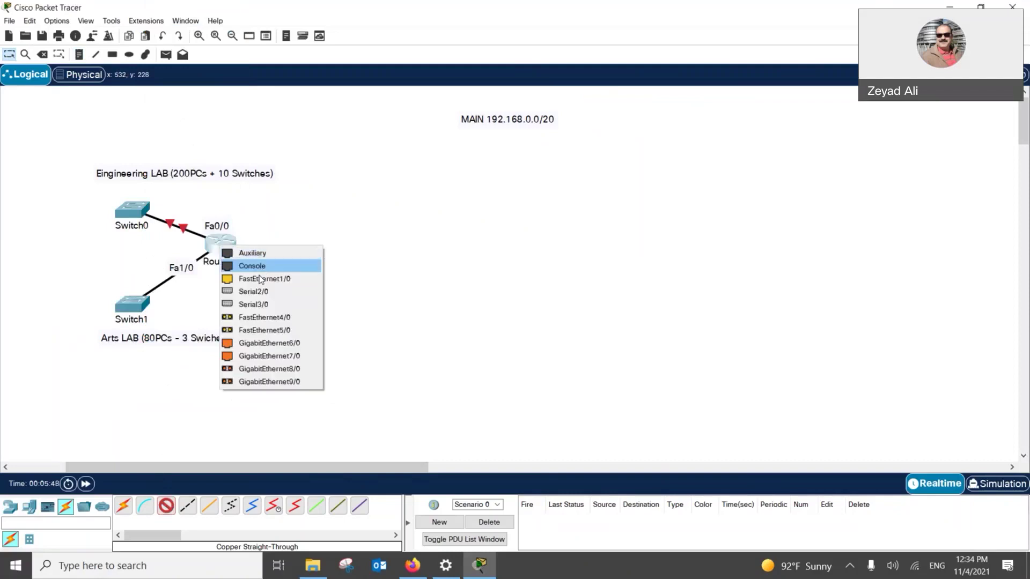
click(259, 279)
- Move Router0 down slightly and position the Fa0/0 and Fa1/0 labels along their links
drag(225, 250, 233, 274)
click(205, 225)
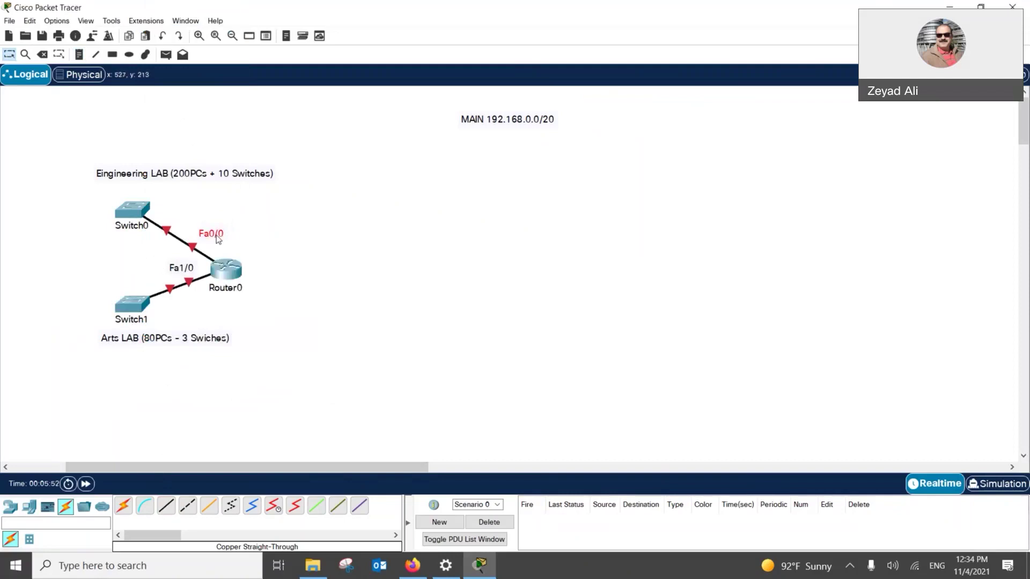
drag(205, 225, 189, 228)
drag(185, 269, 189, 309)
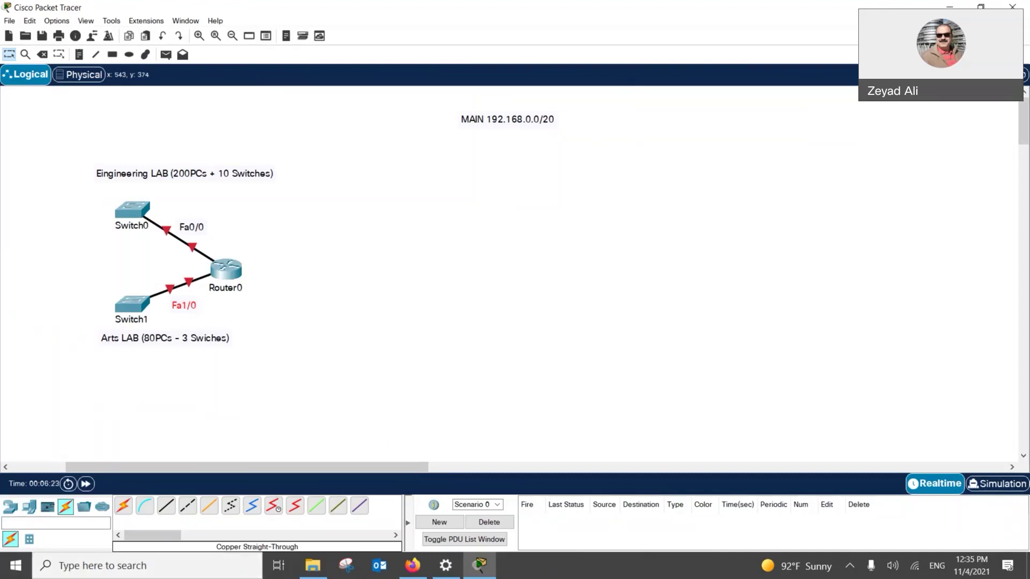
- Add a '192.168.0.0/24 (192.168.0.0 - 192.168.0.255)' note above the Engineering LAB title
click(79, 54)
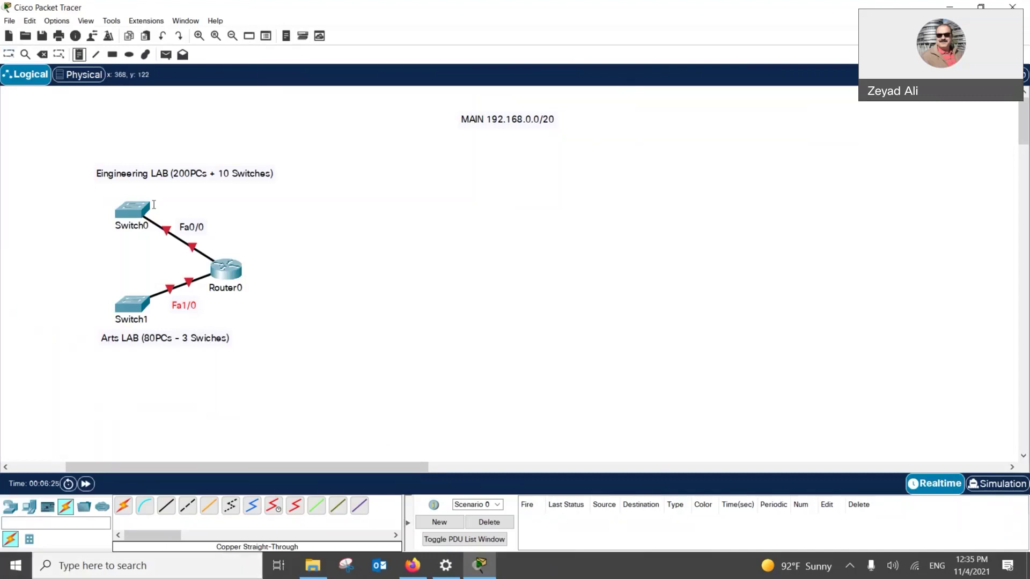
click(236, 194)
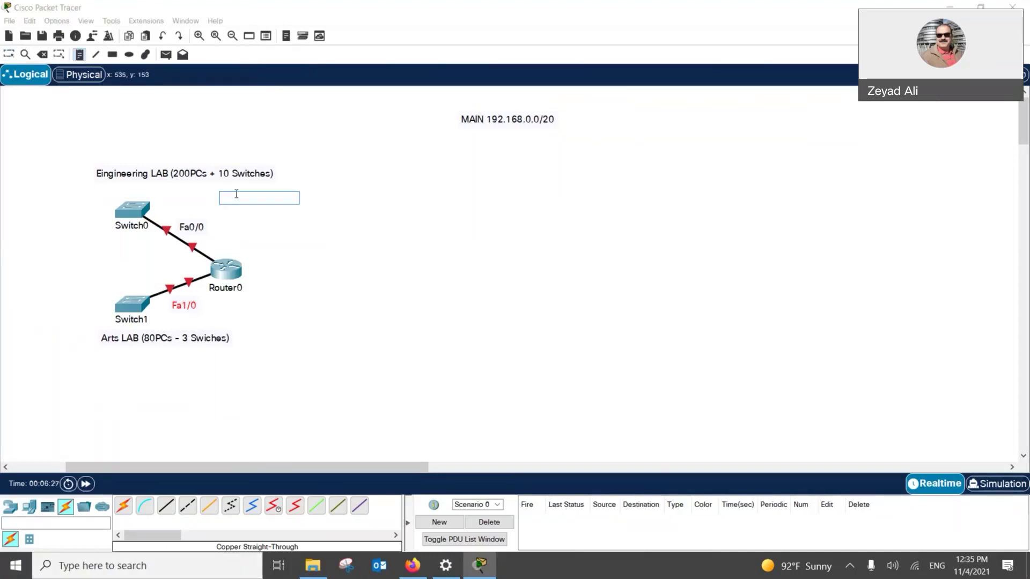
click(278, 179)
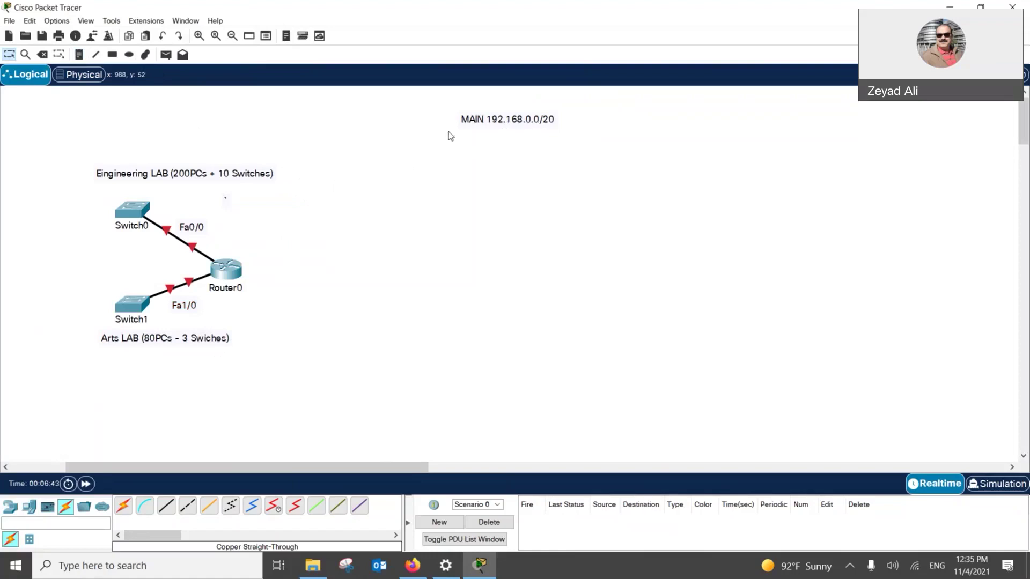
click(79, 55)
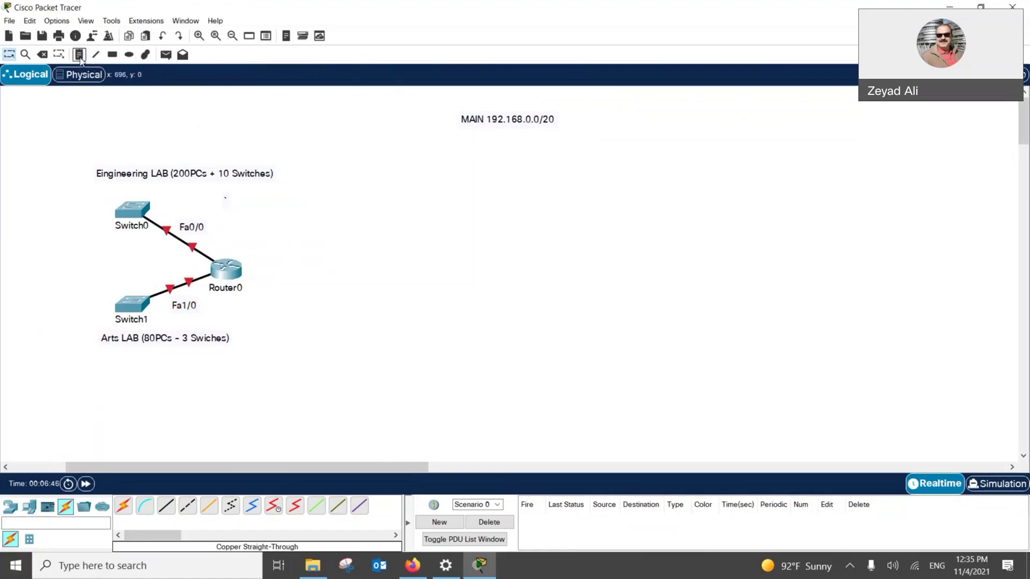
click(123, 155)
text(192.1)
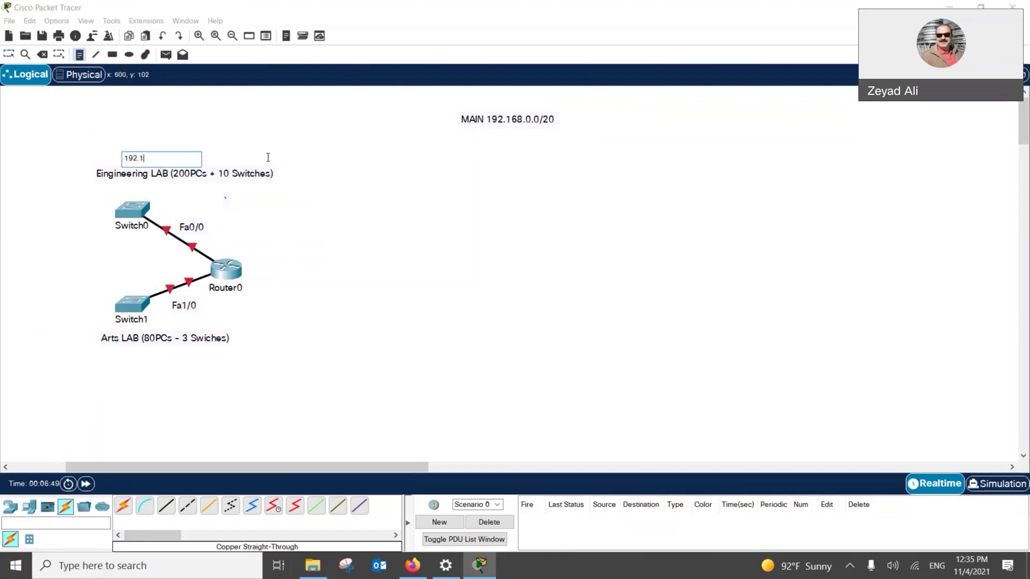
text(68.0.0/24 (192.168.0)
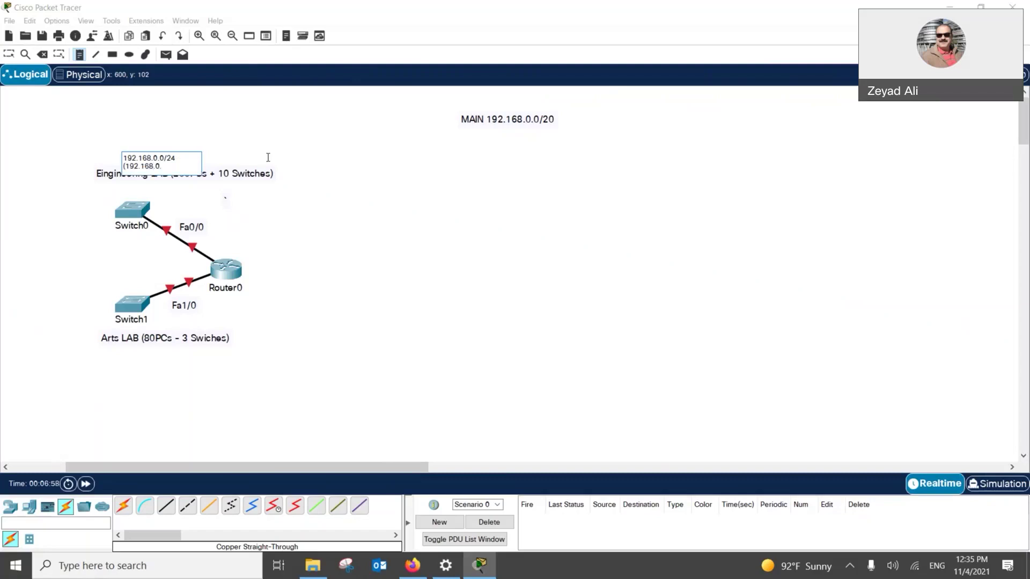
text(.1)
key(BackSpace)
text(0 - 192.168.0)
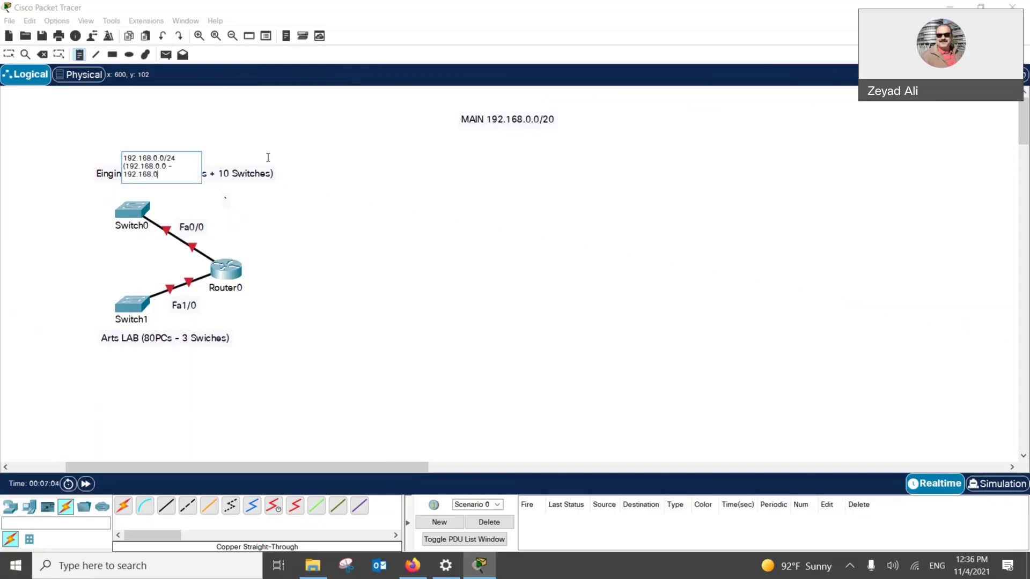
text(.255))
key(Return)
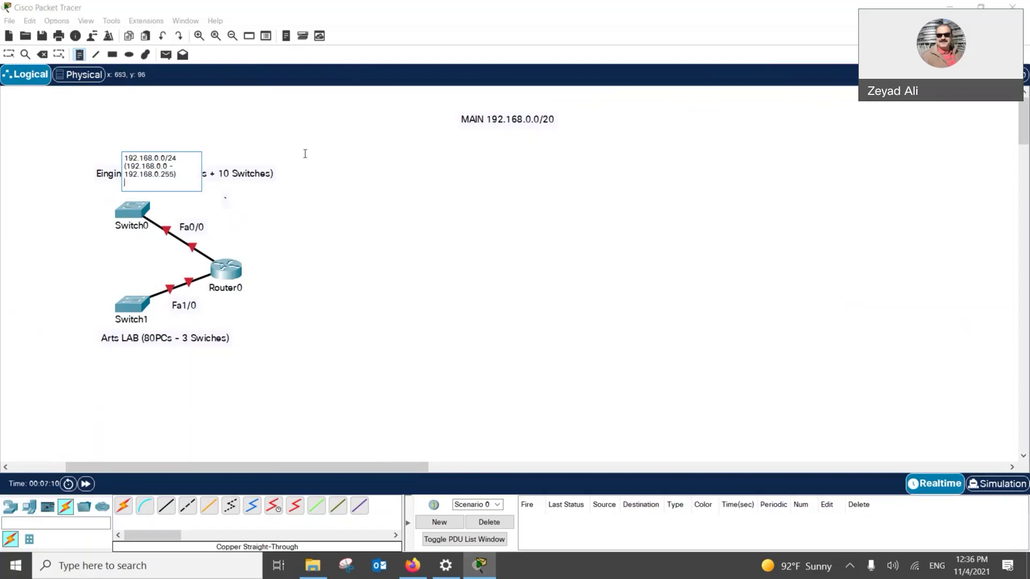
click(304, 149)
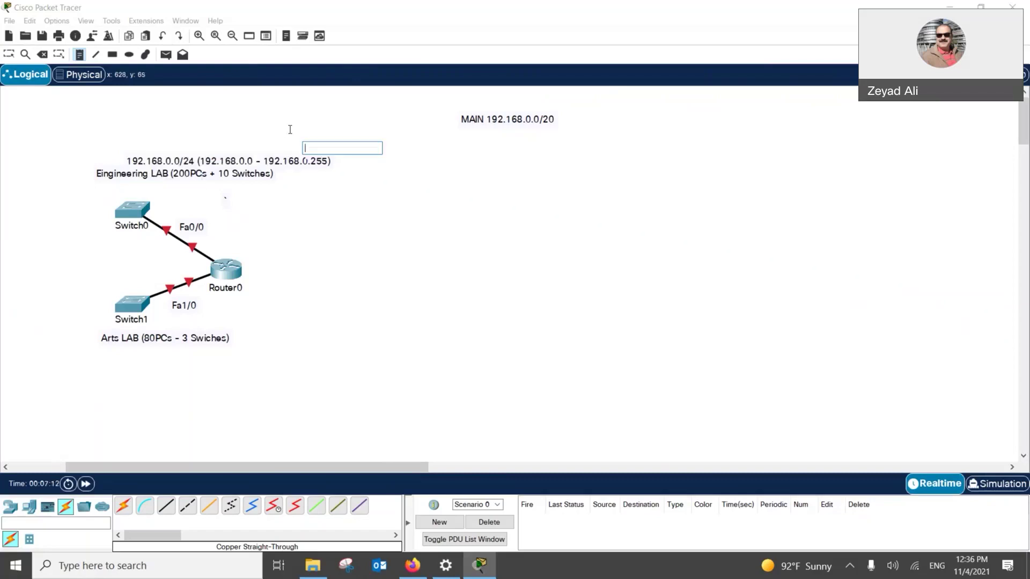
key(Escape)
drag(260, 164, 218, 159)
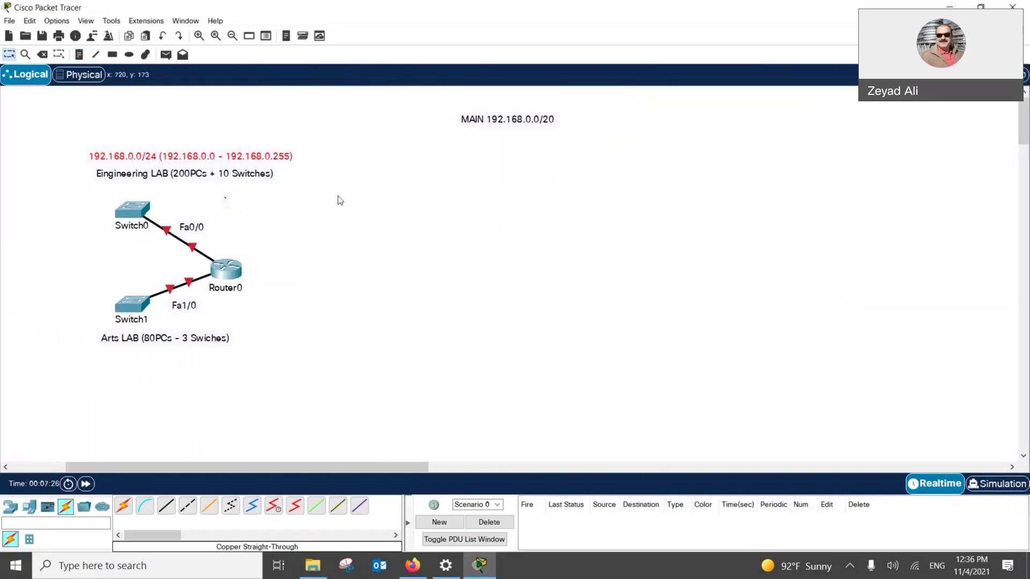
- Add a '192.168.1.0/25 (192.168.1.0 - 192.168.1.127)' note just under the Arts LAB title
click(84, 56)
click(131, 367)
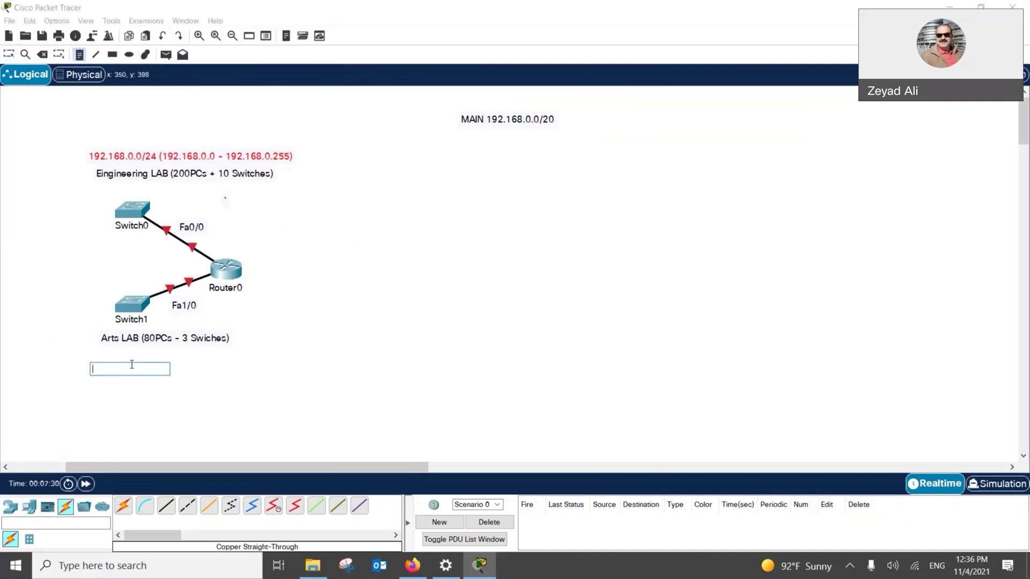
text(192.168.10.)
key(BackSpace)
key(BackSpace)
text(.0/25 (1921.)
key(BackSpace)
key(BackSpace)
text(.168.1.0 )
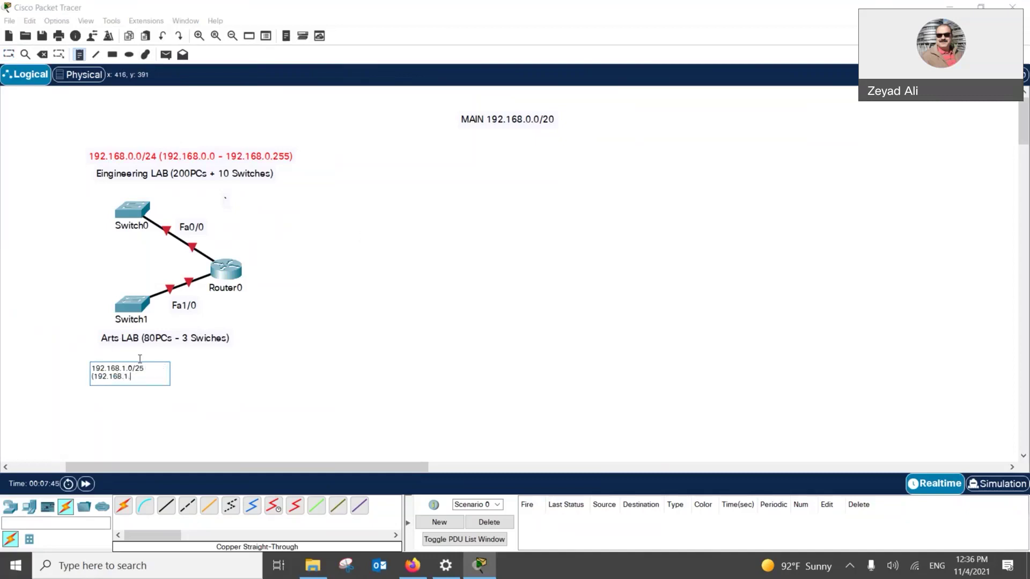
text(- 192.168.1.127))
key(Return)
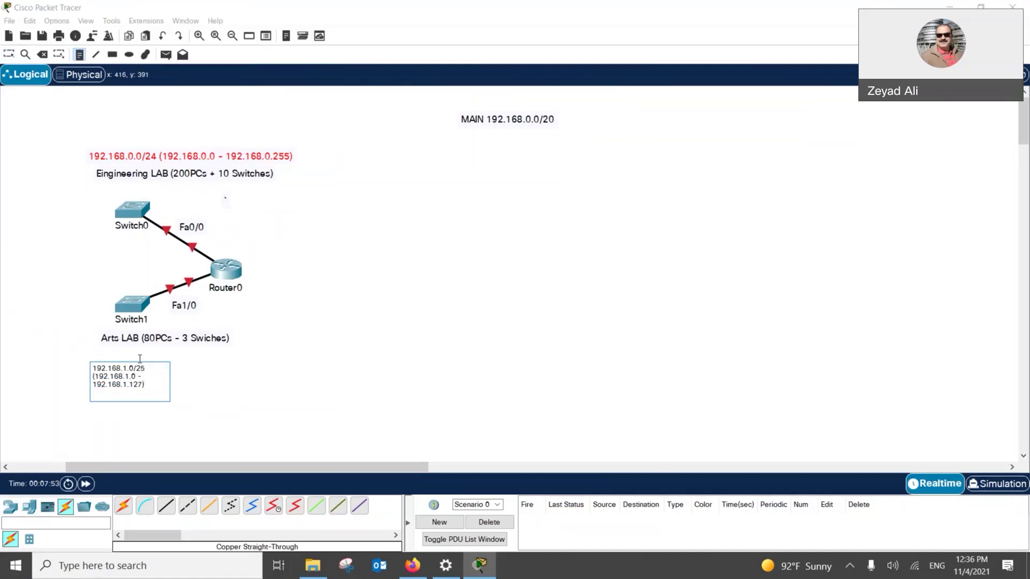
click(227, 381)
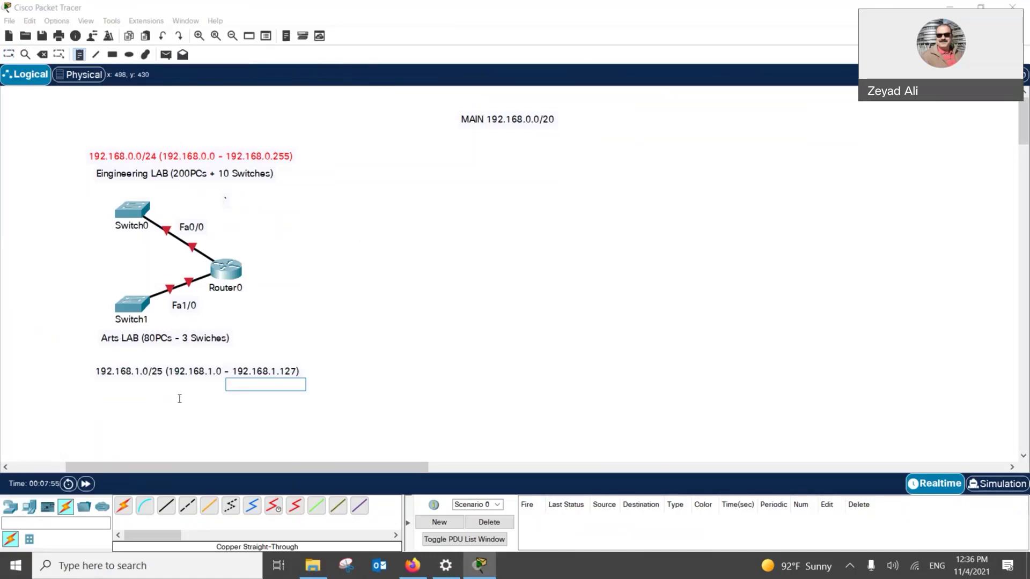
key(Escape)
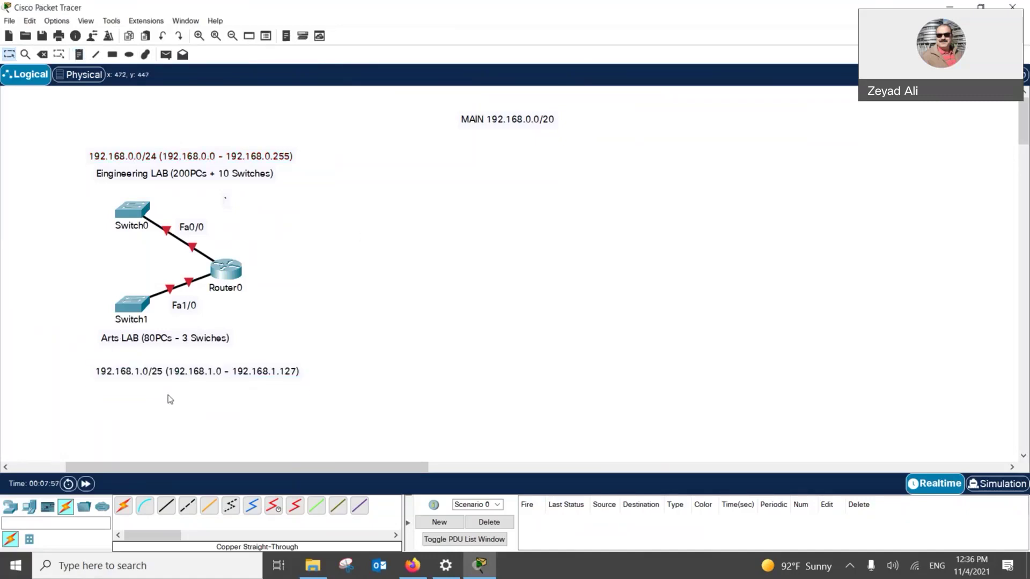
drag(151, 365, 125, 347)
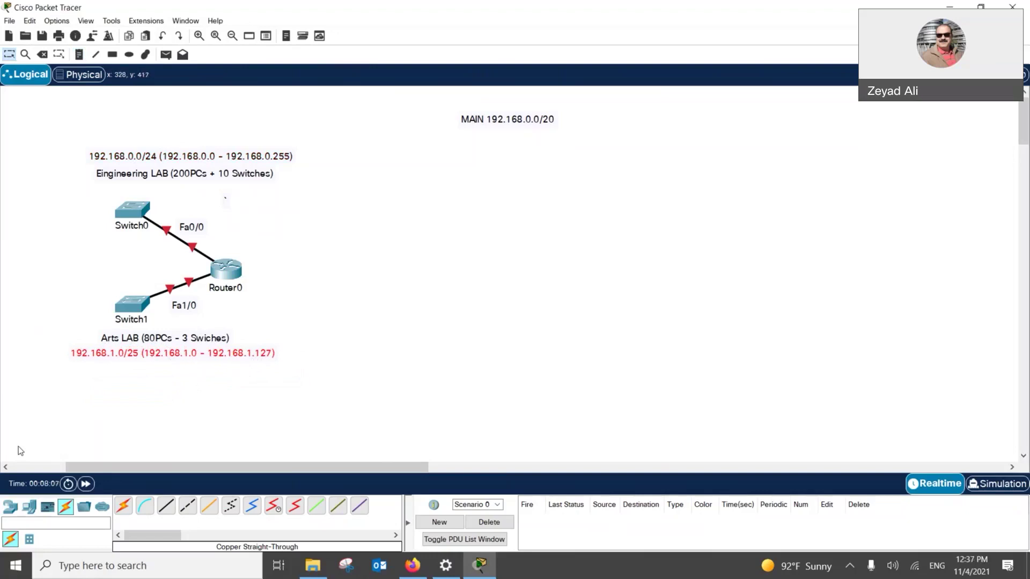
- Place four PCs, PC0 to PC3, stacked down the left side of the canvas
click(29, 506)
click(123, 506)
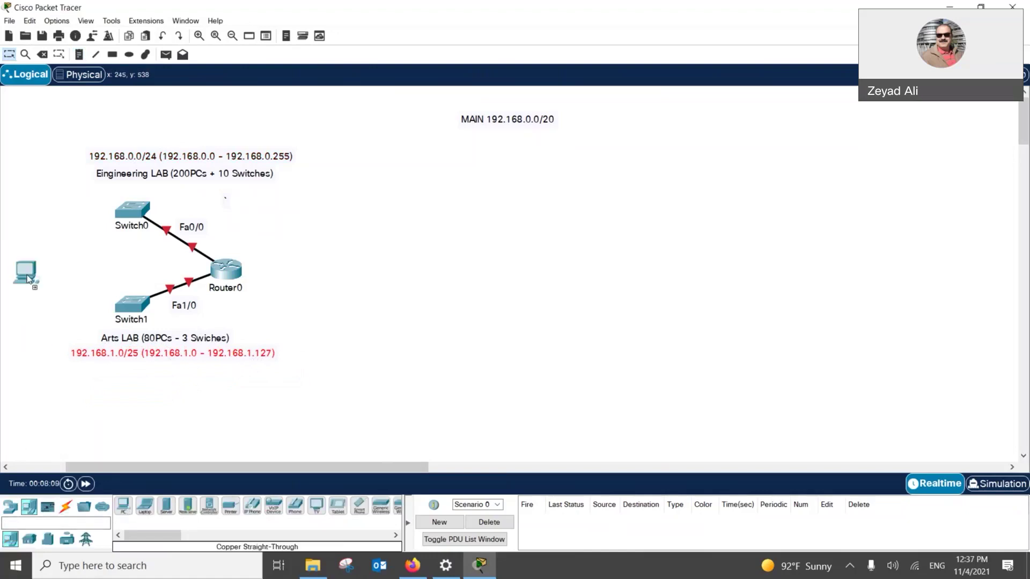
click(48, 197)
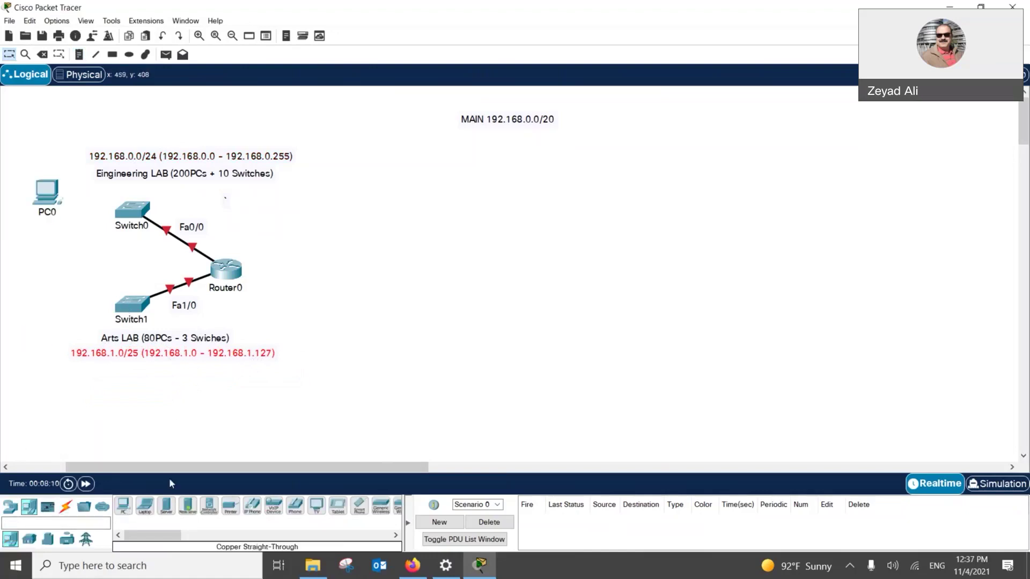
click(124, 507)
click(50, 252)
click(135, 508)
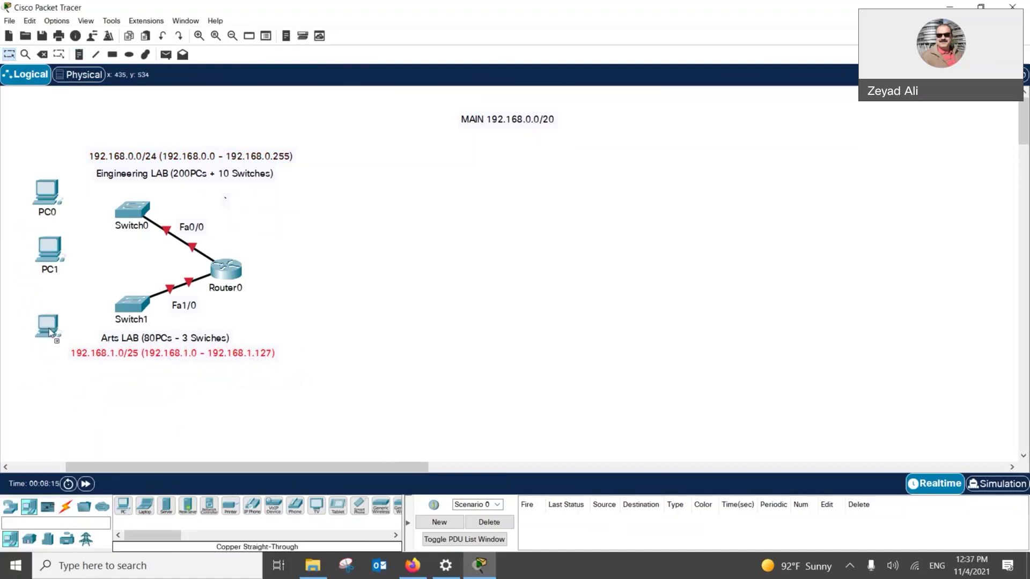
click(51, 310)
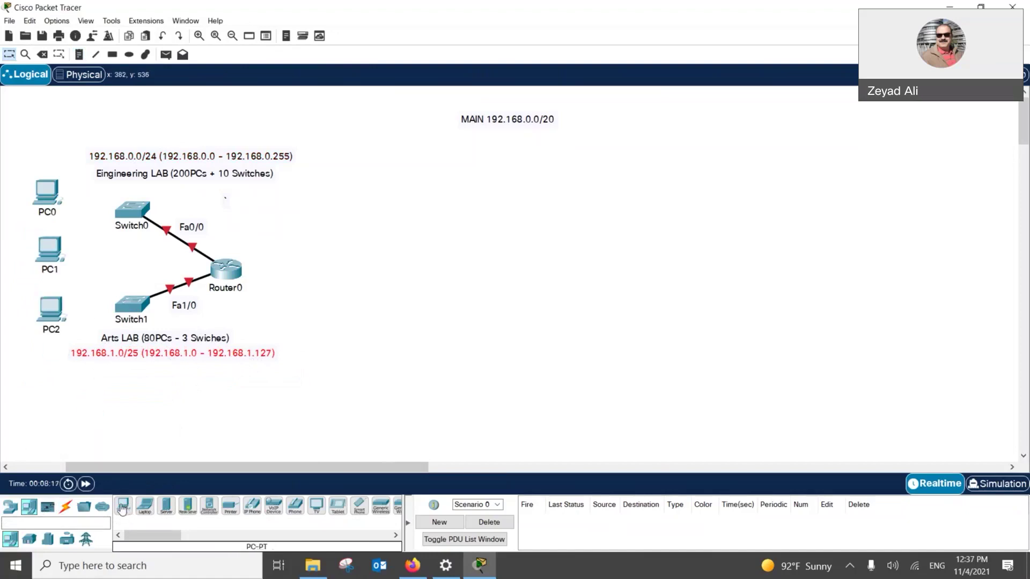
click(50, 371)
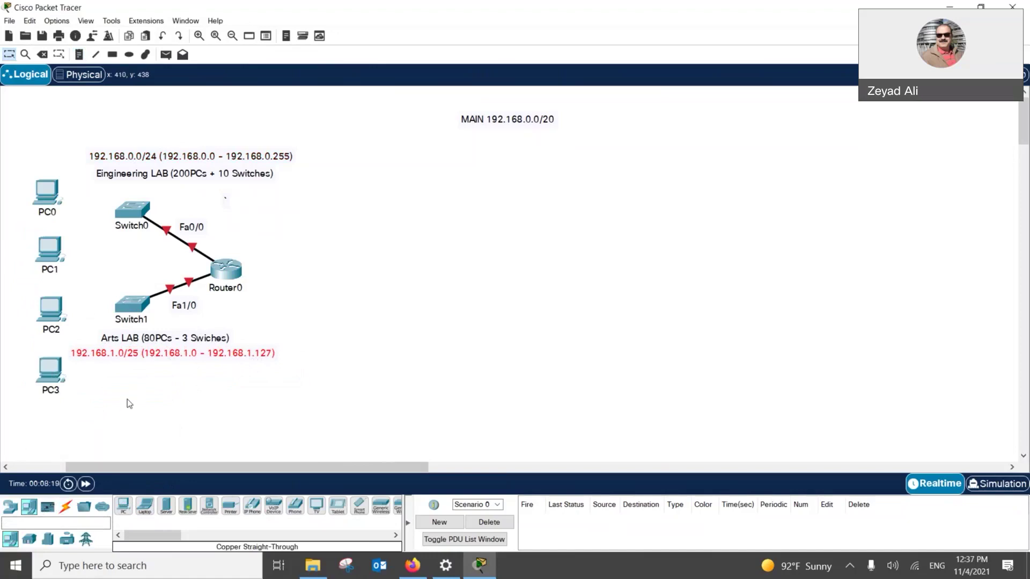
- Cable PC0's and PC1's FastEthernet0 ports to Switch0 with straight-through copper cables
click(65, 507)
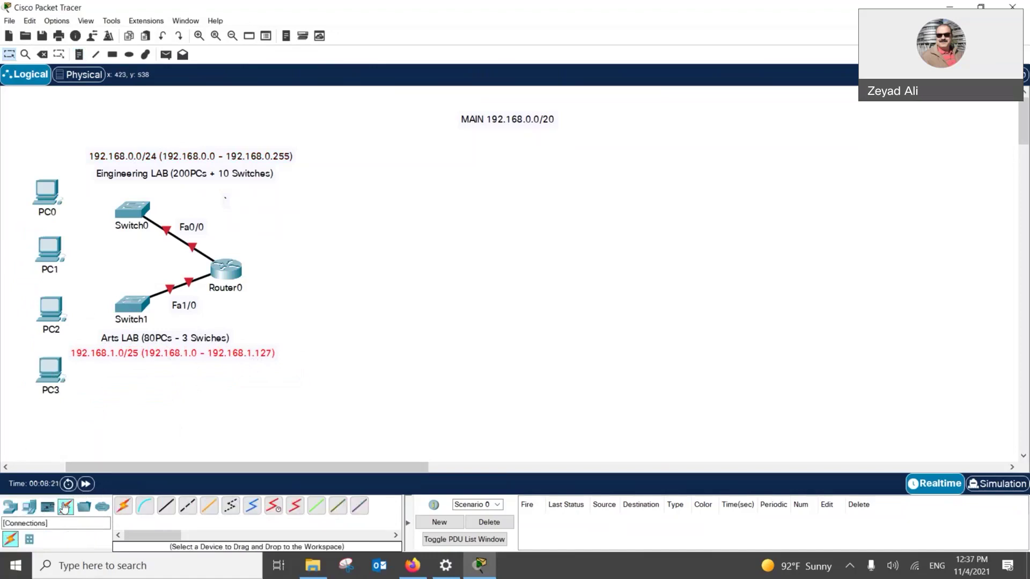
click(167, 506)
click(78, 203)
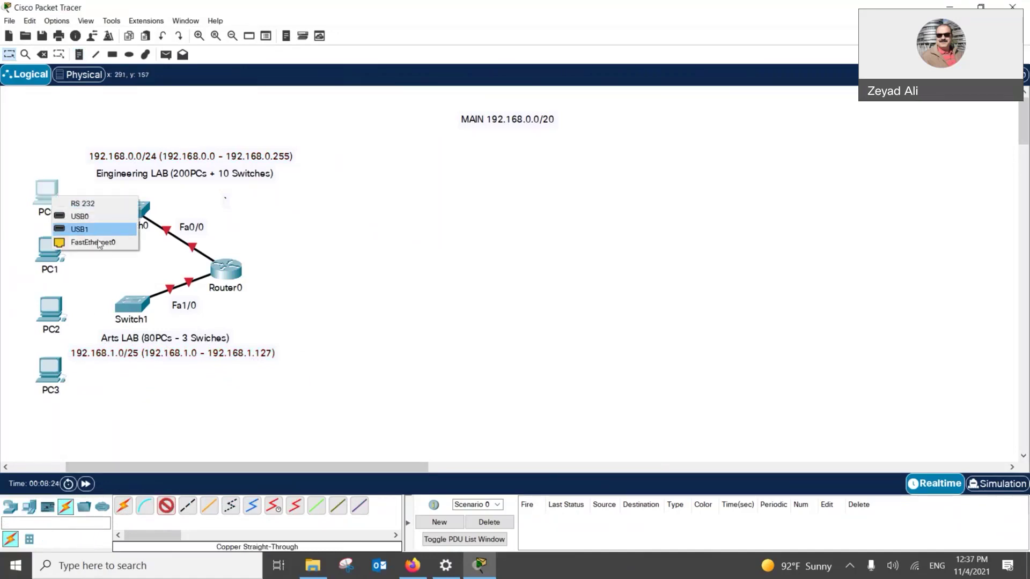
click(96, 236)
click(144, 212)
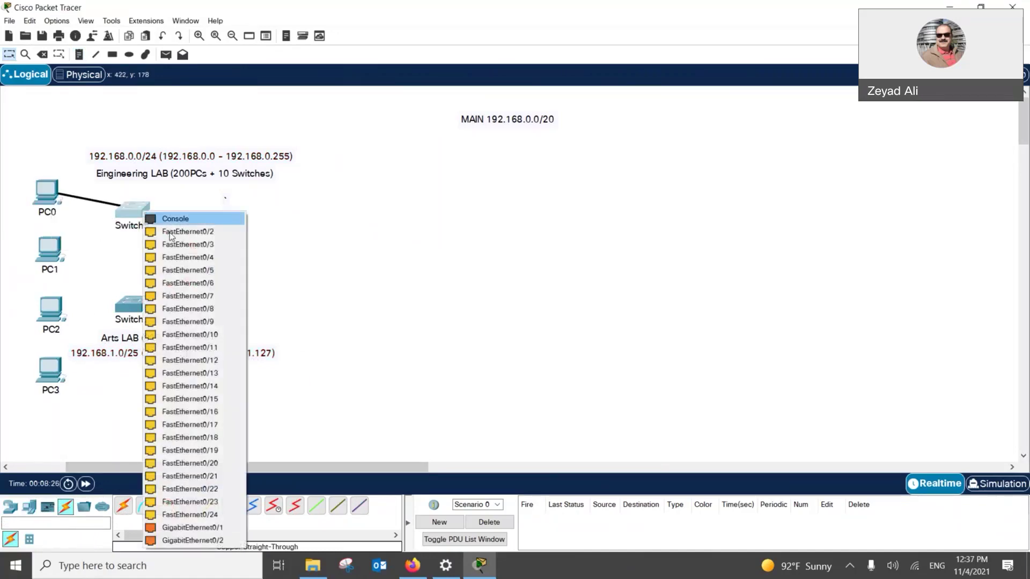
click(161, 225)
click(162, 512)
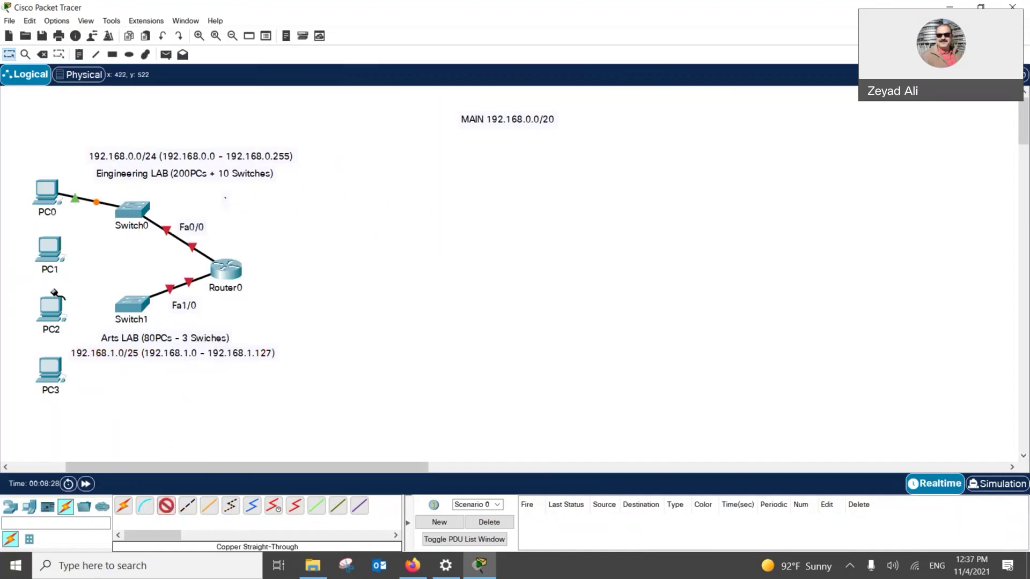
click(50, 256)
click(86, 303)
click(131, 211)
click(136, 452)
- Cable PC2's and PC3's FastEthernet0 ports to Switch1 with straight-through copper cables
click(171, 513)
click(60, 316)
click(94, 362)
click(129, 305)
click(177, 252)
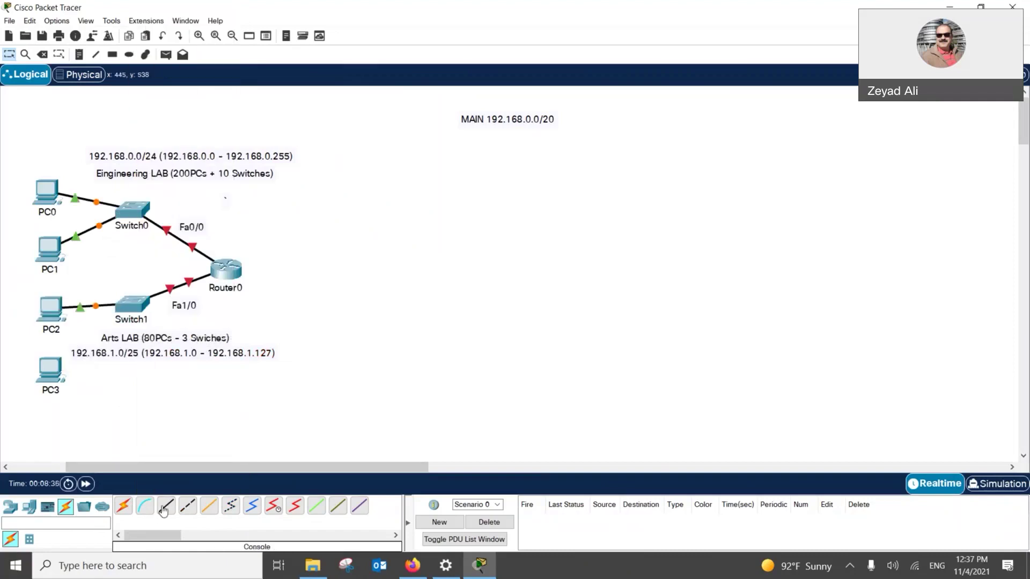
click(167, 507)
click(53, 373)
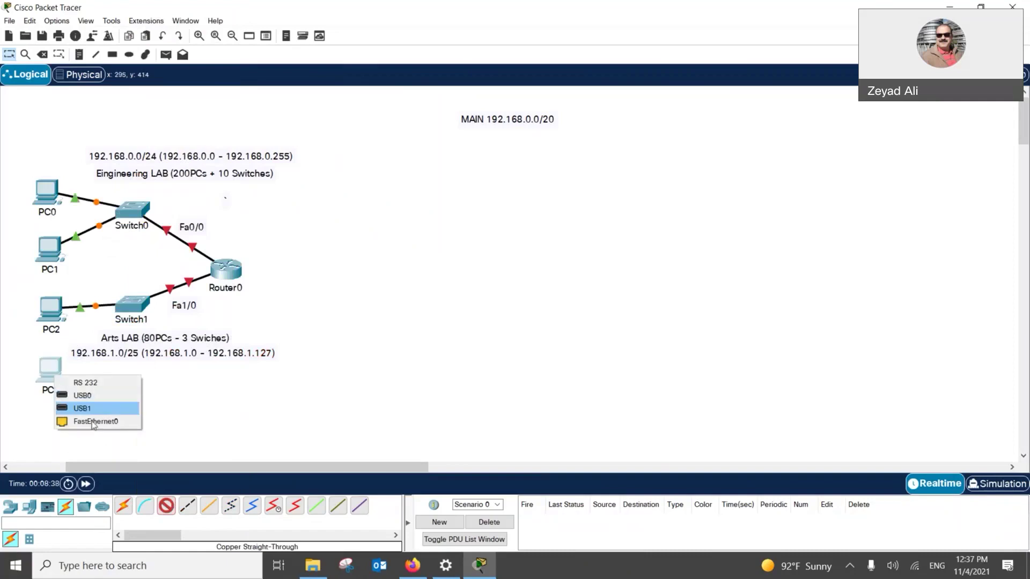
click(94, 421)
click(129, 304)
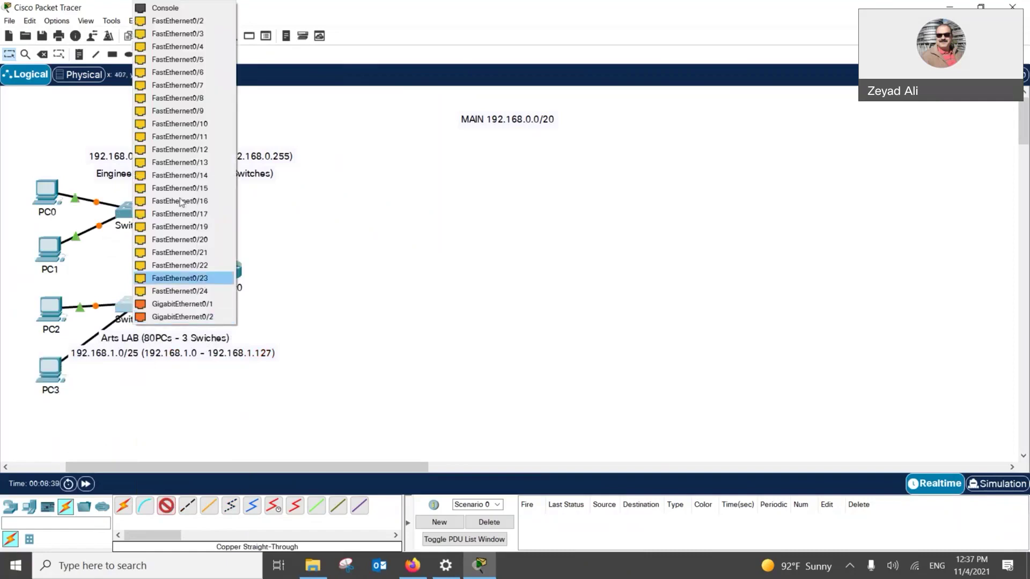
click(181, 202)
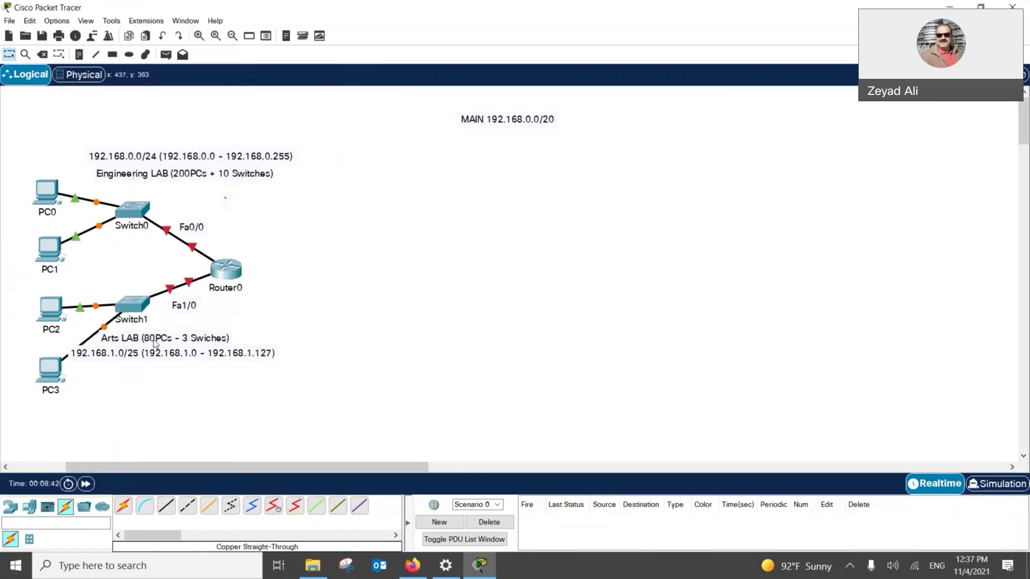
- Shift the Arts and Engineering LAB notes down-right and raise the Fa0/0 label slightly
drag(203, 360, 209, 373)
drag(196, 178, 218, 171)
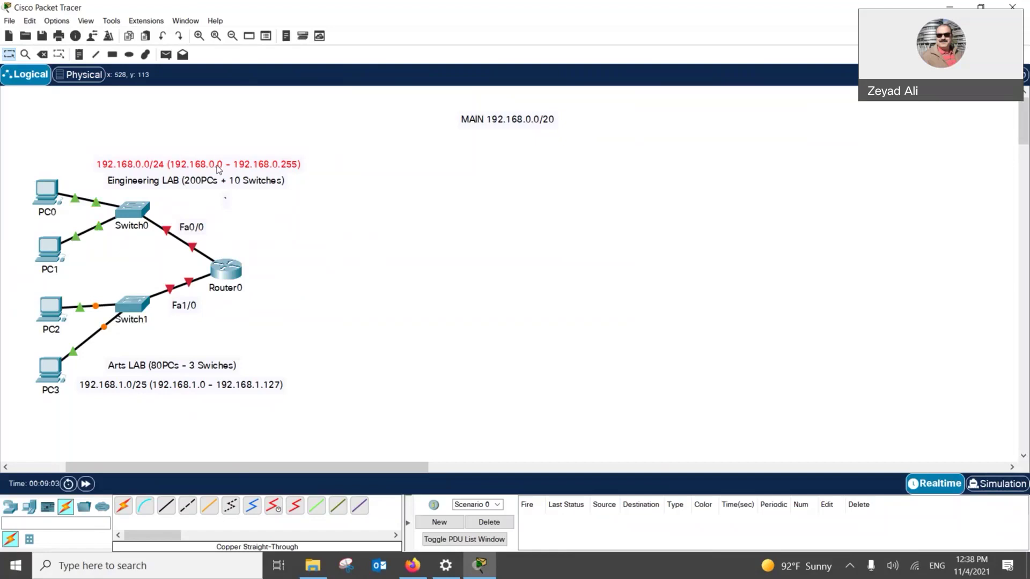
click(191, 234)
drag(191, 235, 191, 226)
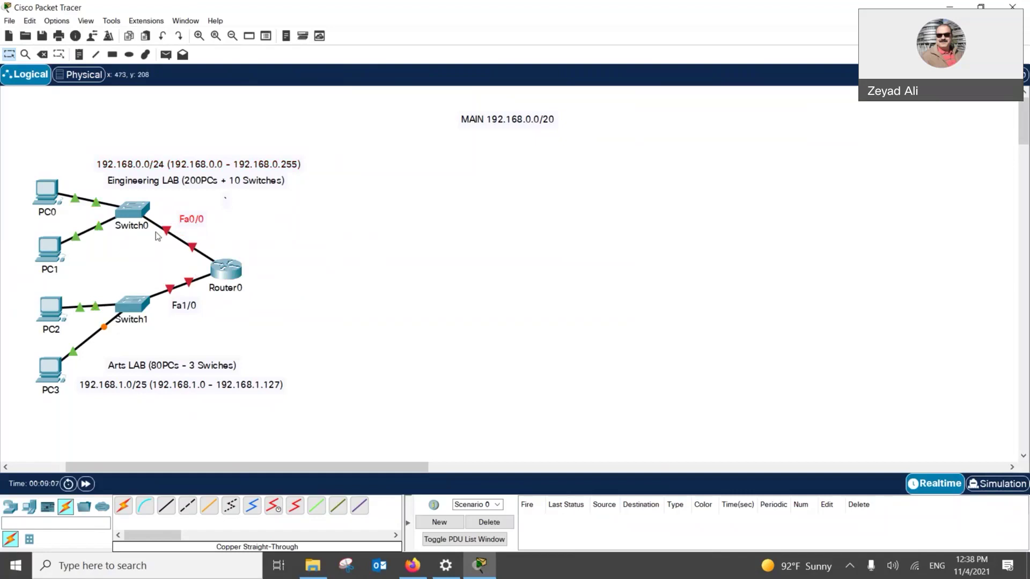
- In Router0's CLI, skip the initial configuration dialog and enter global configuration mode
click(228, 280)
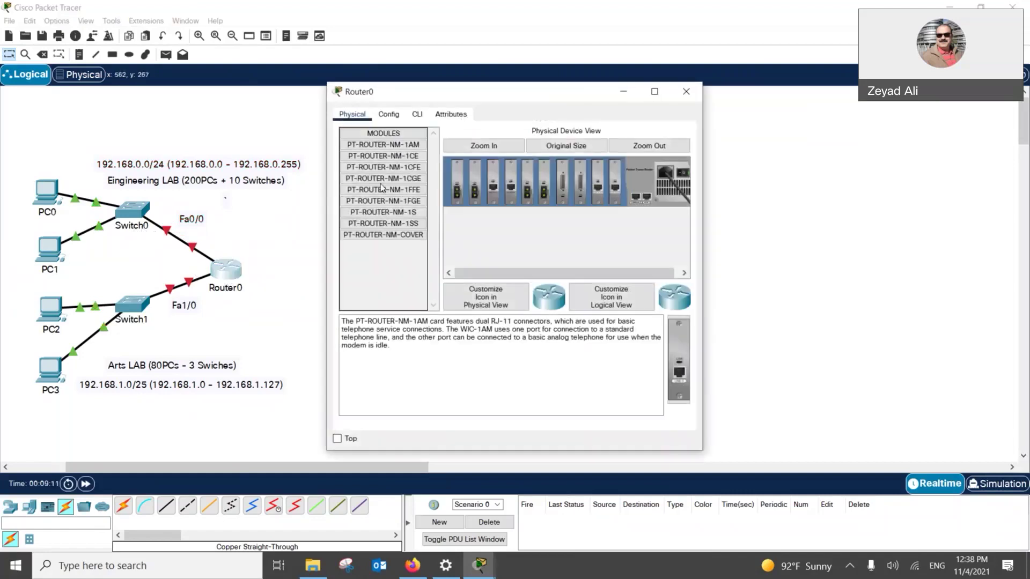
click(416, 114)
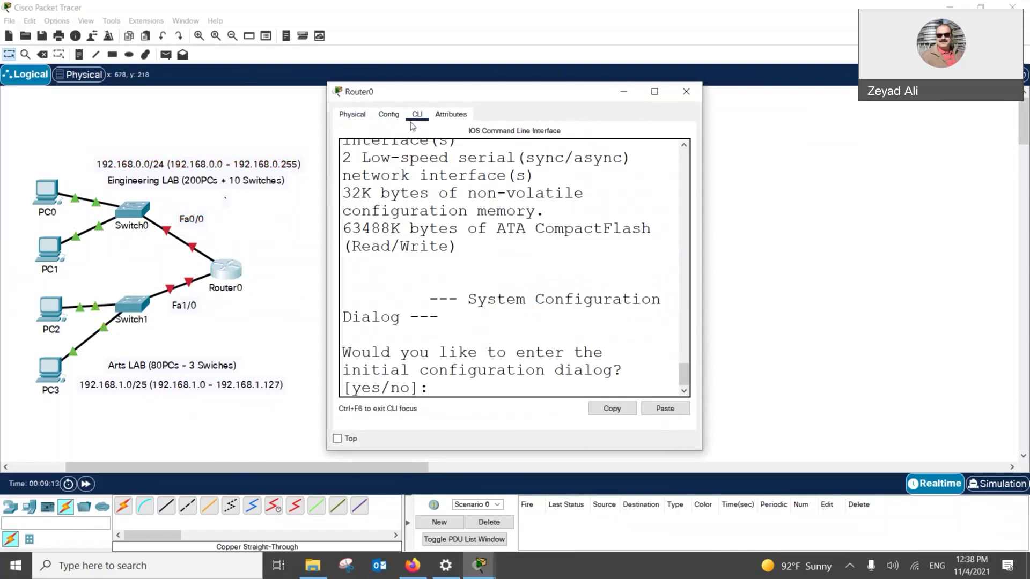
click(449, 391)
text(n)
key(Return)
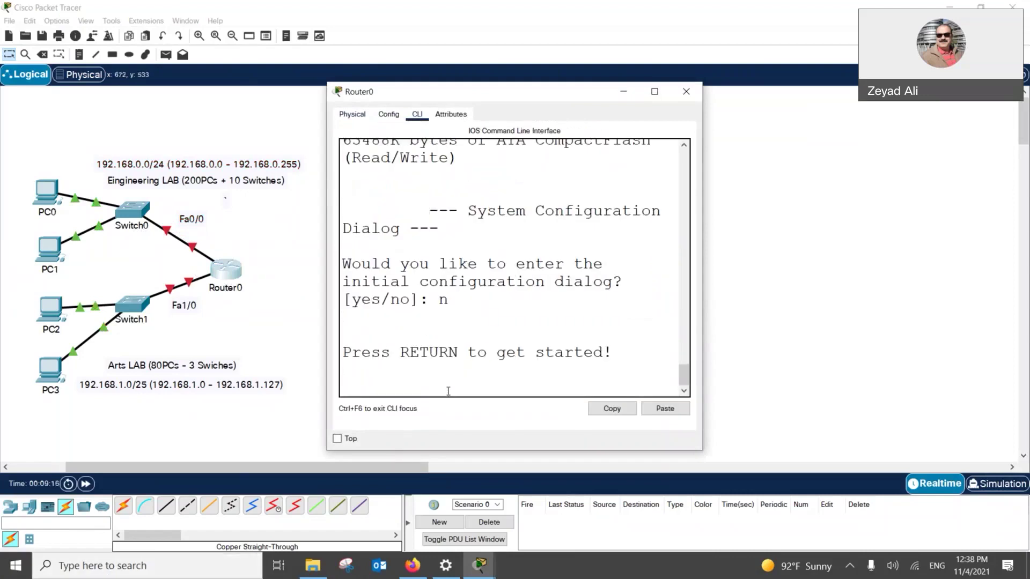
key(Return)
text(ena)
key(Return)
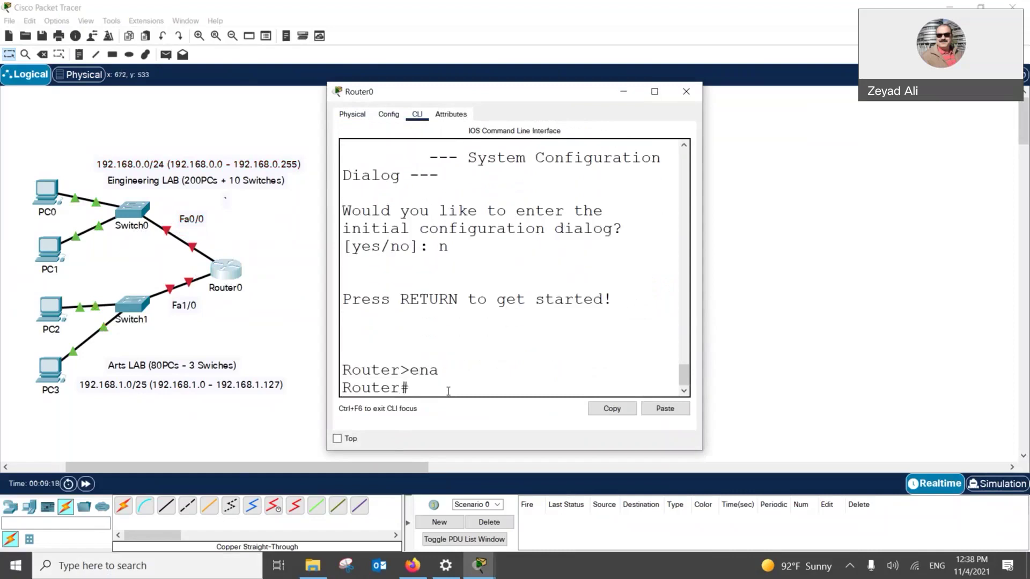
text(conf t)
key(Return)
- Assign 192.168.0.1 255.255.255.0 to Fa0/0 and bring it up
text(int f)
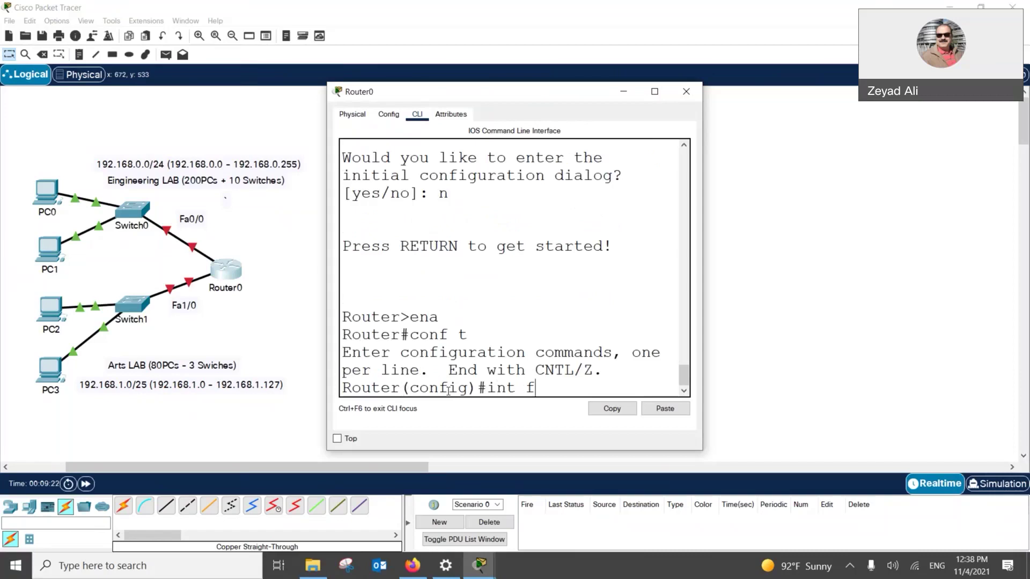
text(a0/0)
key(Return)
text(ip address 1)
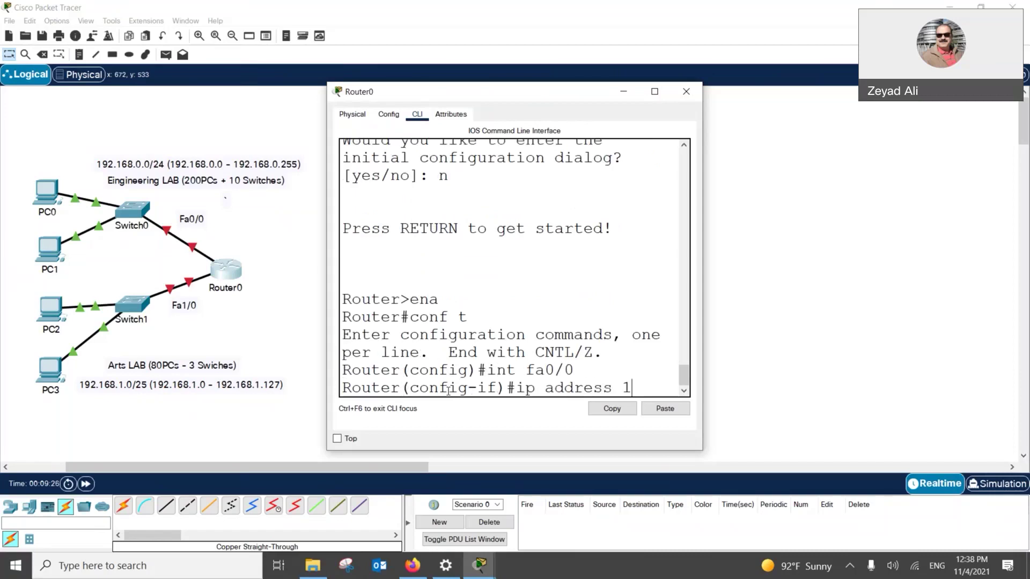
text(92.168.0)
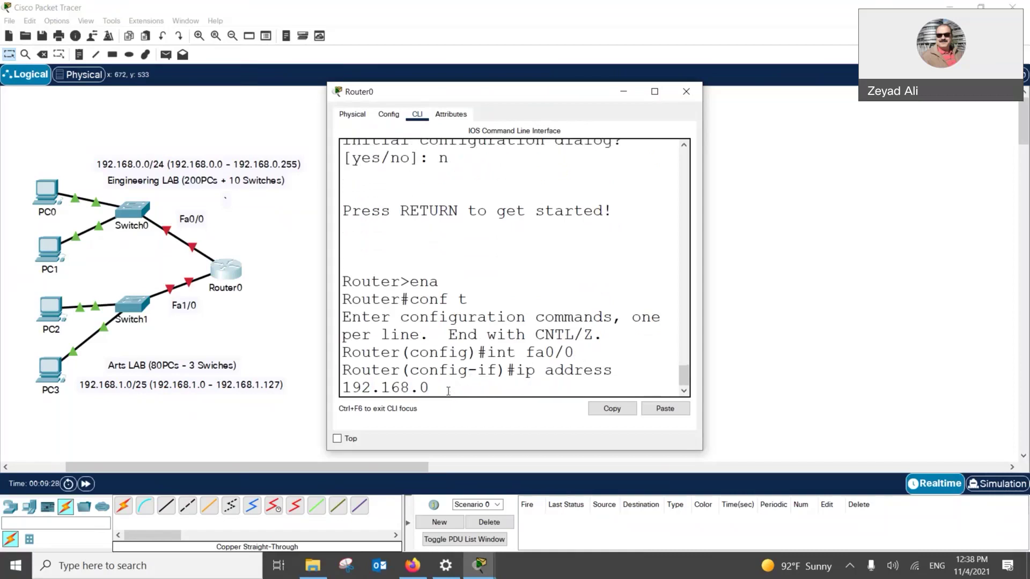
text(.1 255.255.255.0)
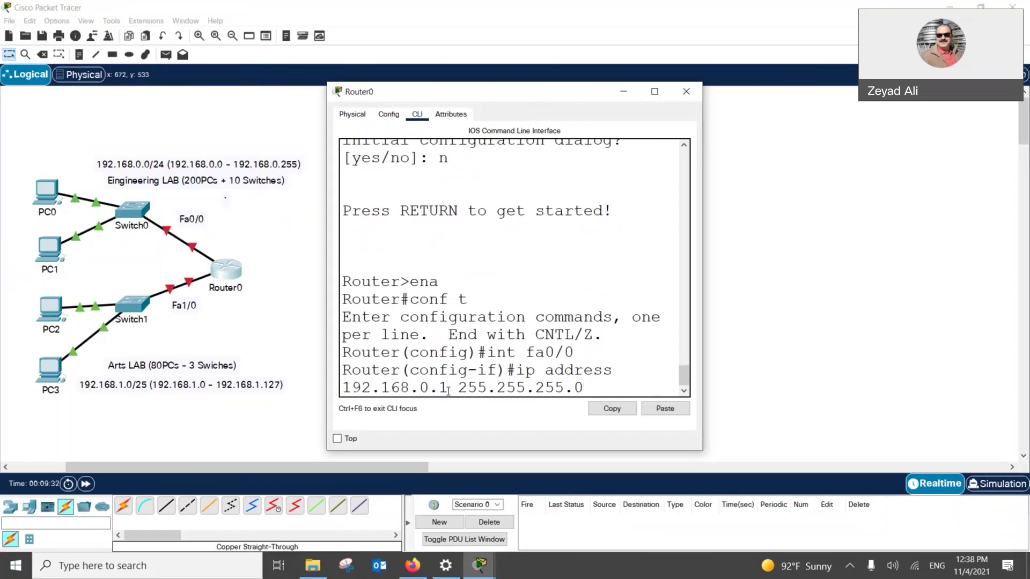
key(Return)
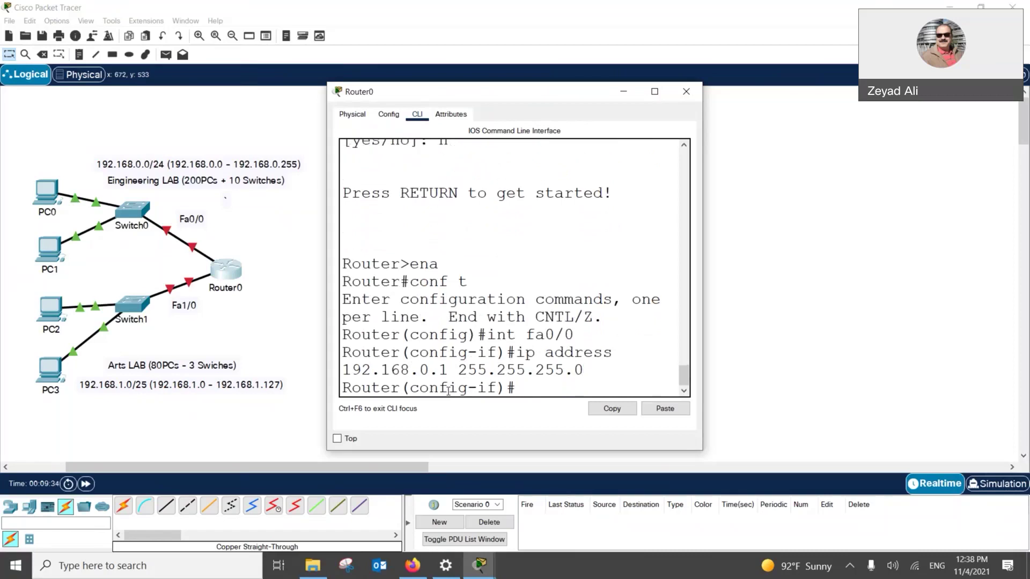
text(no shut)
key(Return)
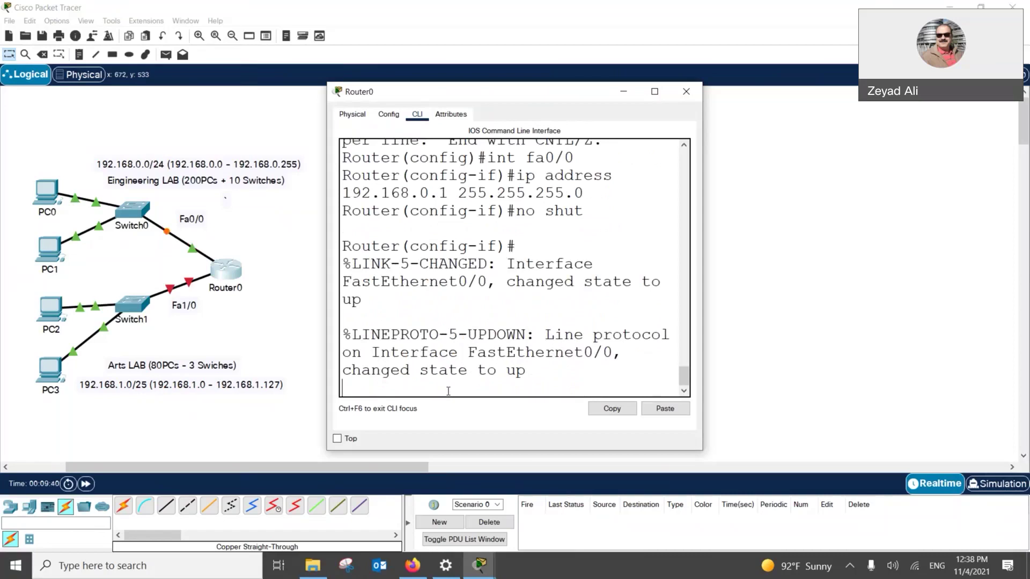
key(Return)
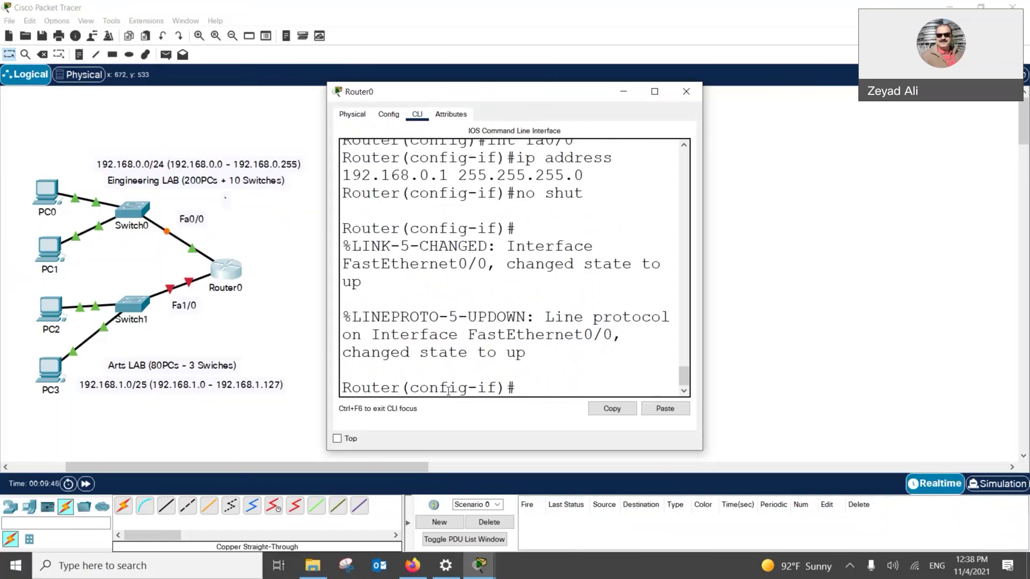
- Assign 192.168.1.1 255.255.255.128 to Fa1/0 and bring it up with no shut
text(int fa1/0)
key(Return)
text(in)
key(BackSpace)
text(p addr)
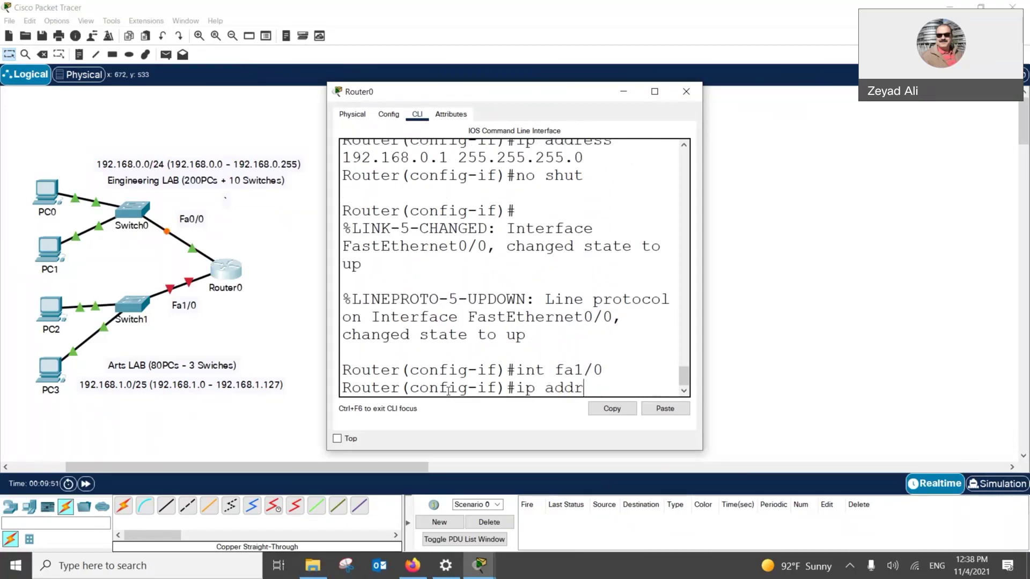
text(ess 192.168)
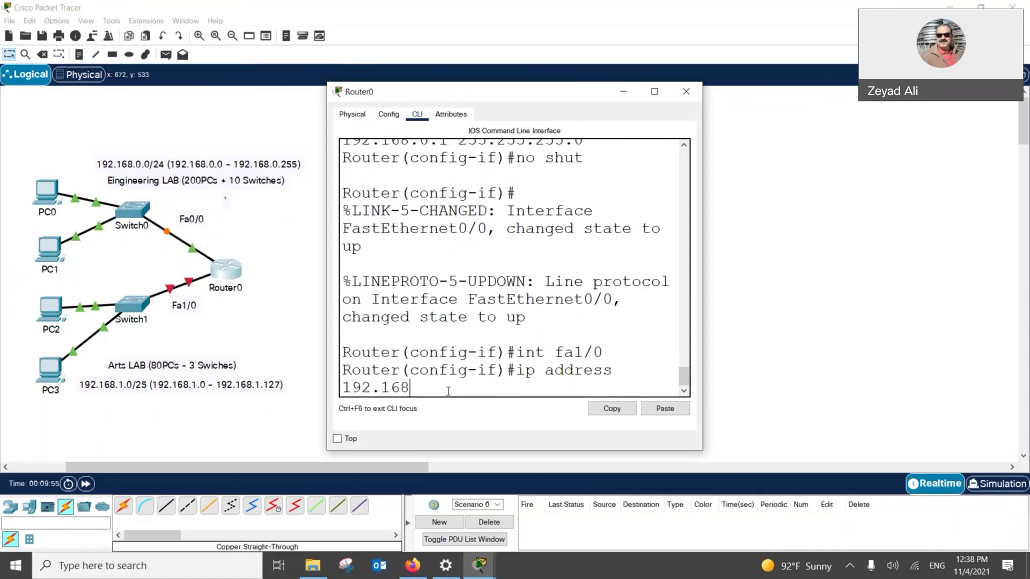
text(.1.1 26)
key(BackSpace)
text(55.255.255.128)
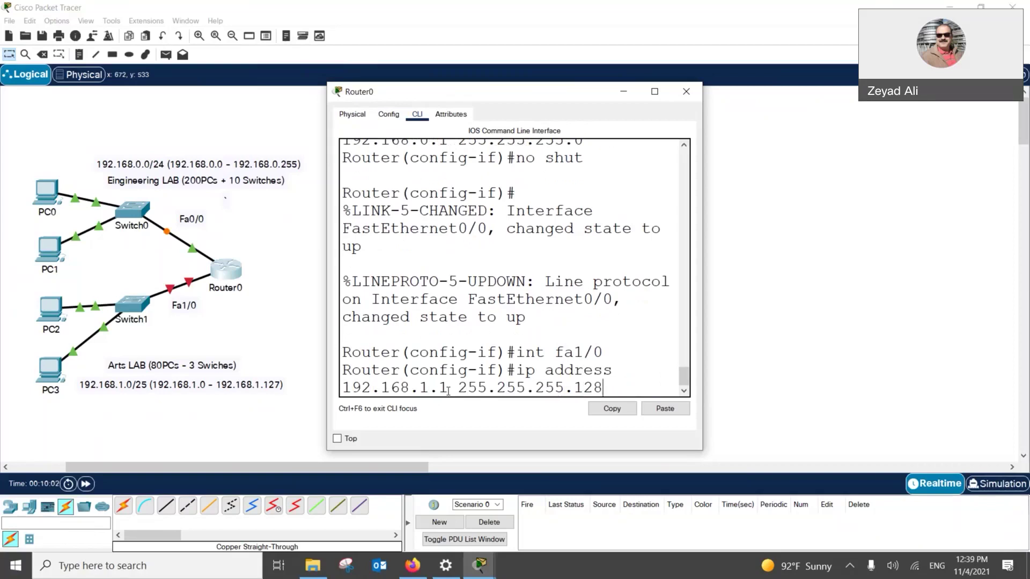
key(Return)
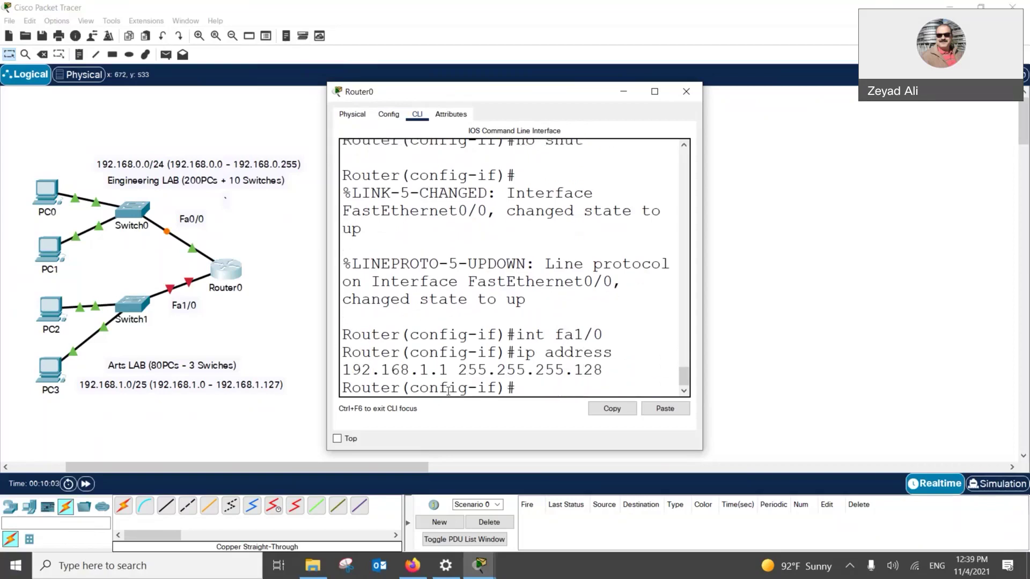
text(no shut)
key(Return)
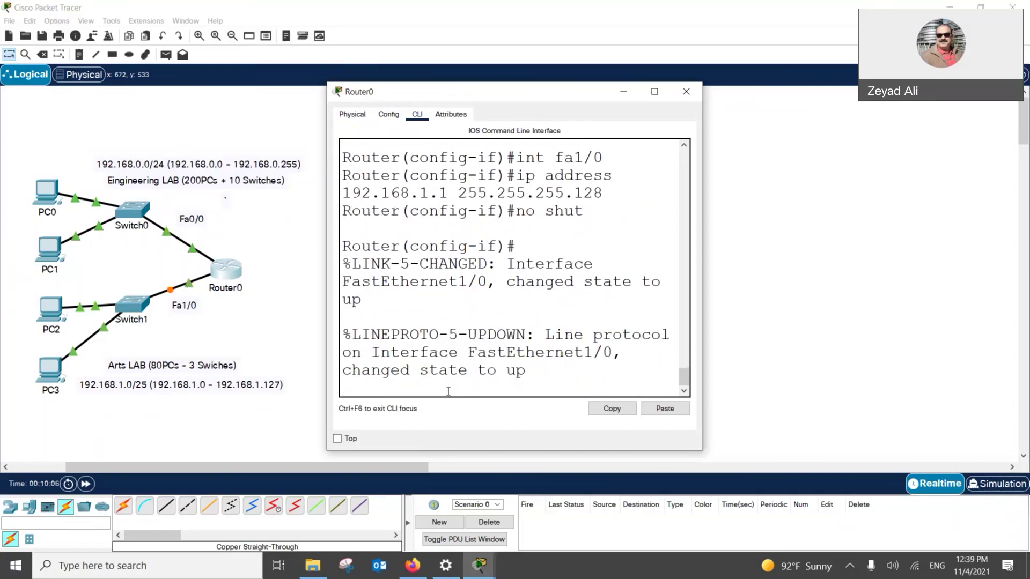
- Clear Switch0's label text and relabel Switch1 as 1.126
click(140, 227)
drag(145, 225, 105, 239)
key(BackSpace)
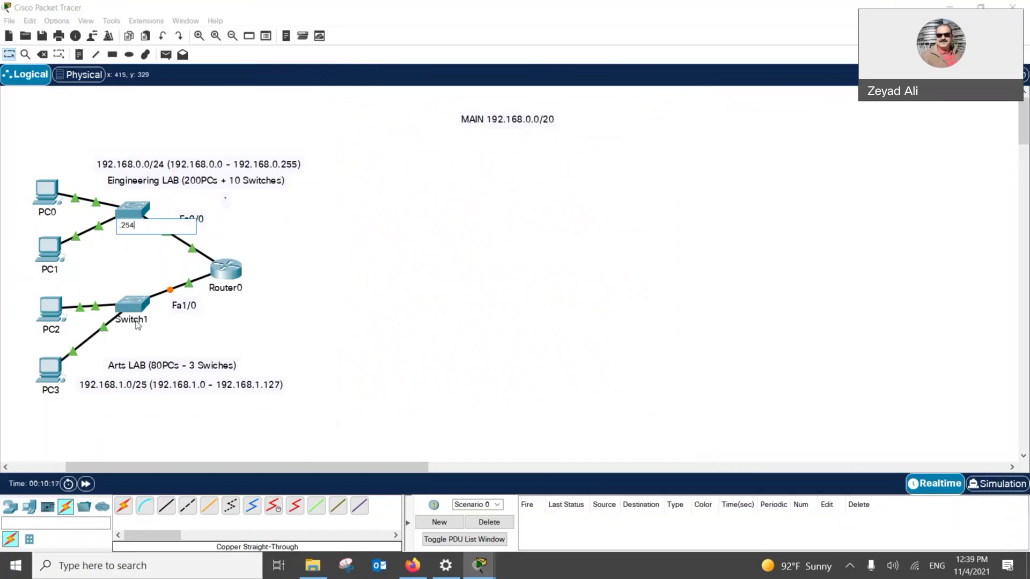
click(139, 320)
drag(140, 321, 108, 331)
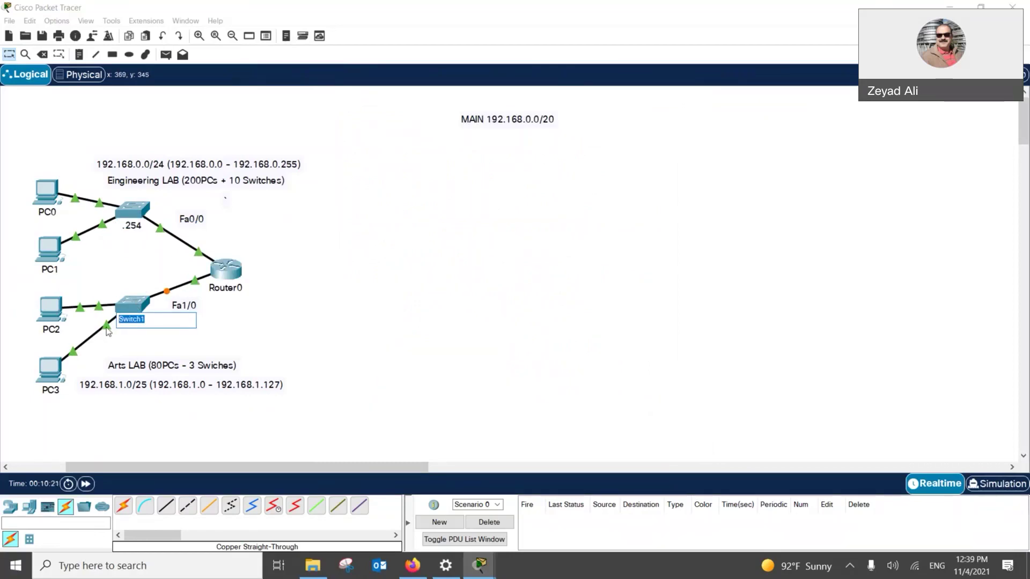
text(1.126)
key(Return)
- Relabel Switch0 as 0.254 and open its configuration window
click(127, 226)
click(123, 228)
text(0)
key(Return)
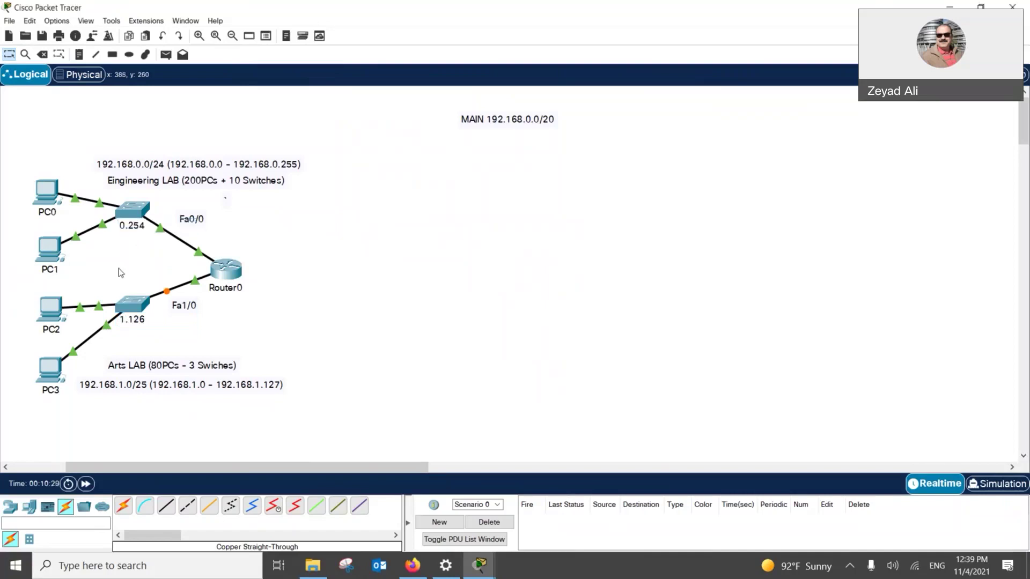
click(134, 211)
- In the 0.254 switch CLI, give VLAN 1 address 192.168.0.254 255.255.255.0 and enable it
click(418, 116)
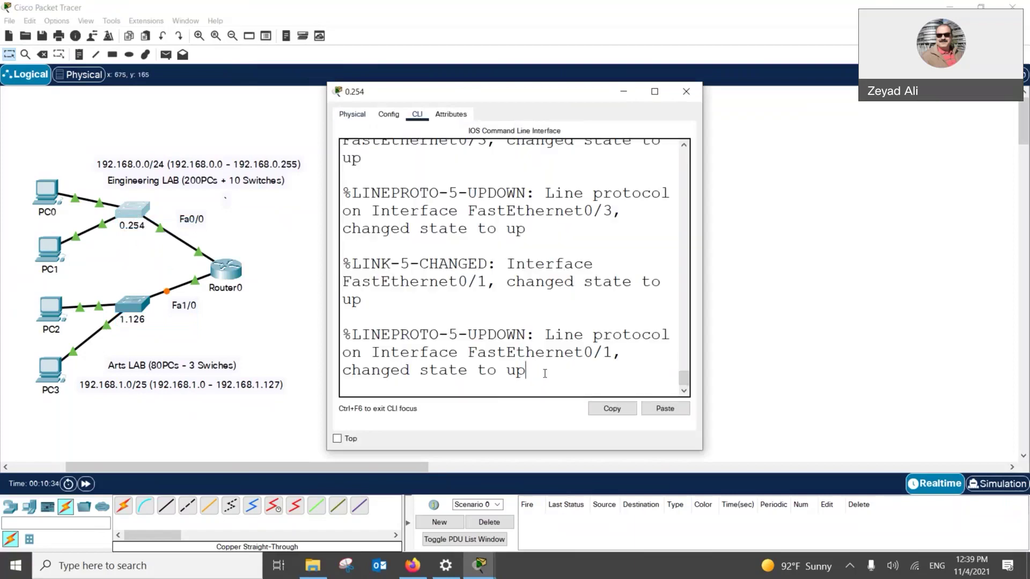
key(Return)
text(ena)
key(Return)
text(conf)
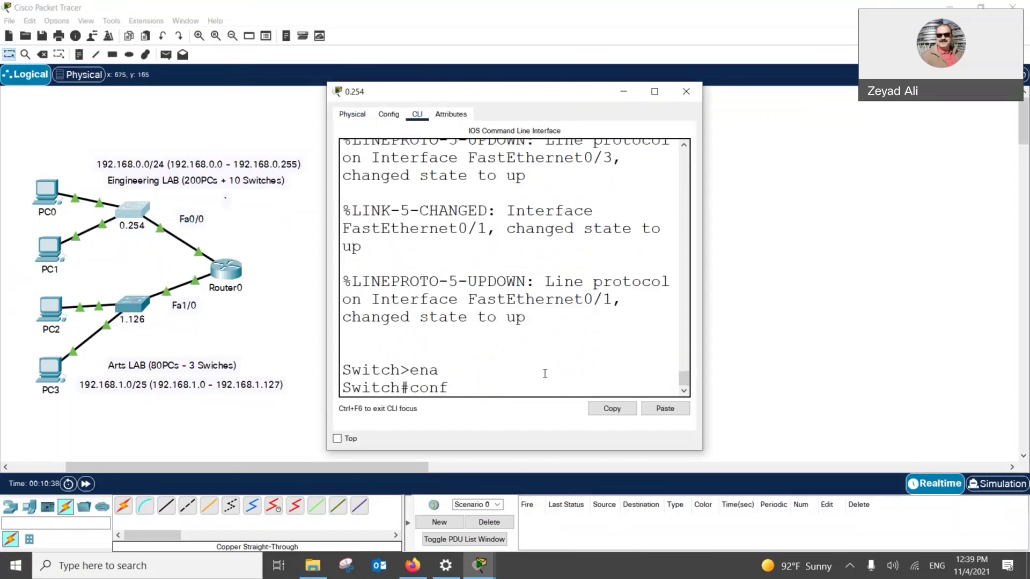
text( t)
key(Return)
text(int vlan 1)
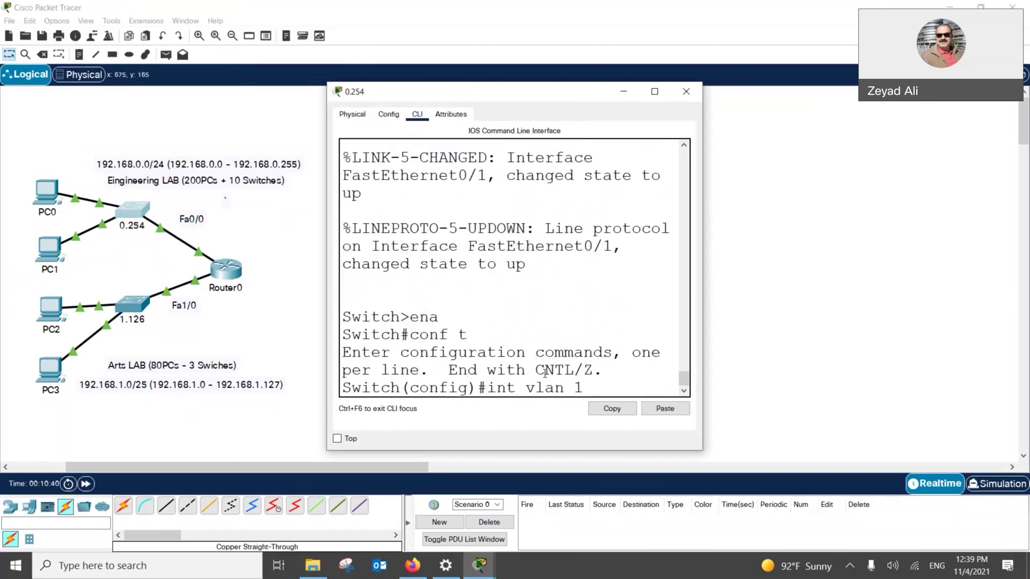
key(Return)
text(ip addr)
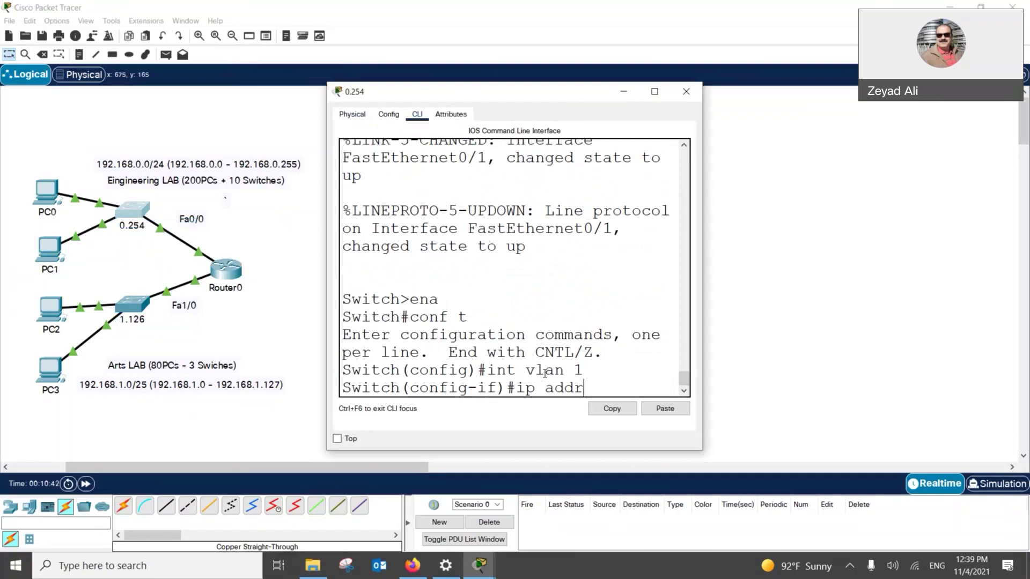
text(ess 192.168.)
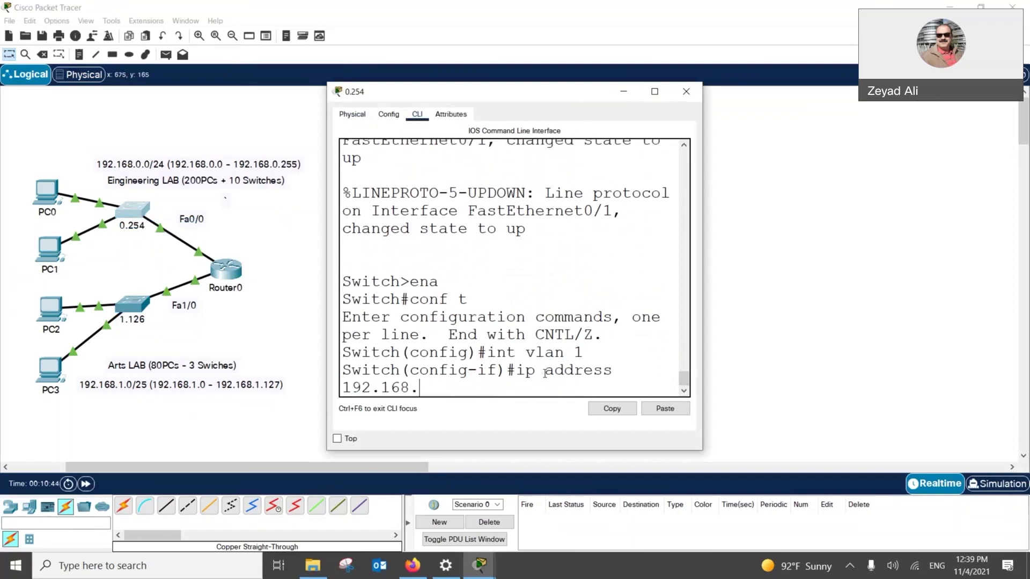
text(0.254 255.255.25)
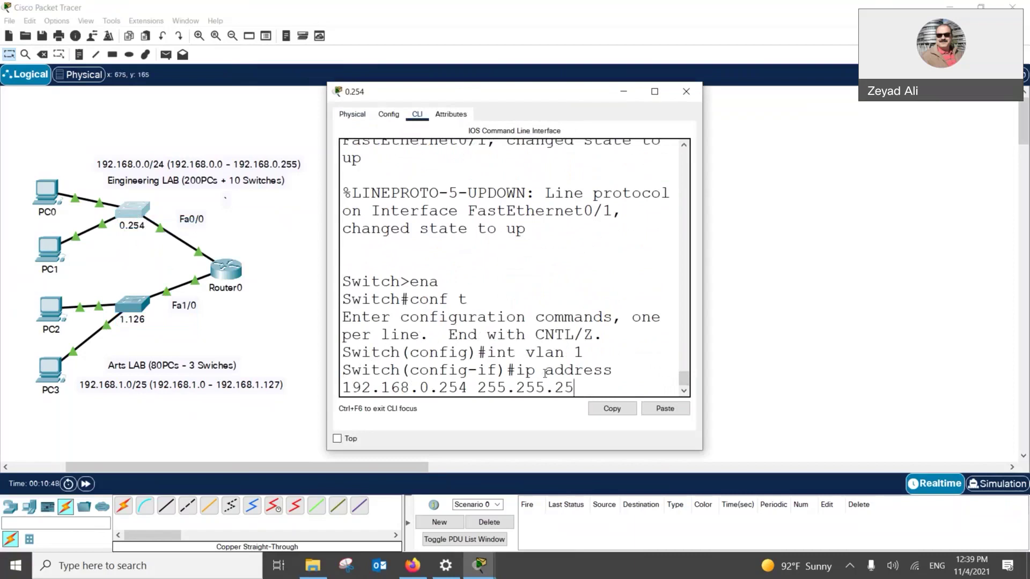
text(5.0)
key(Return)
text(no shut)
key(Return)
key(Return)
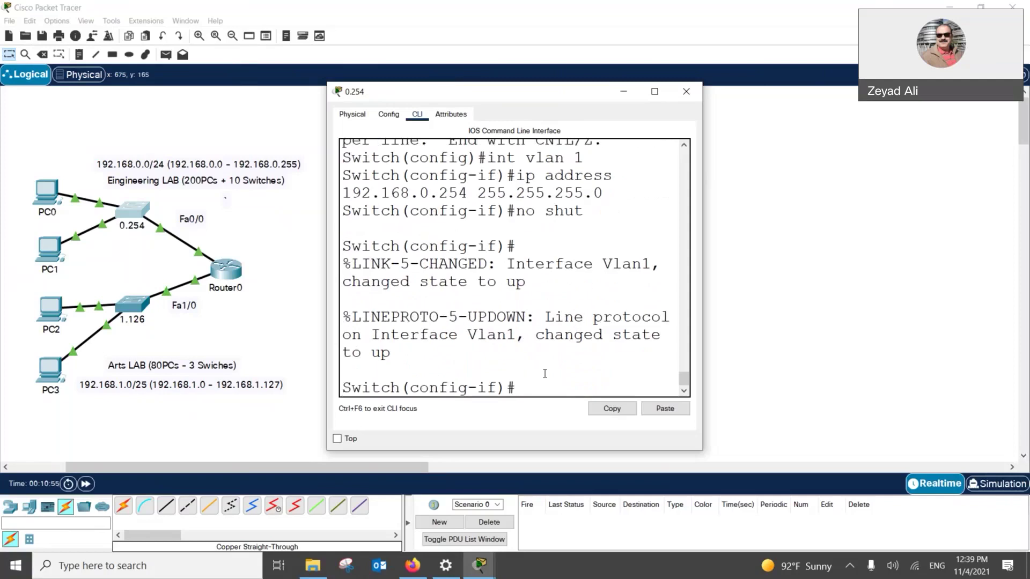
- Set the switch's default gateway to 192.168.0.1
text(exit)
key(Return)
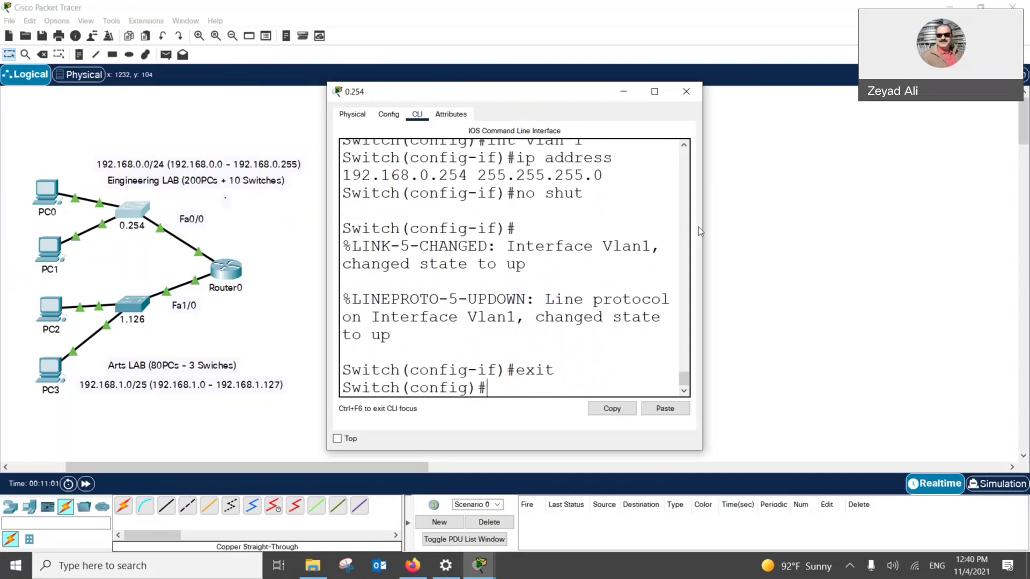
drag(704, 222, 907, 221)
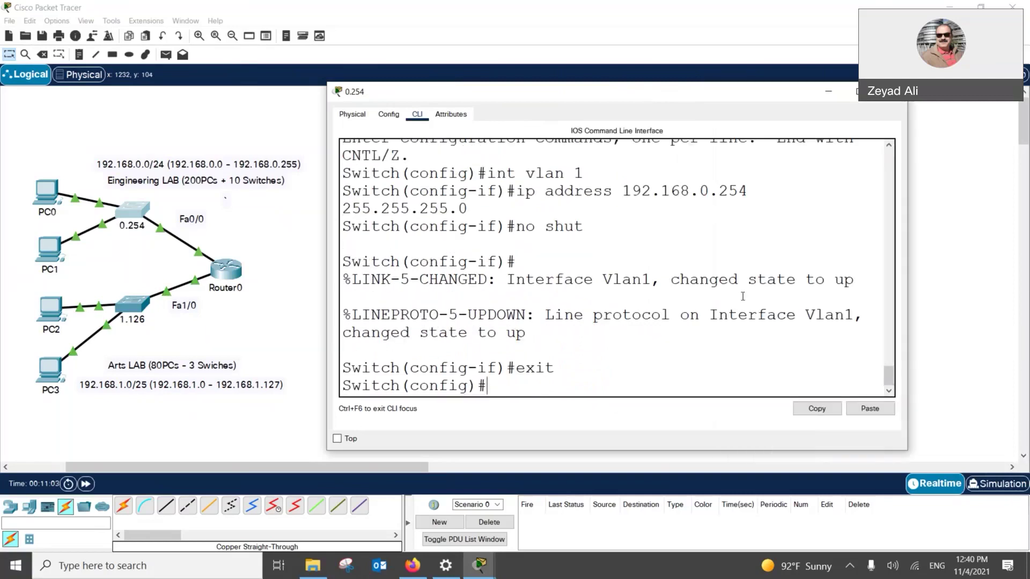
text(ip def)
key(Tab)
text(192.168.0.1)
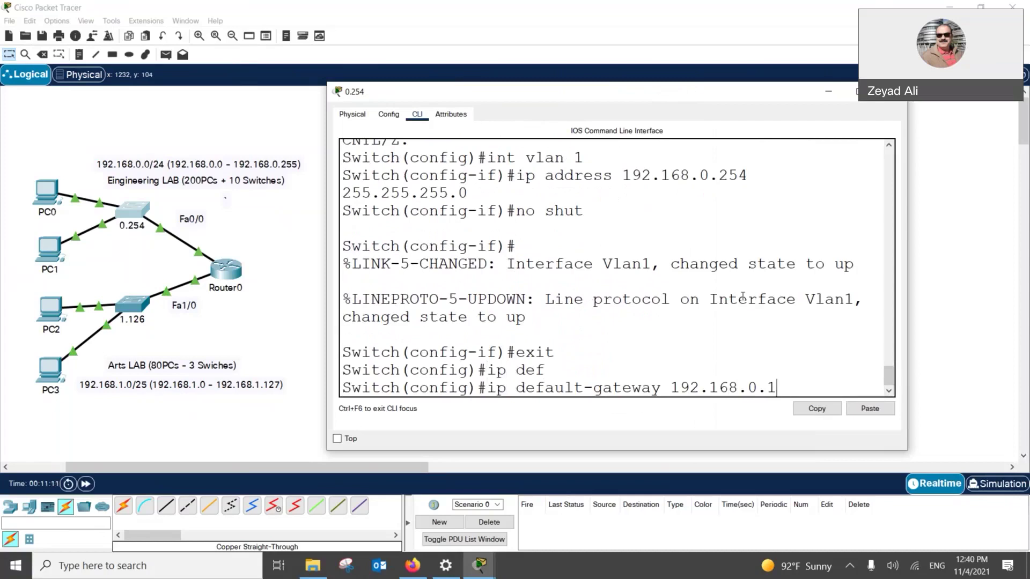
key(Return)
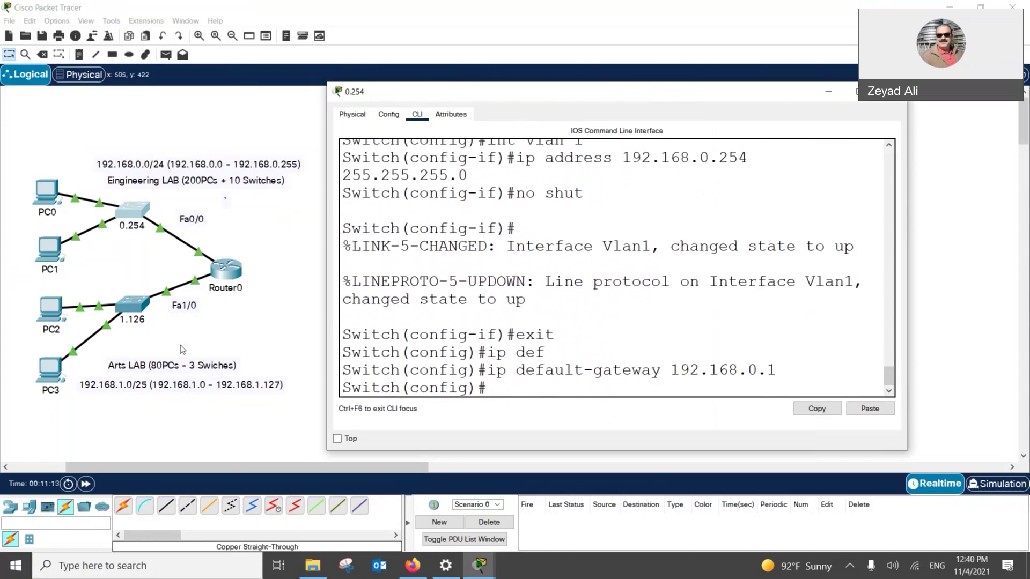
- In the 1.126 switch CLI, give VLAN 1 address 192.168.1.126 255.255.255.128 and enable it
click(139, 316)
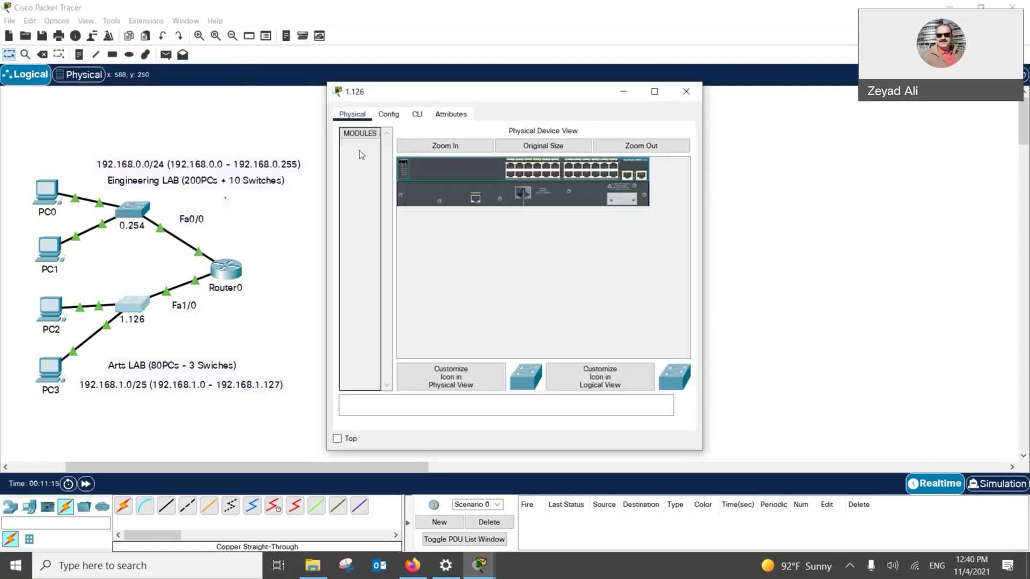
click(417, 113)
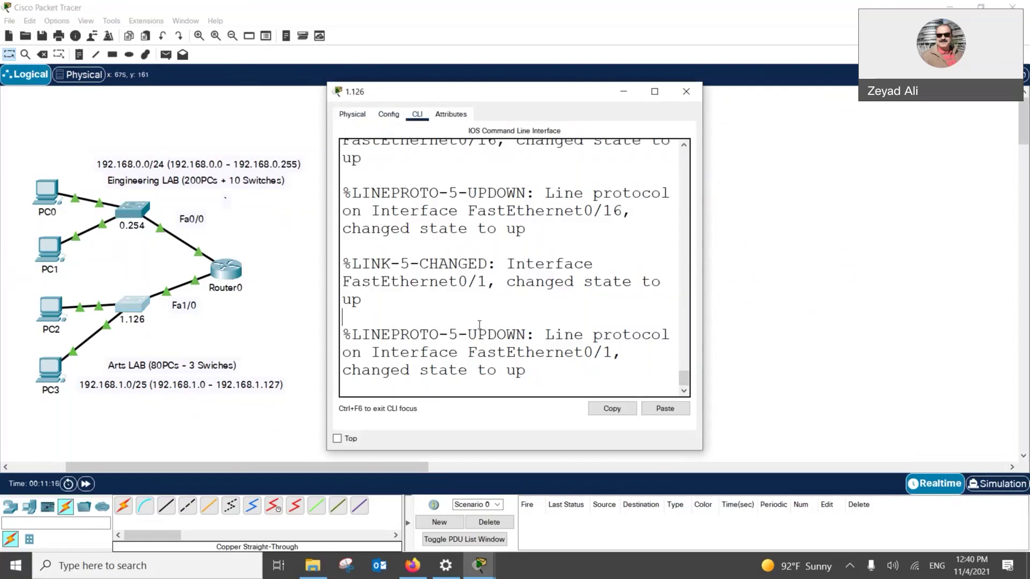
key(Return)
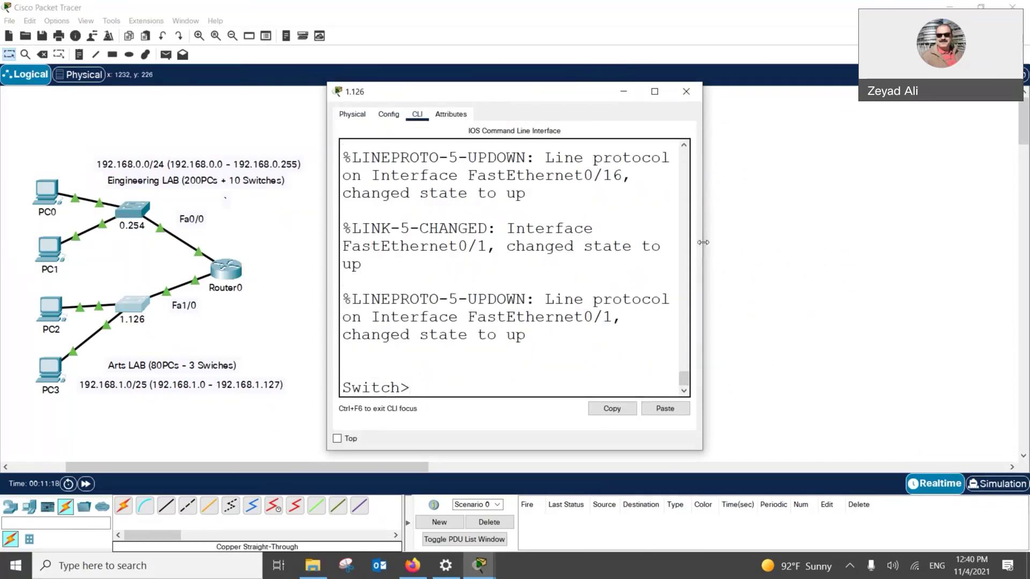
drag(702, 243, 870, 242)
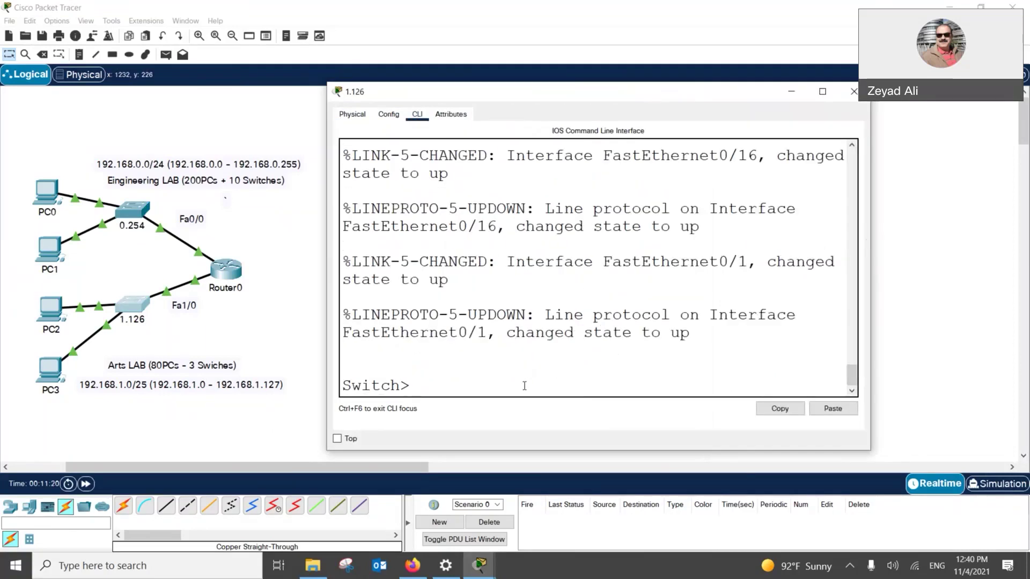
text(ena)
key(Return)
text(conf t)
key(Return)
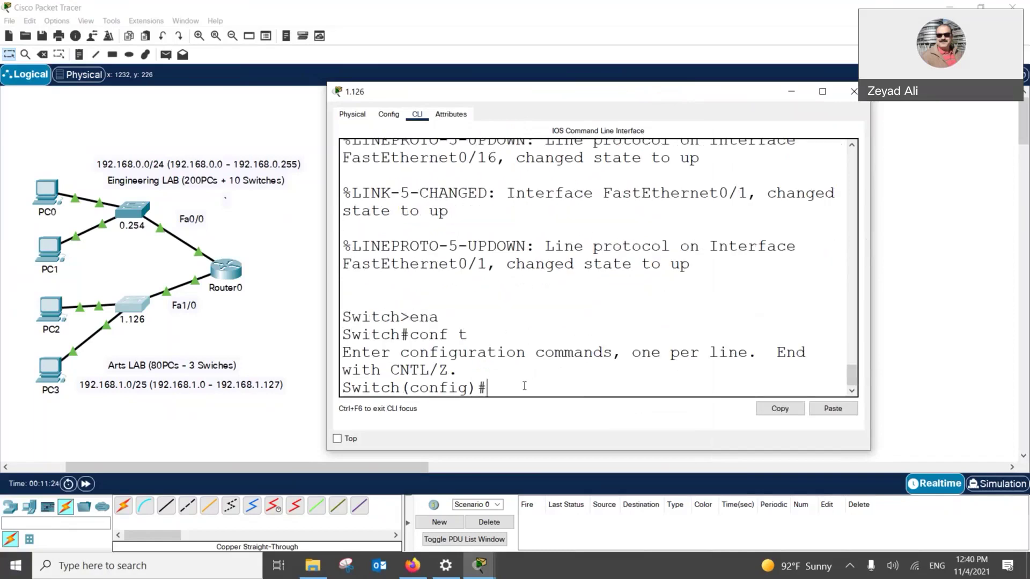
text(int vlan 1)
key(Return)
text(ip addre)
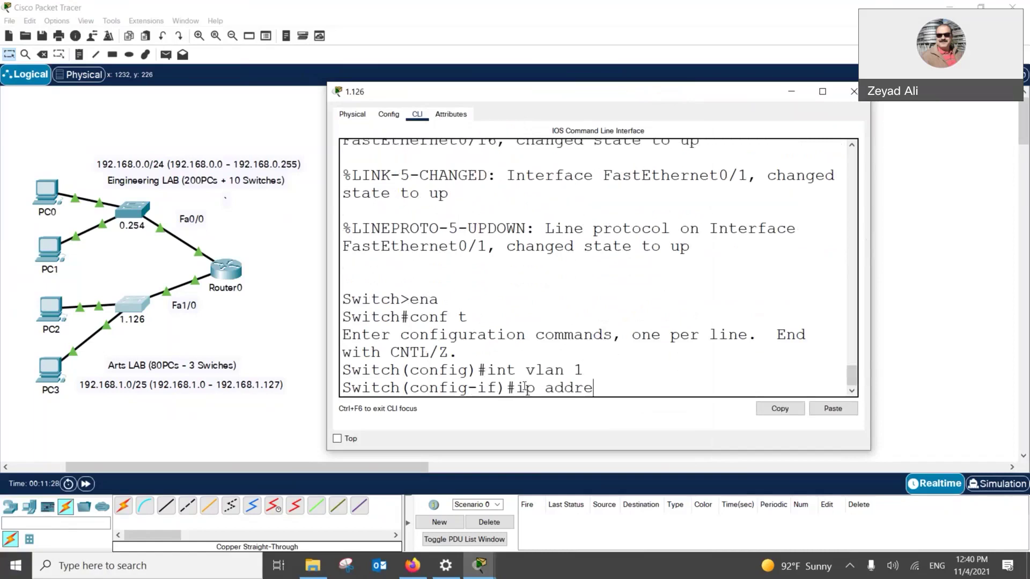
text(ss 192.168.1.126 255.255.255.128)
key(Return)
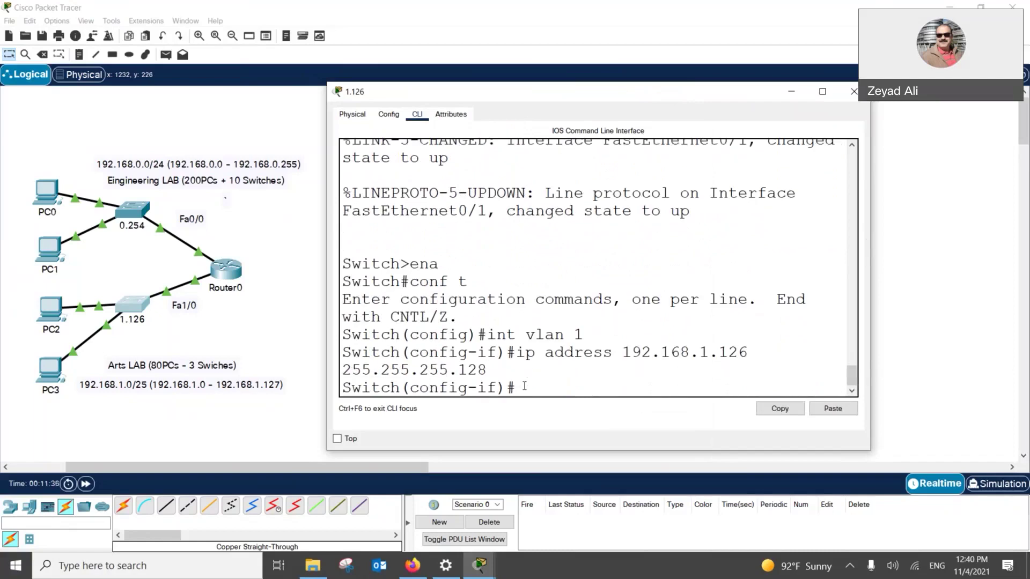
text(no shut)
key(Return)
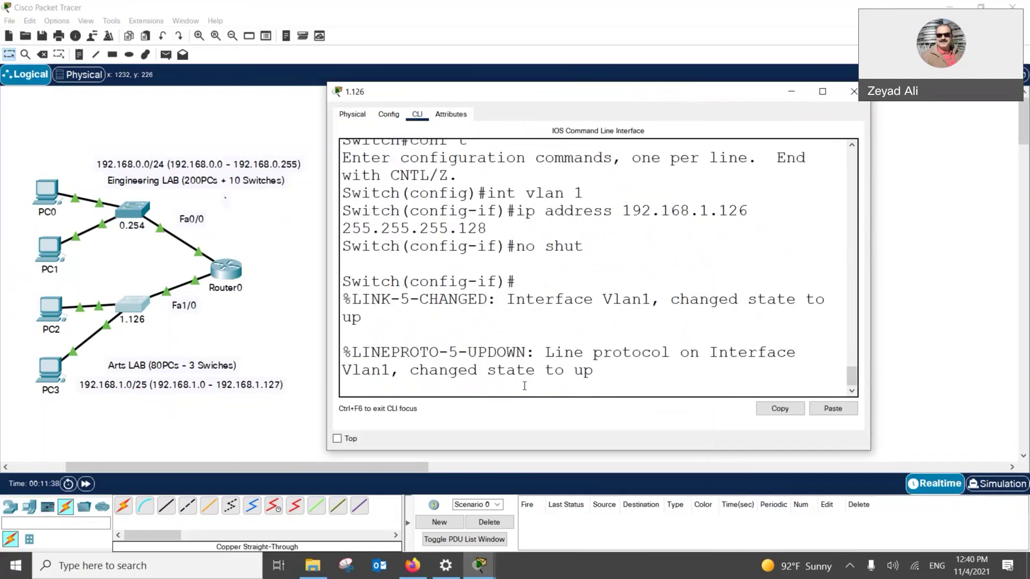
- Set the 1.126 switch's default gateway to 192.168.1.1
key(Return)
text(exit)
key(Return)
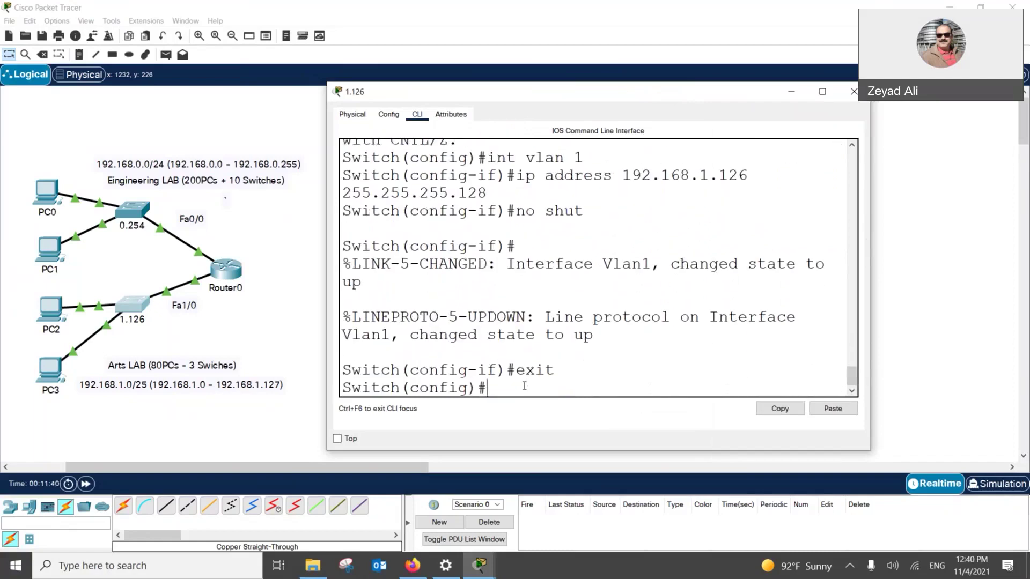
text(ip de)
text(f)
key(Tab)
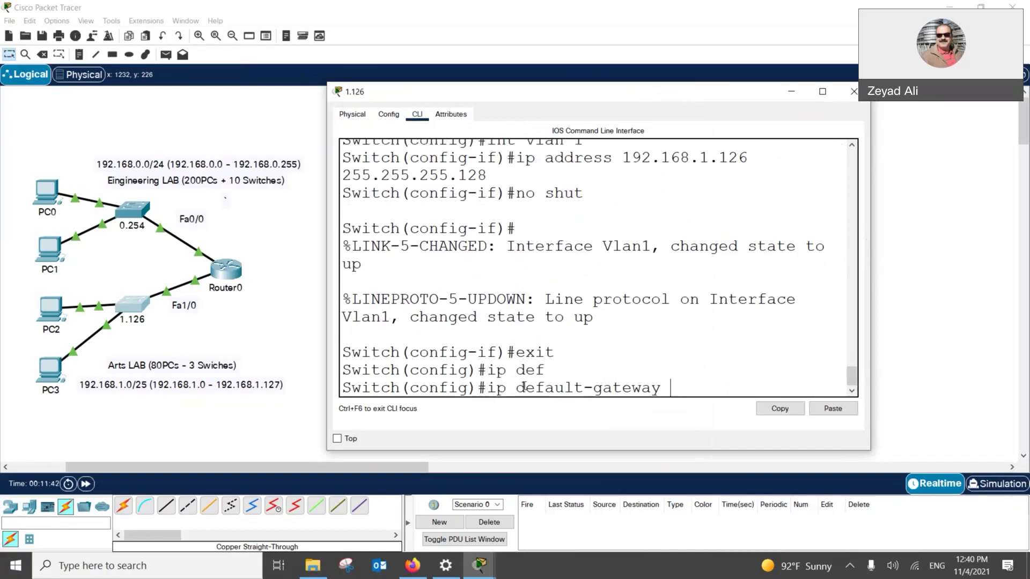
text(192.168.1.1)
key(Return)
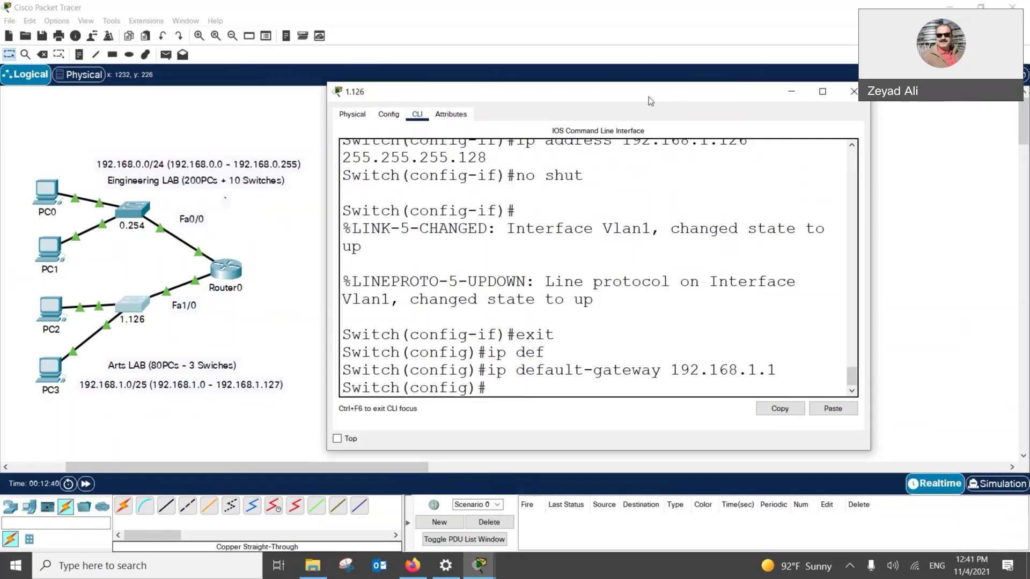
- Move the 1.126 switch's configuration window to the right
drag(650, 101, 779, 119)
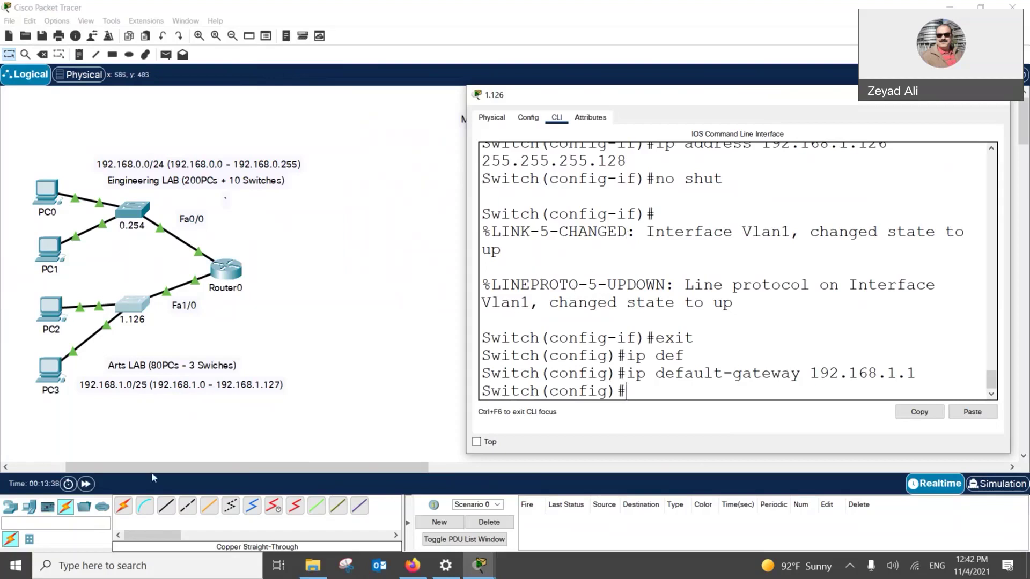
- Place a new server top-left and cable its FastEthernet0 to the 0.254 switch with copper straight-through
click(29, 507)
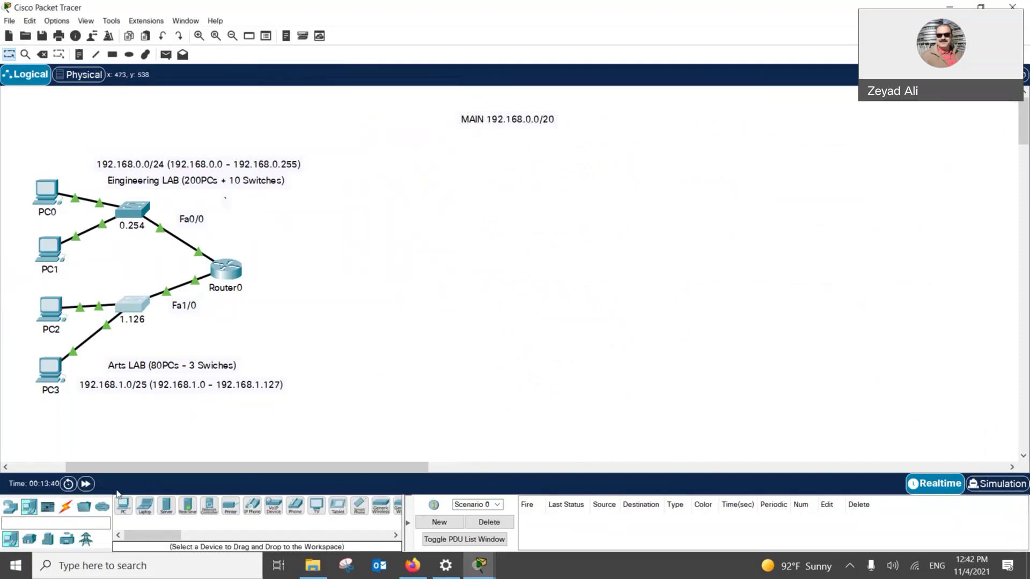
drag(181, 519, 55, 114)
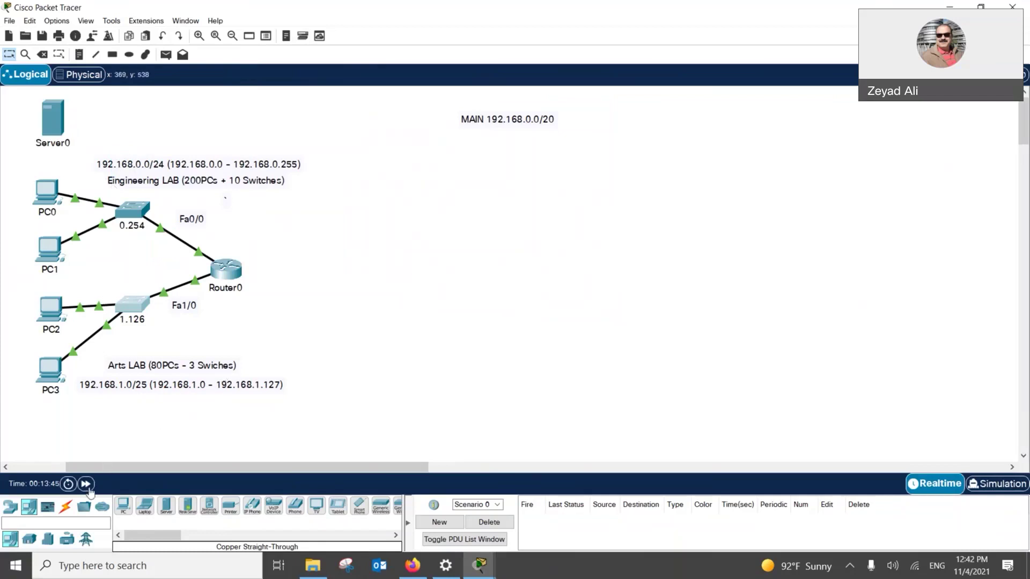
click(66, 507)
click(166, 506)
click(60, 121)
click(83, 128)
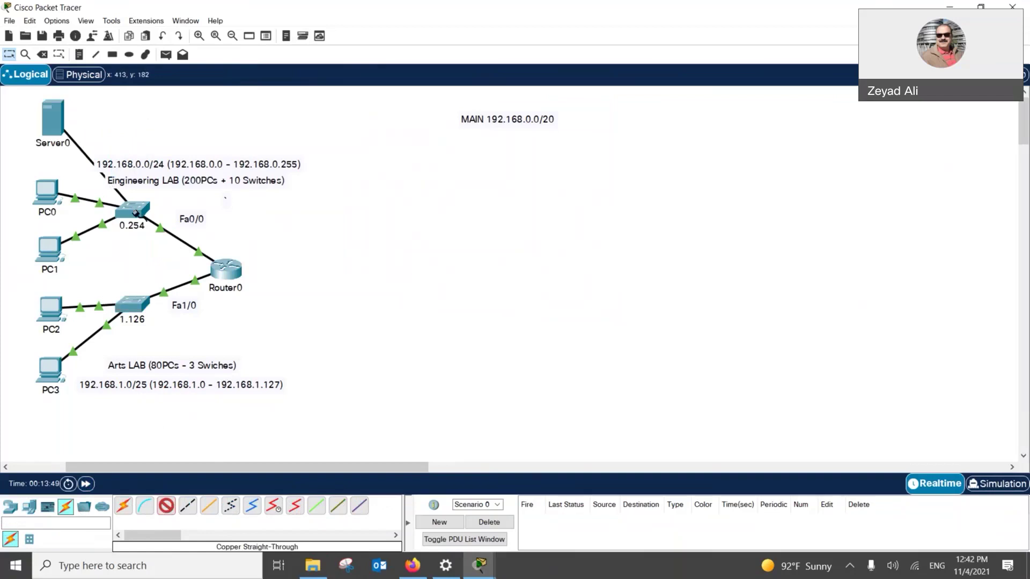
click(134, 210)
click(159, 232)
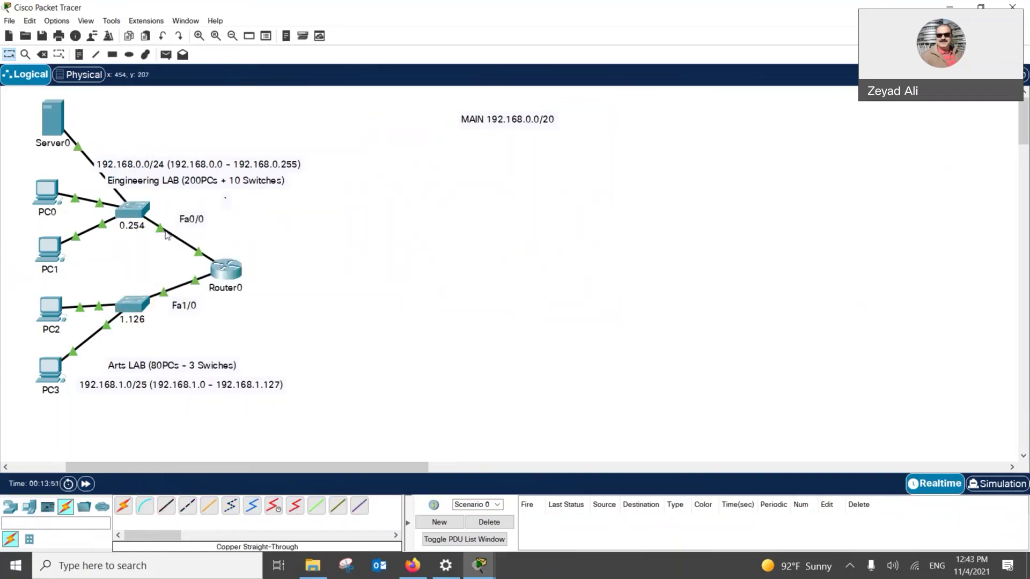
mouse_move(167, 236)
- Rename the server's label to 'DHCP 192.168.0.2'
mouse_move(57, 156)
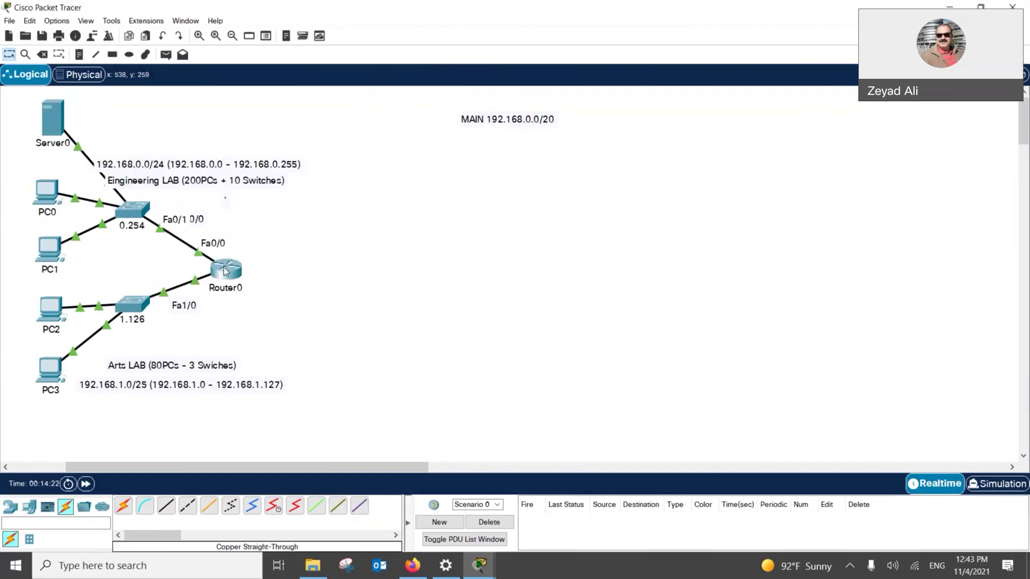
click(56, 143)
double_click(46, 143)
text(DHCP)
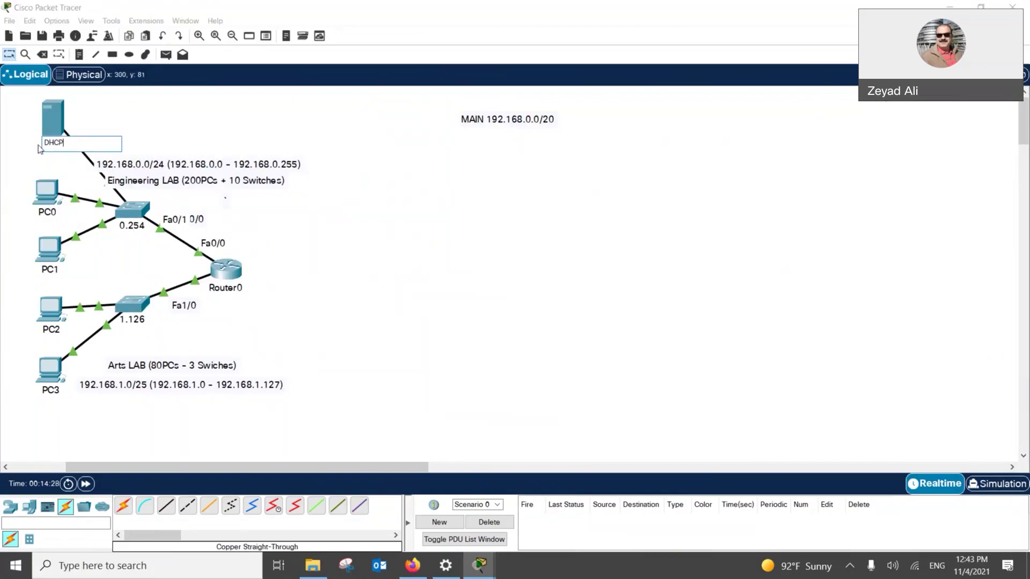
text( 192.168)
text(.0.2)
click(168, 115)
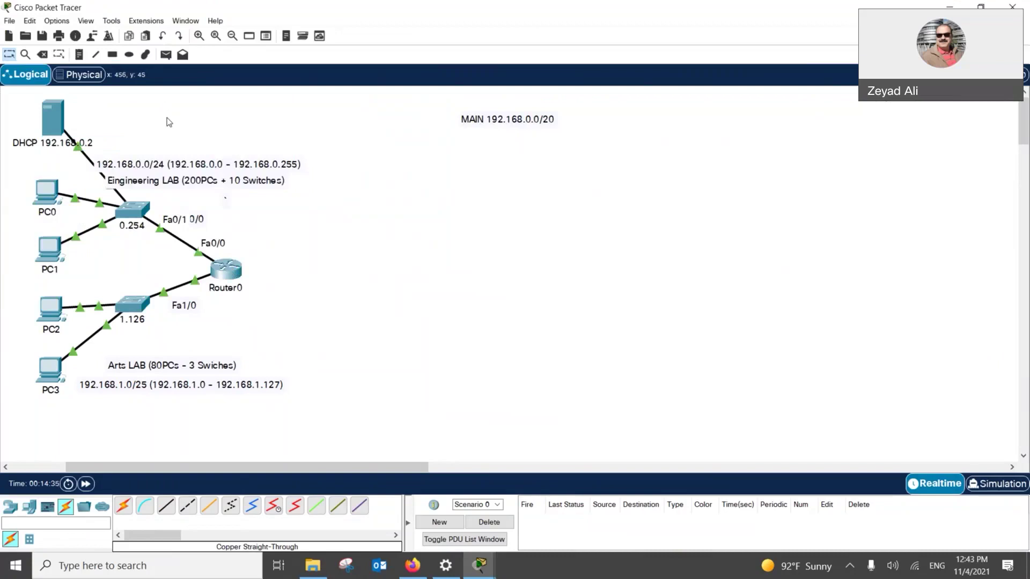
- Give the DHCP server IP 192.168.0.2, mask 255.255.255.0 and gateway 192.168.0.1
click(55, 110)
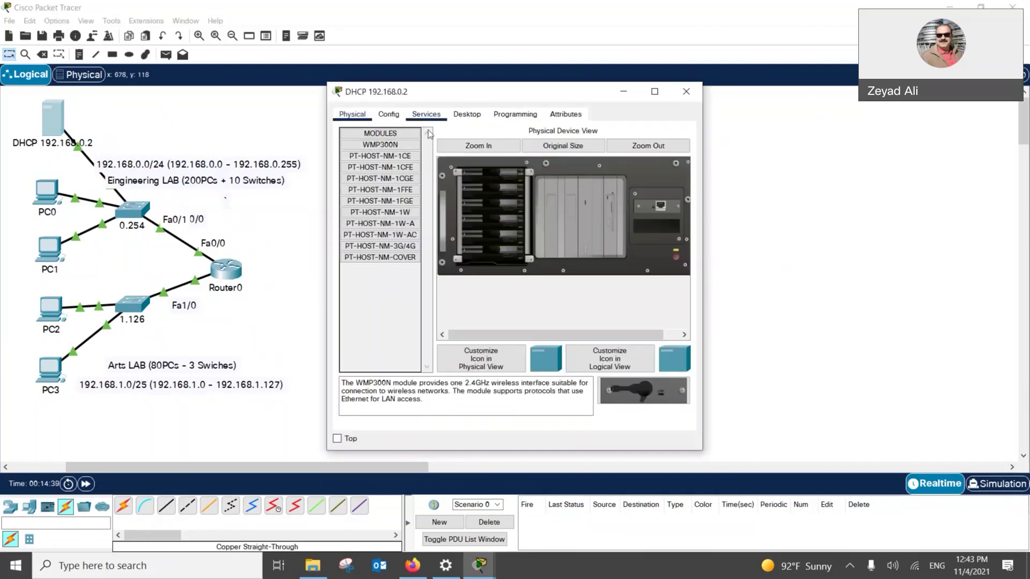
click(466, 114)
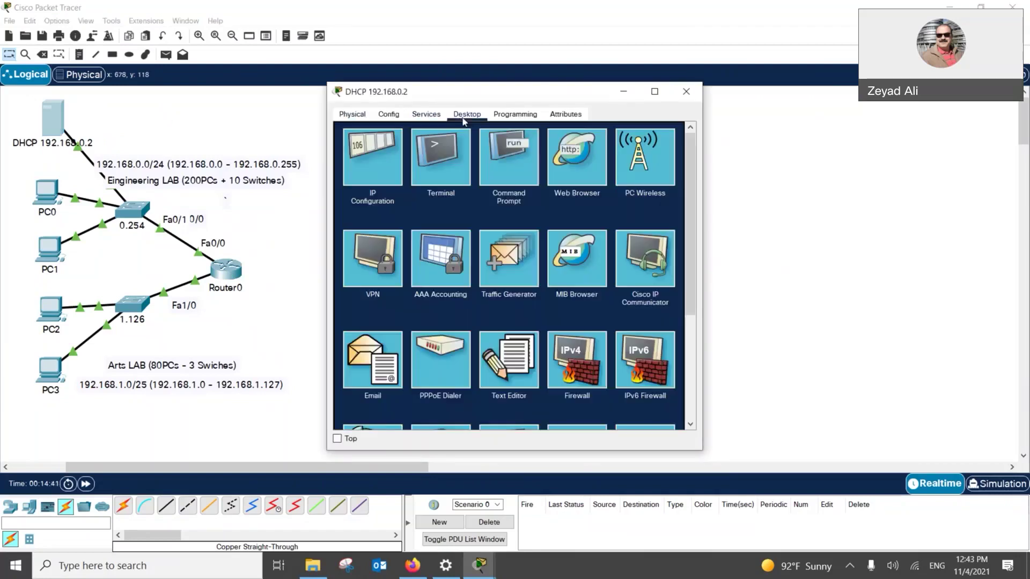
click(382, 157)
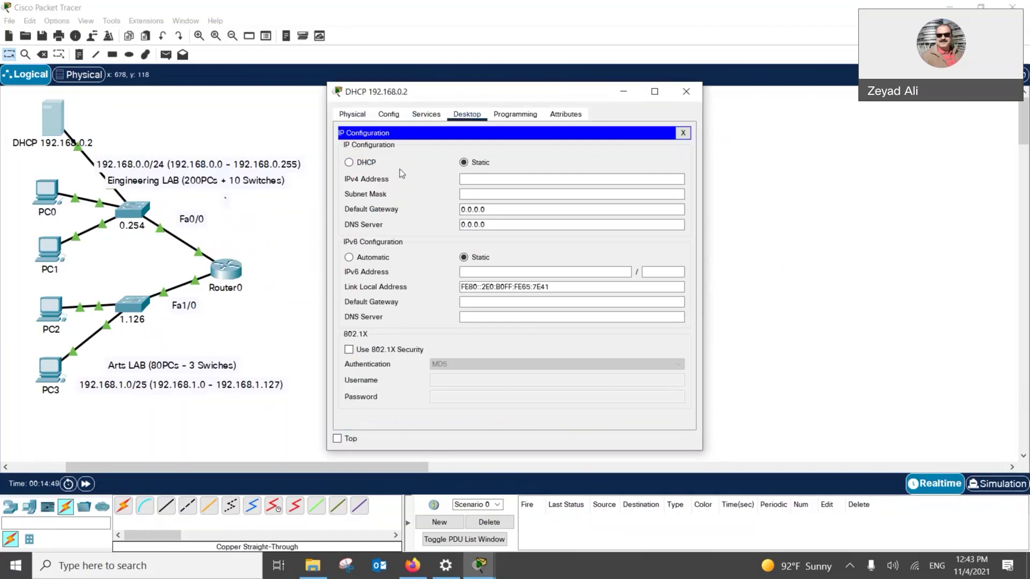
click(488, 179)
text(192.168.)
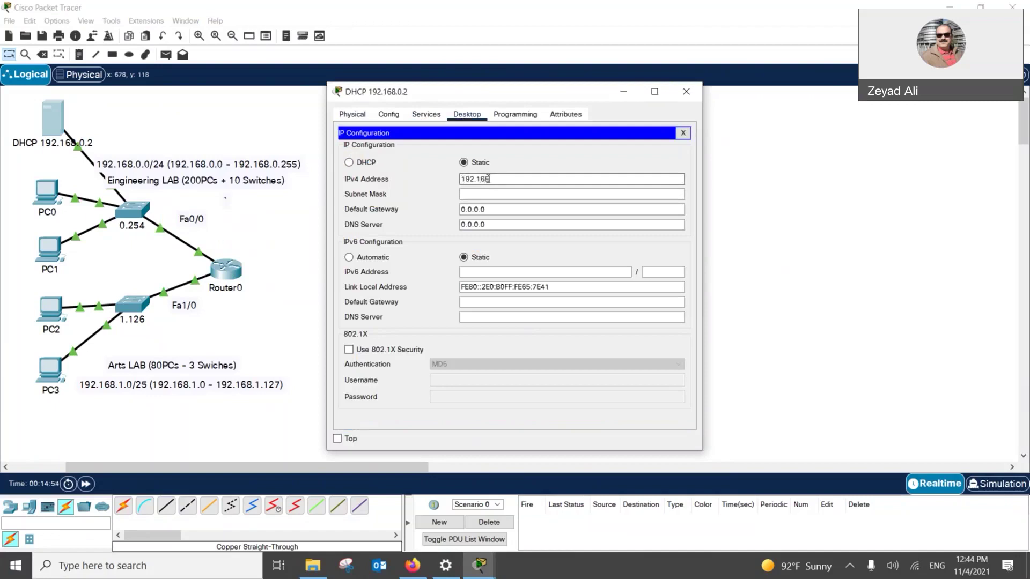
text(0.2)
click(522, 194)
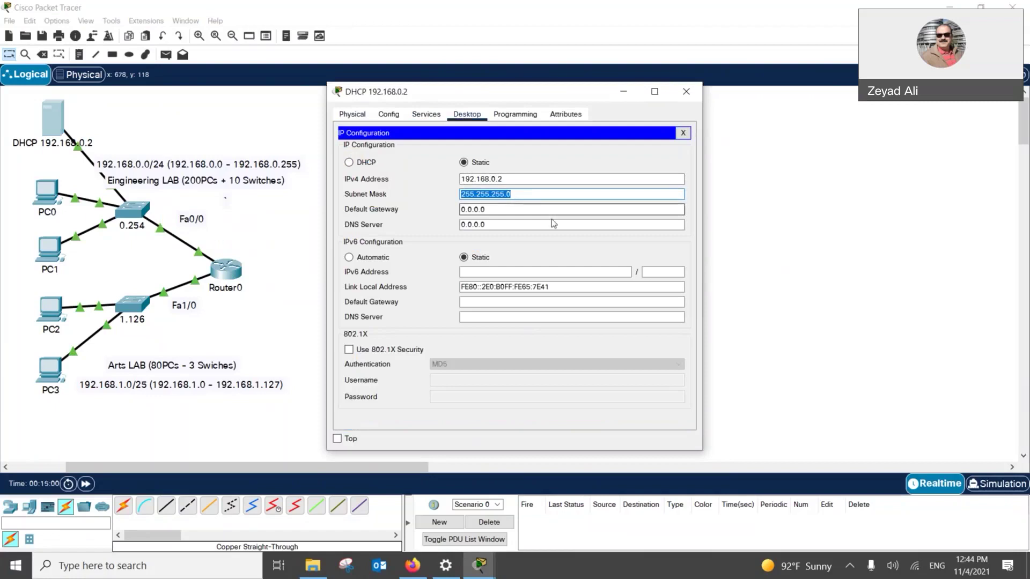
key(Tab)
text(192.1)
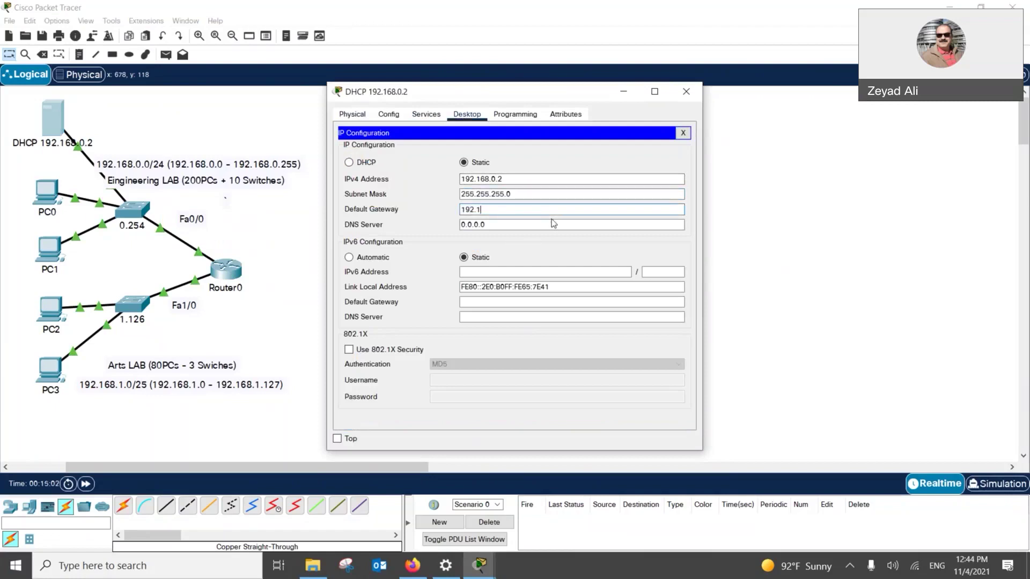
text(68.0.1)
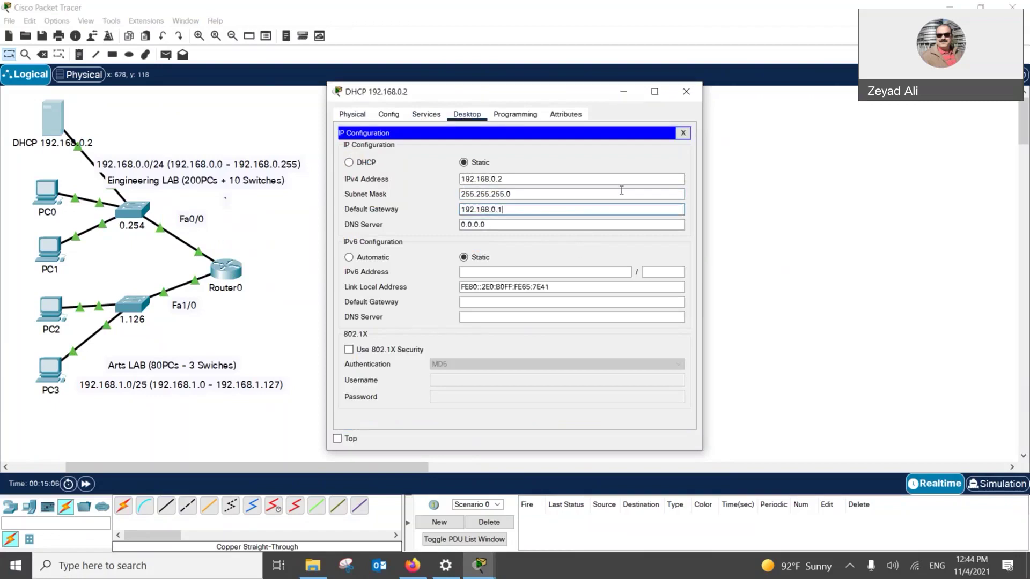
click(682, 133)
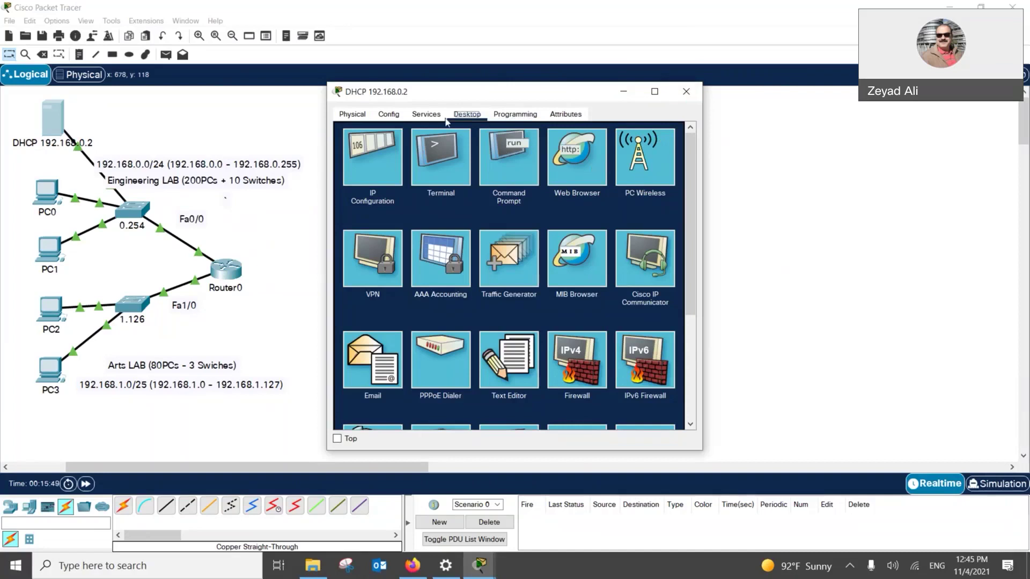
- Show the server's DHCP service settings under Services
click(436, 117)
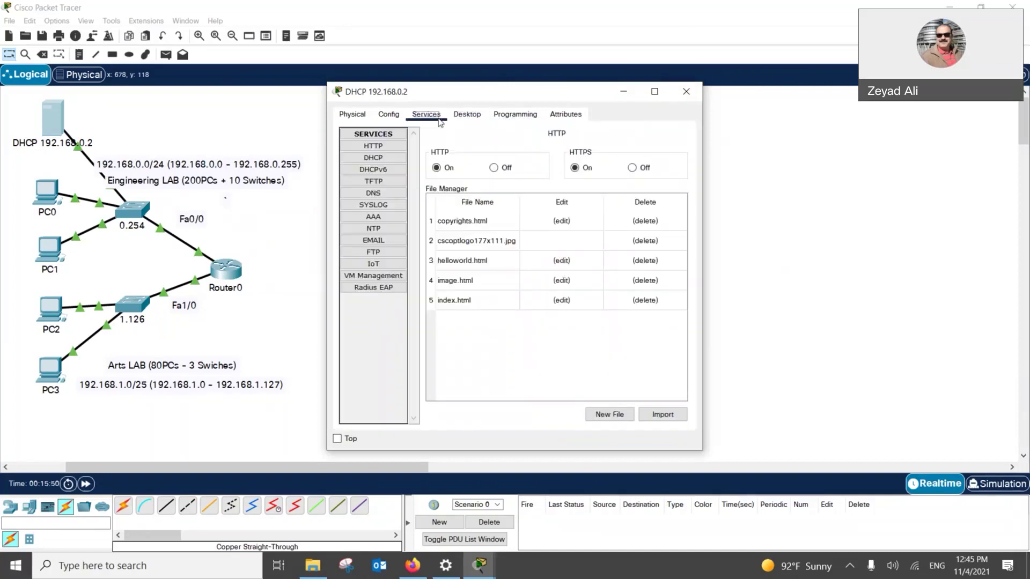
click(356, 161)
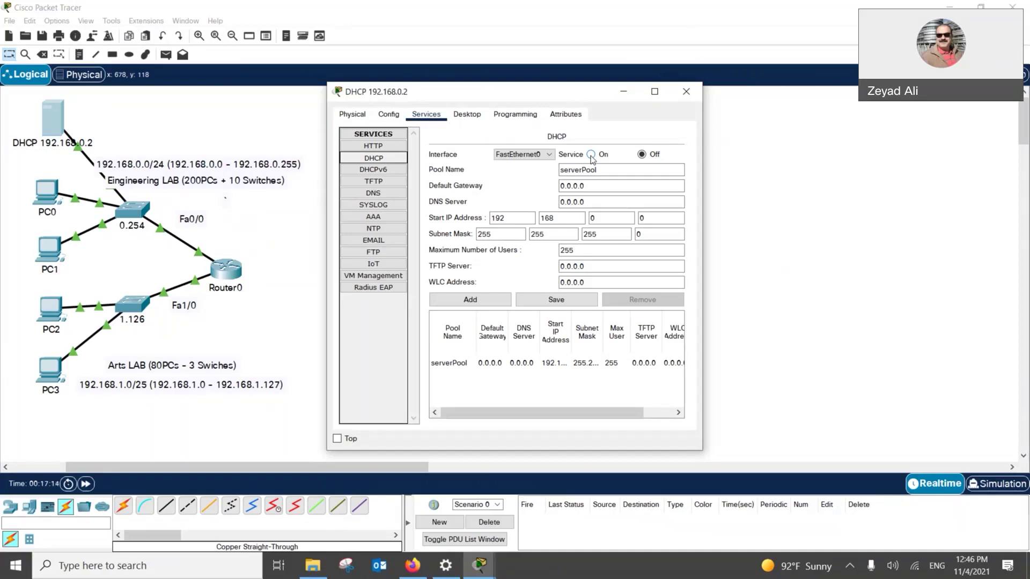
- Turn the DHCP service on and set serverPool's default gateway to 192.168.0.1
click(591, 157)
click(591, 157)
click(590, 155)
click(596, 186)
key(ctrl+a)
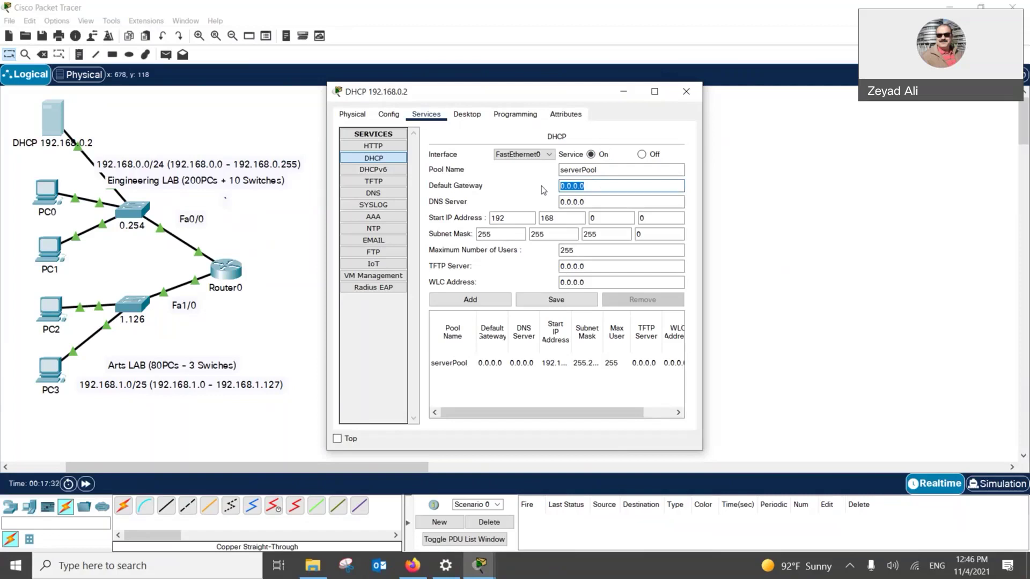
text(192.168.0.1)
key(Tab)
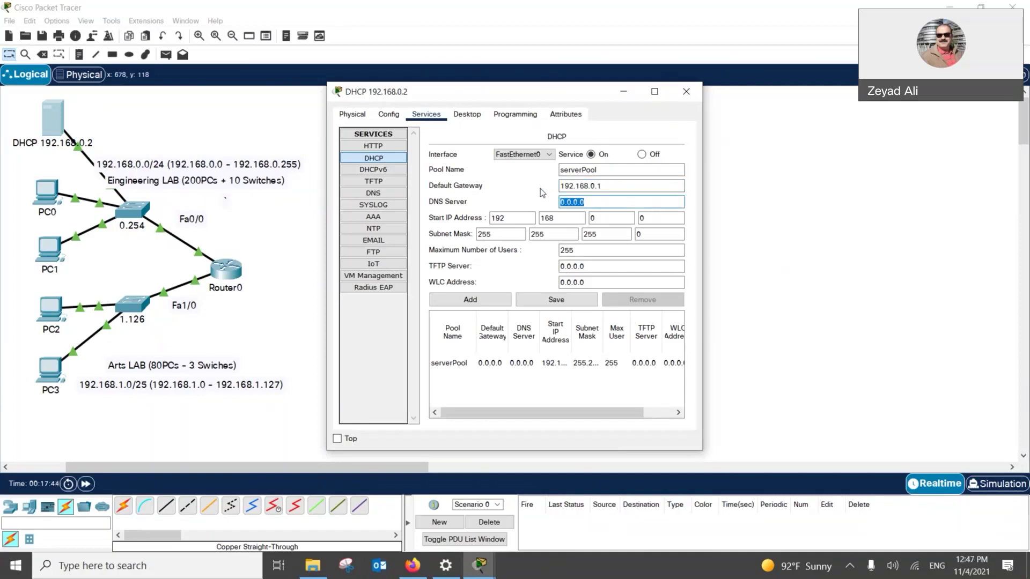
- Set start address 192.168.0.50 and 200 maximum users, then save serverPool
click(643, 217)
double_click(647, 218)
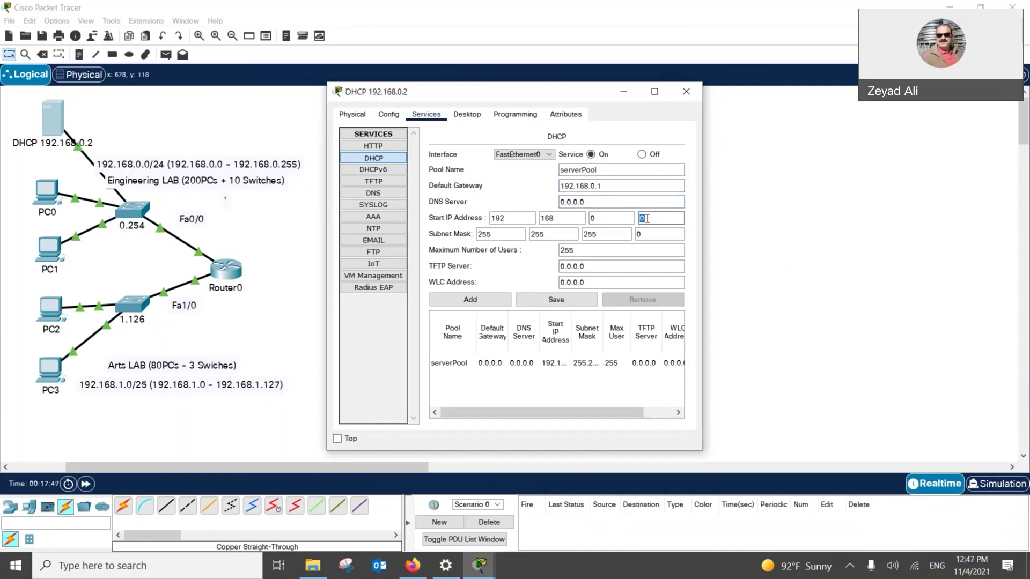
text(50)
key(Tab)
text(200)
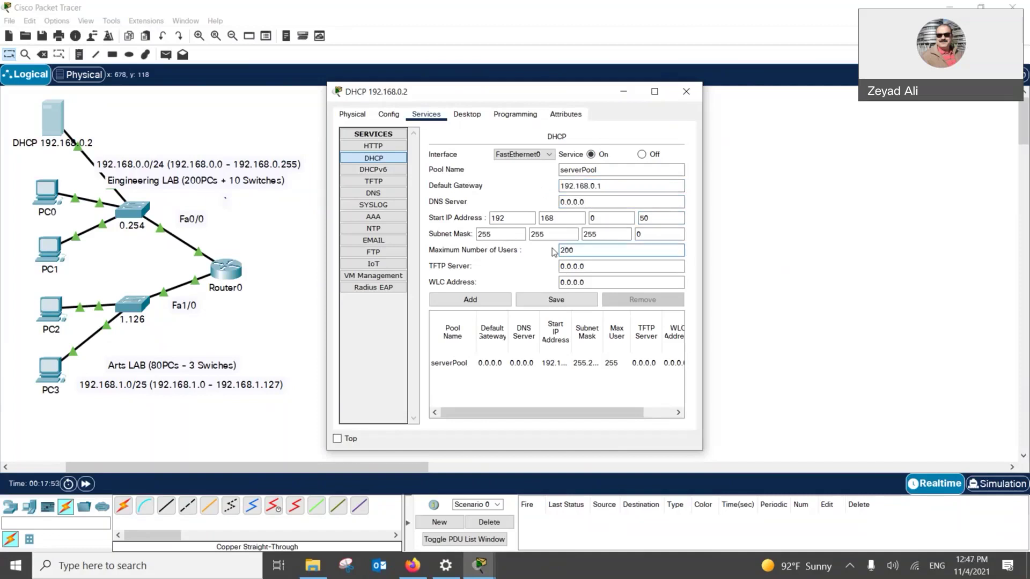
click(550, 301)
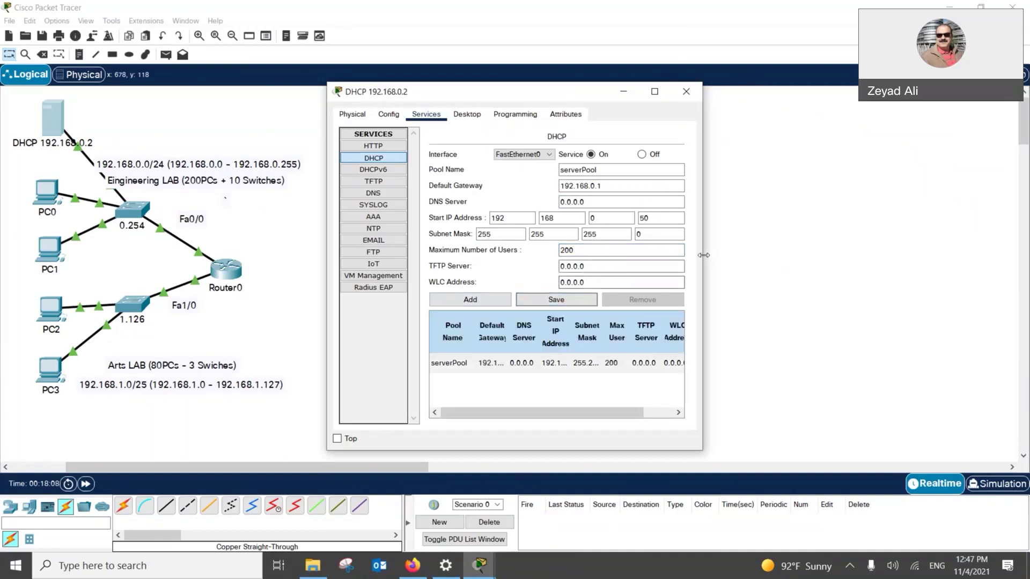
drag(704, 256, 1027, 257)
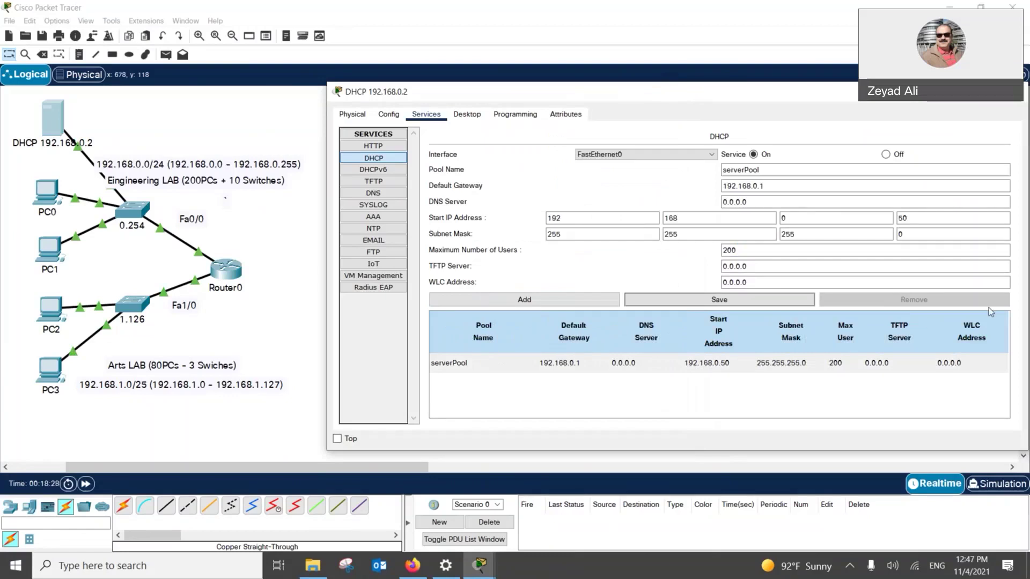
- Close the server window and switch PC0's IP configuration to DHCP, obtaining 192.168.0.50
click(1022, 92)
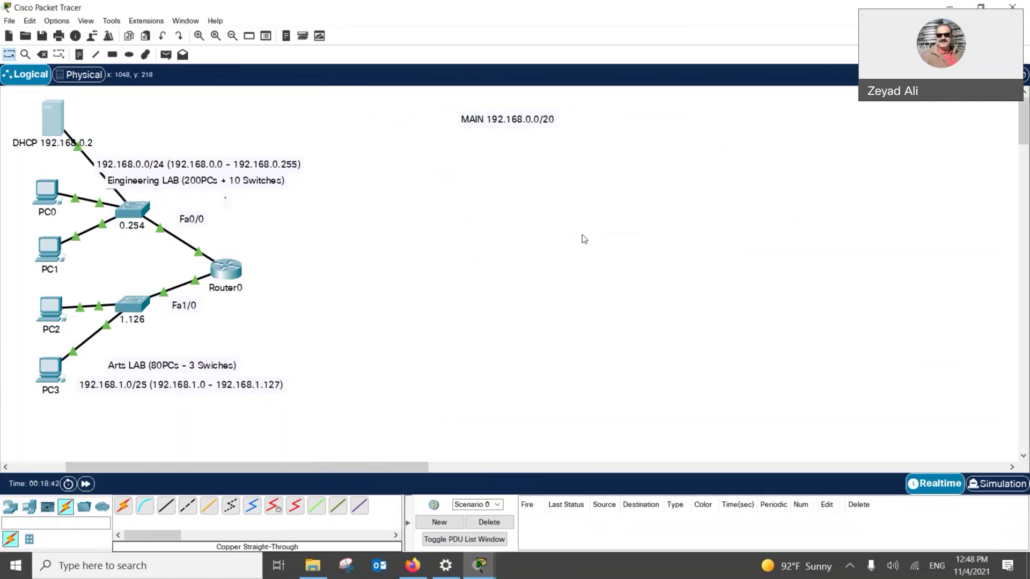
click(56, 204)
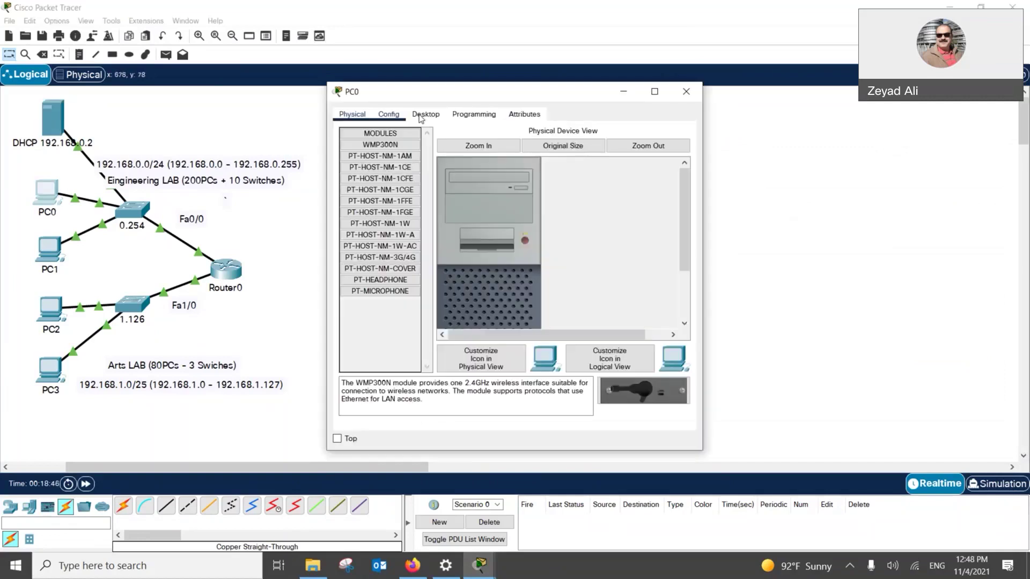
click(425, 114)
click(396, 176)
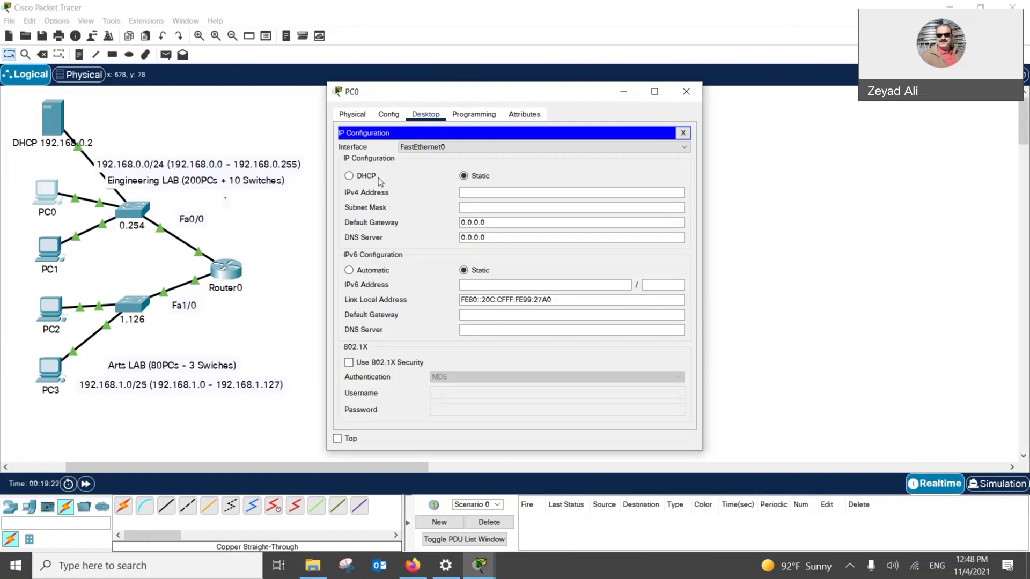
click(378, 178)
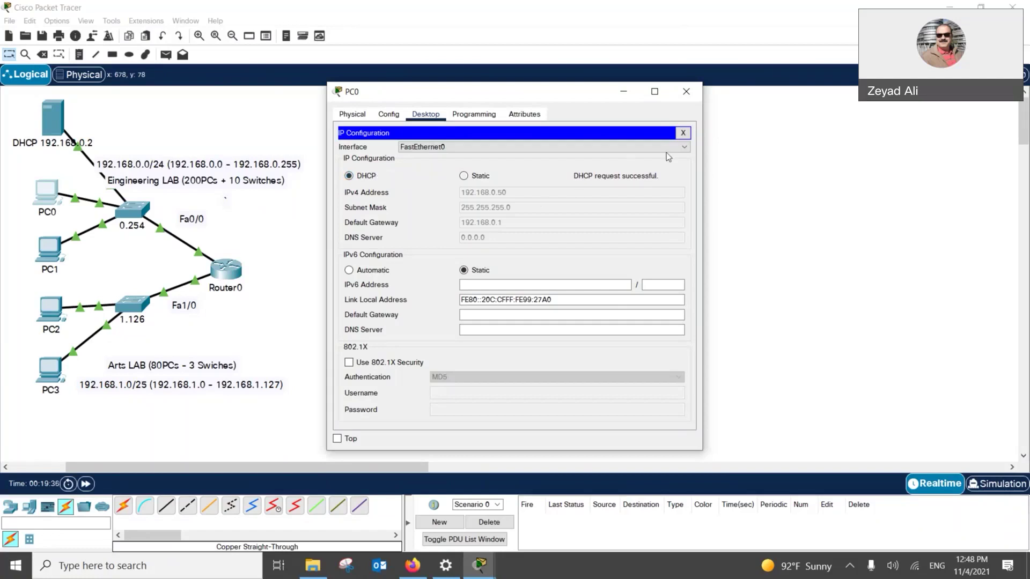
- Switch to simulation mode and filter the event list to show only DHCP events
click(686, 92)
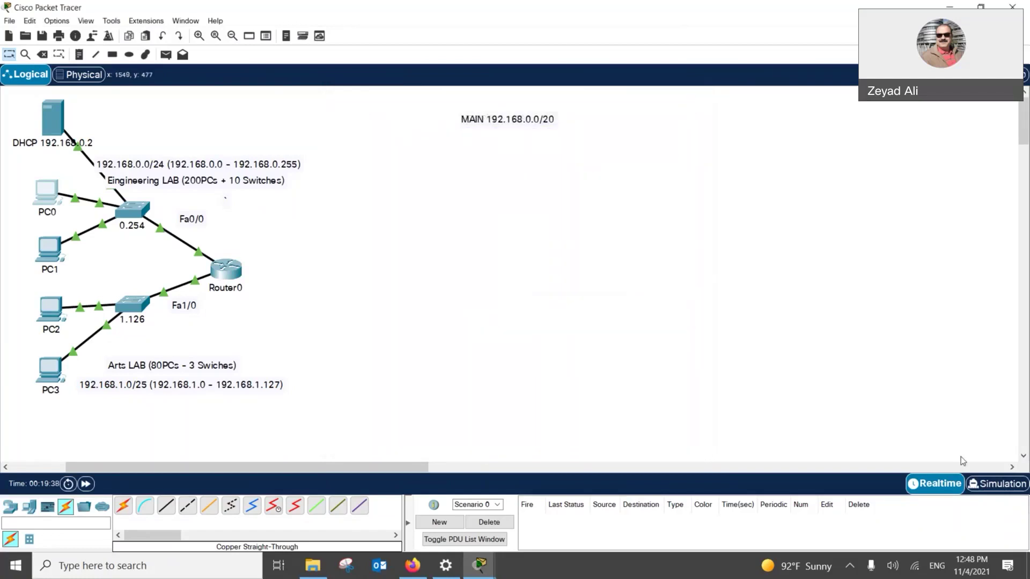
click(991, 486)
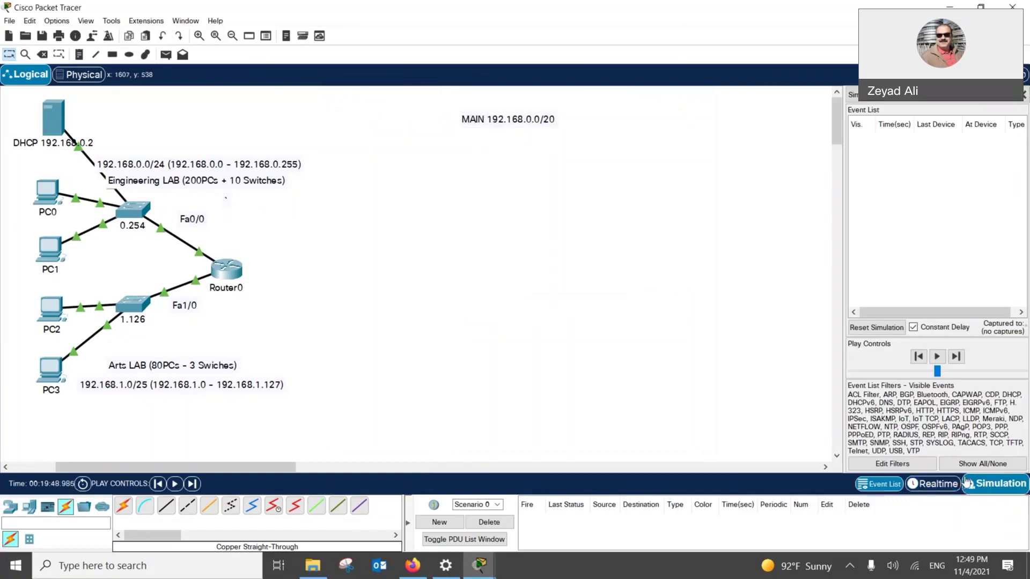
click(978, 466)
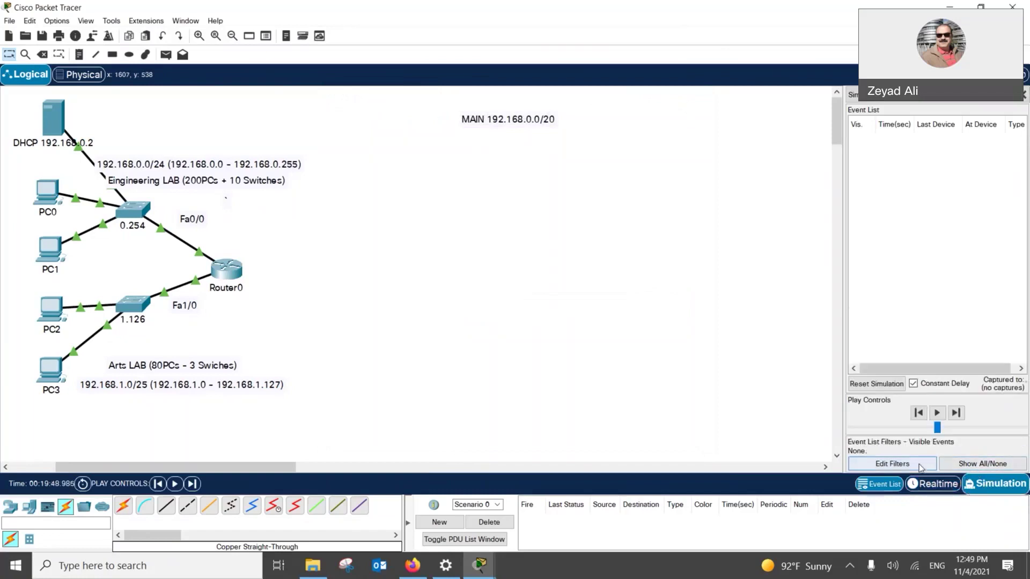
click(898, 464)
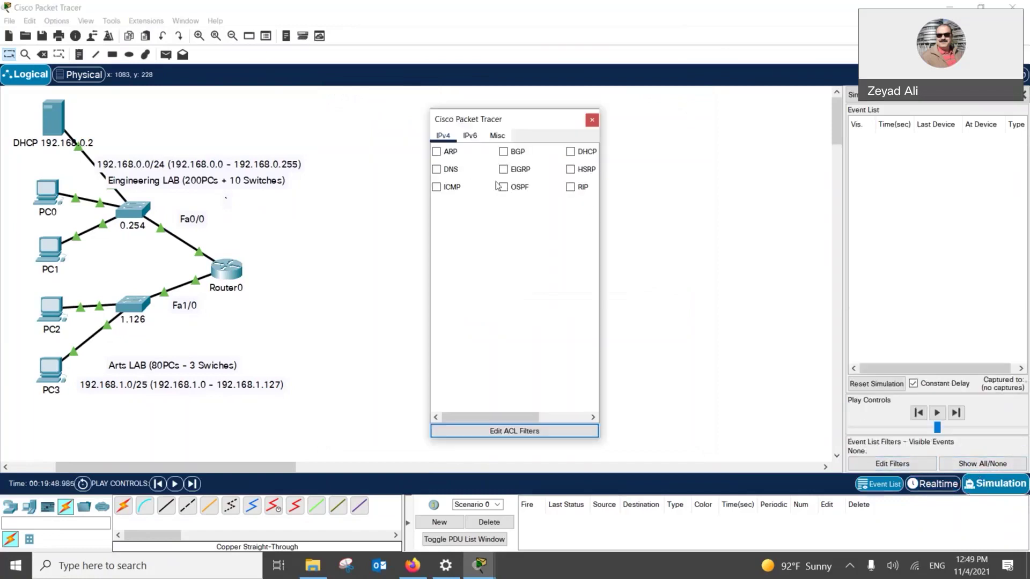
click(569, 152)
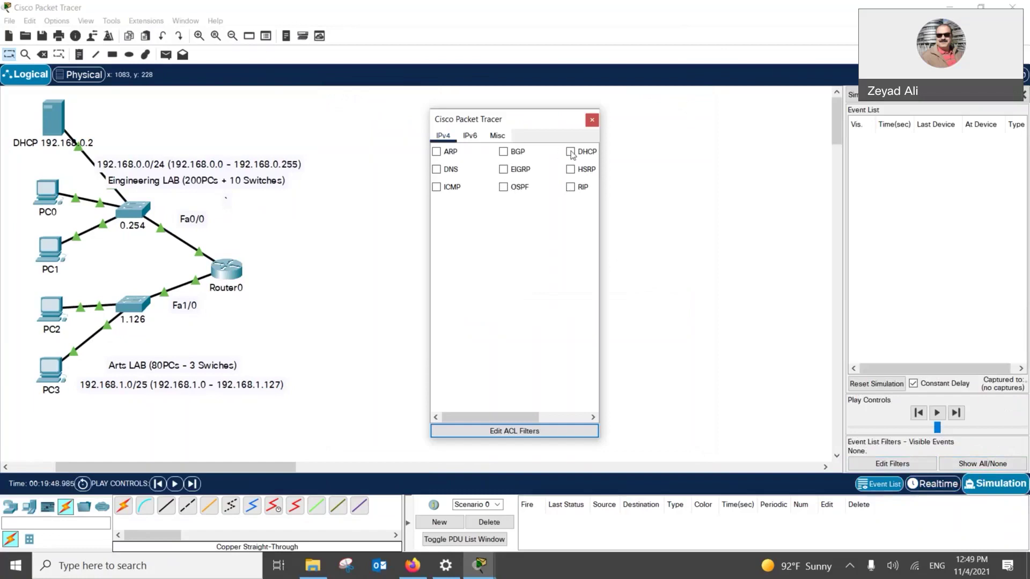
click(592, 120)
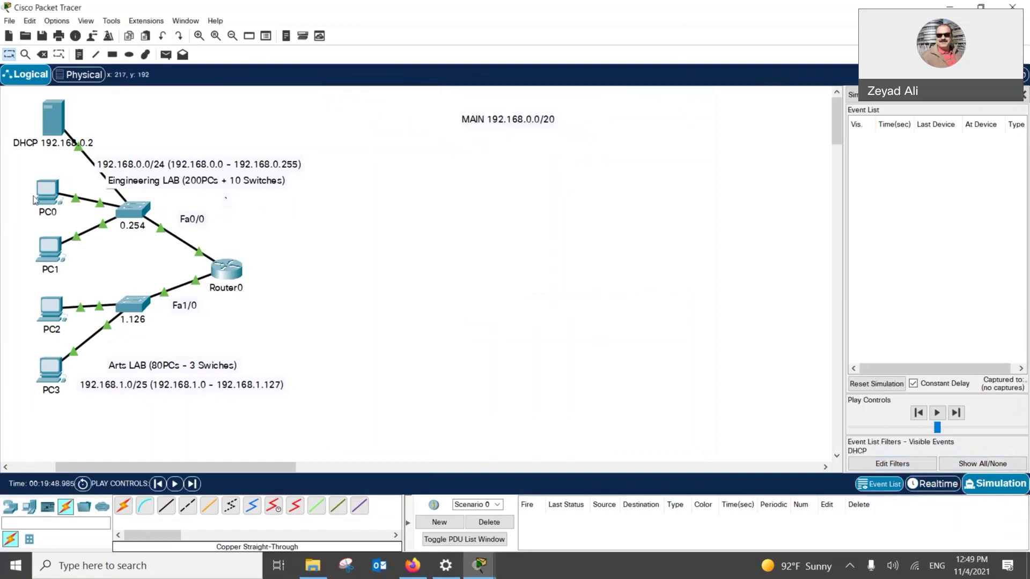
- Set PC1 to DHCP and play the simulation until it leases 192.168.0.51
click(60, 250)
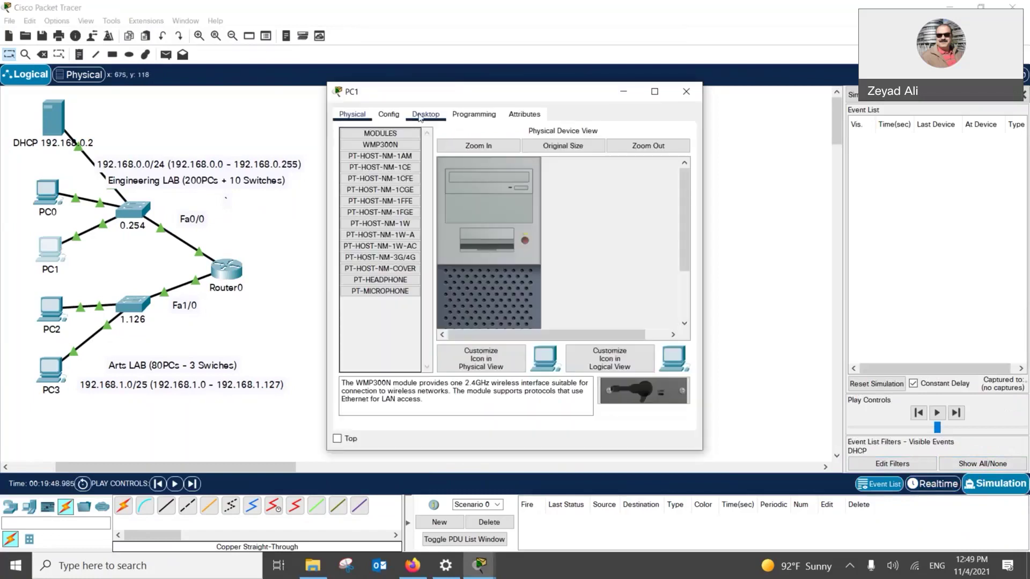
click(422, 115)
click(398, 149)
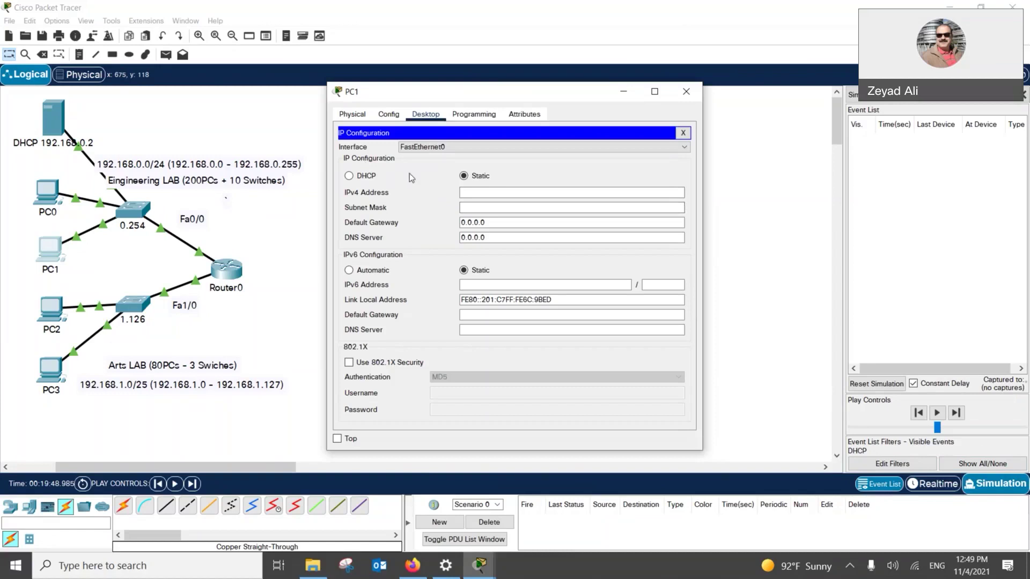
click(372, 179)
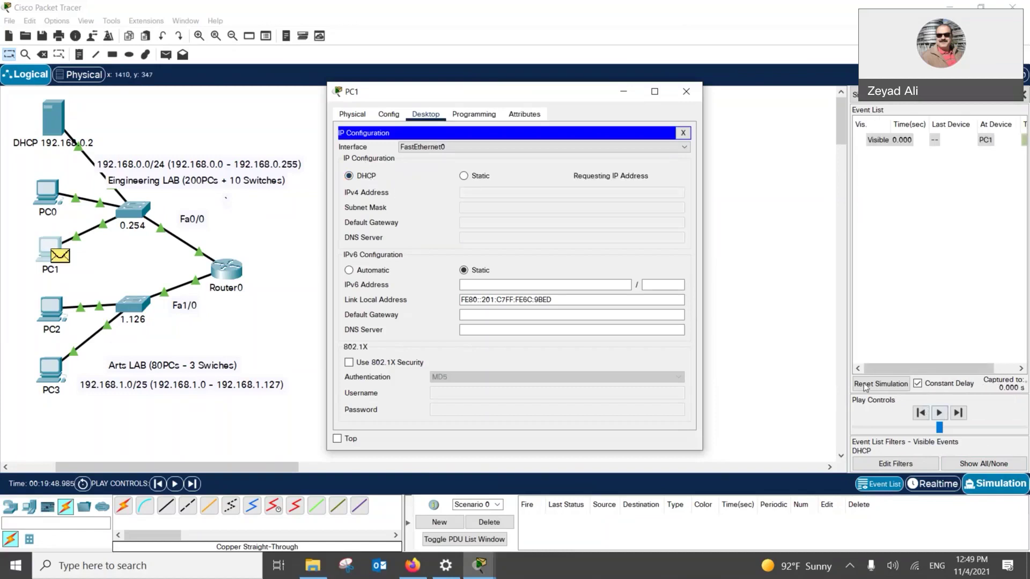
drag(846, 382, 766, 382)
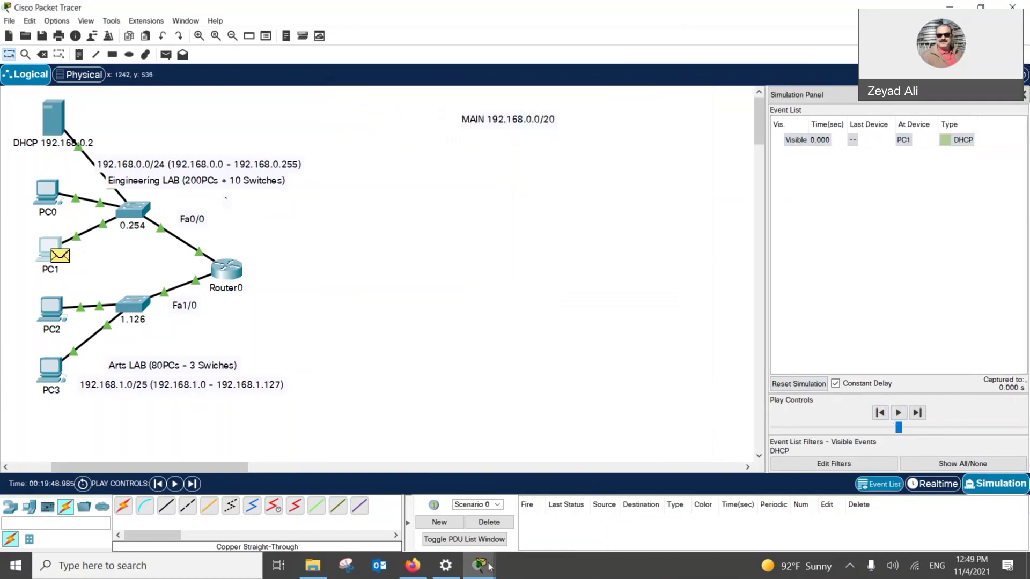
mouse_move(480, 565)
click(733, 522)
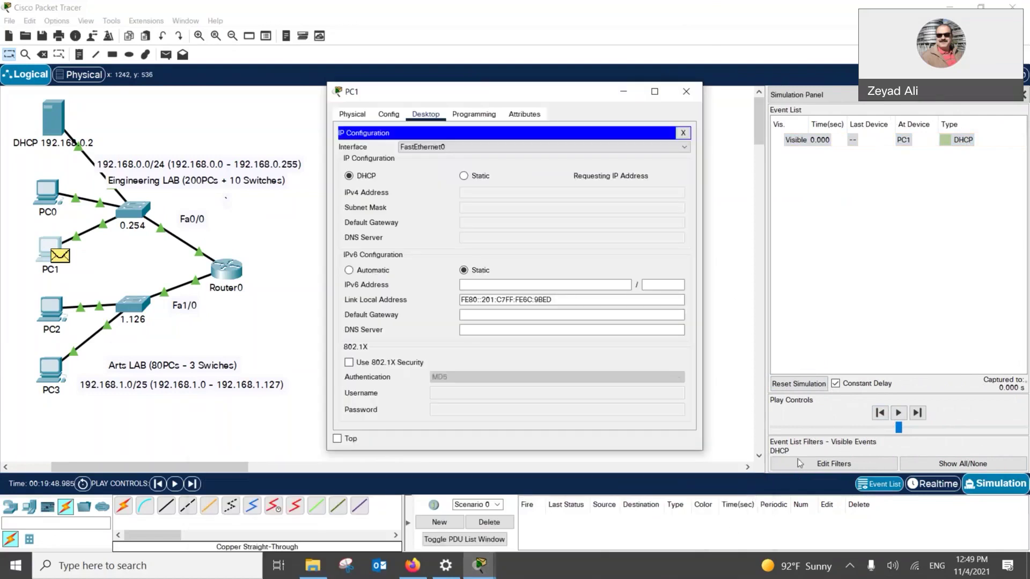
click(904, 413)
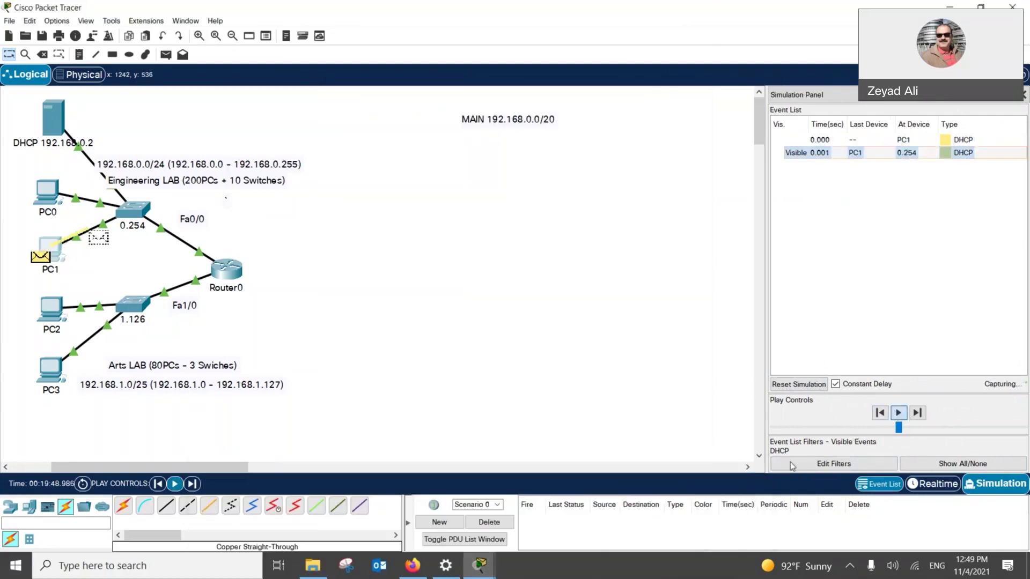
mouse_move(479, 563)
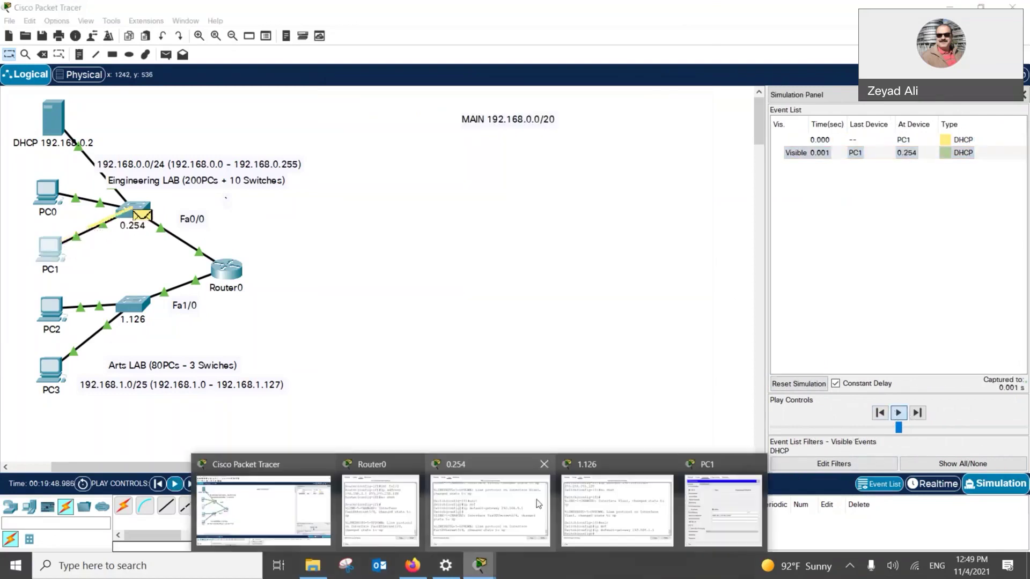
click(688, 524)
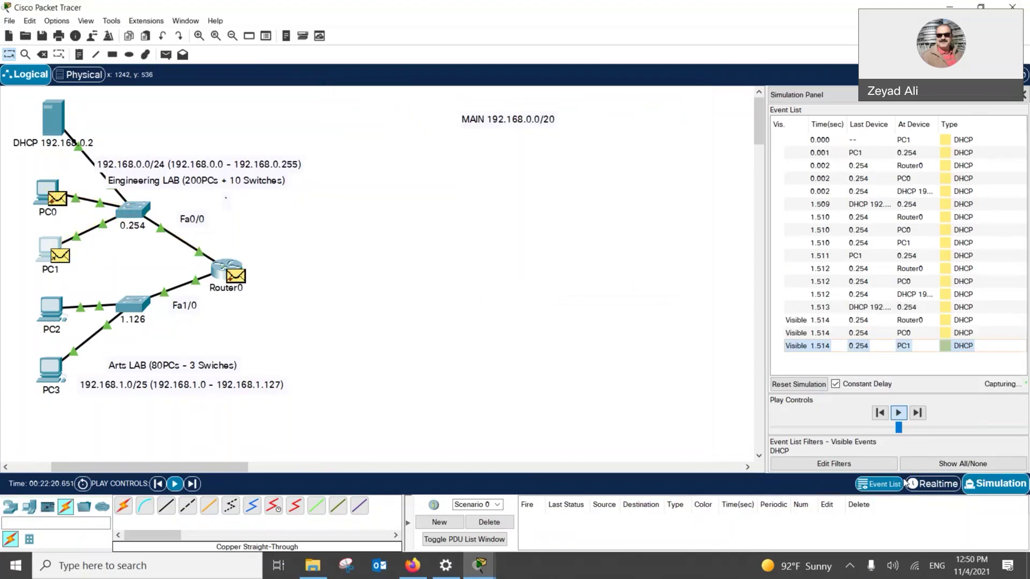
- Return to realtime mode and place a new PC4 beside PC0 in the Engineering LAB
click(908, 484)
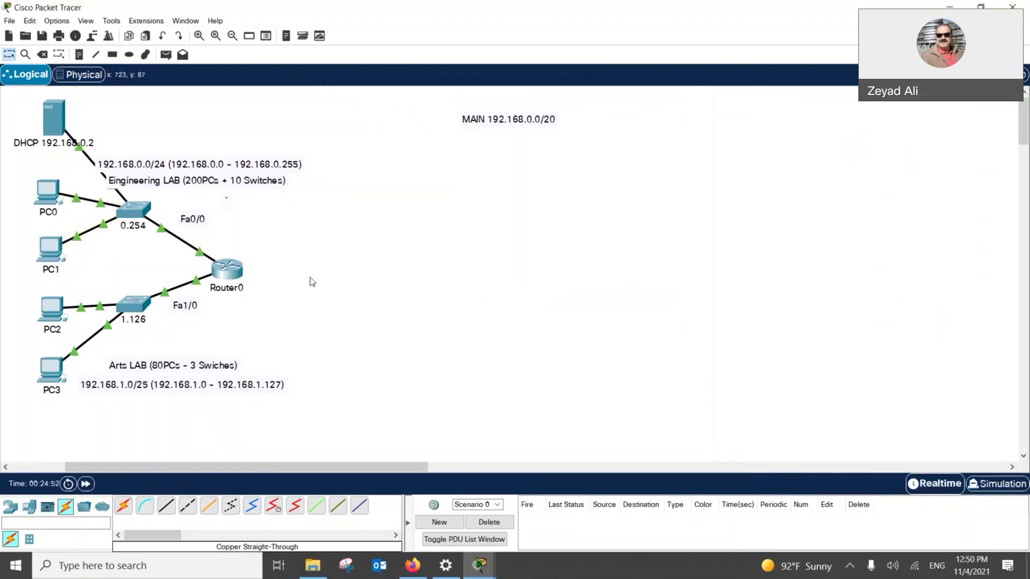
click(30, 508)
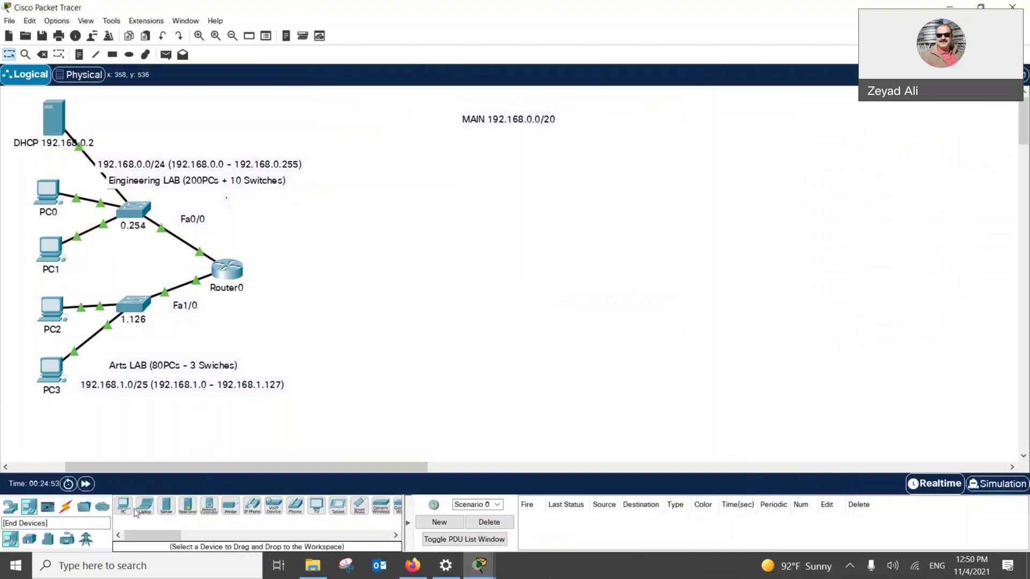
click(123, 506)
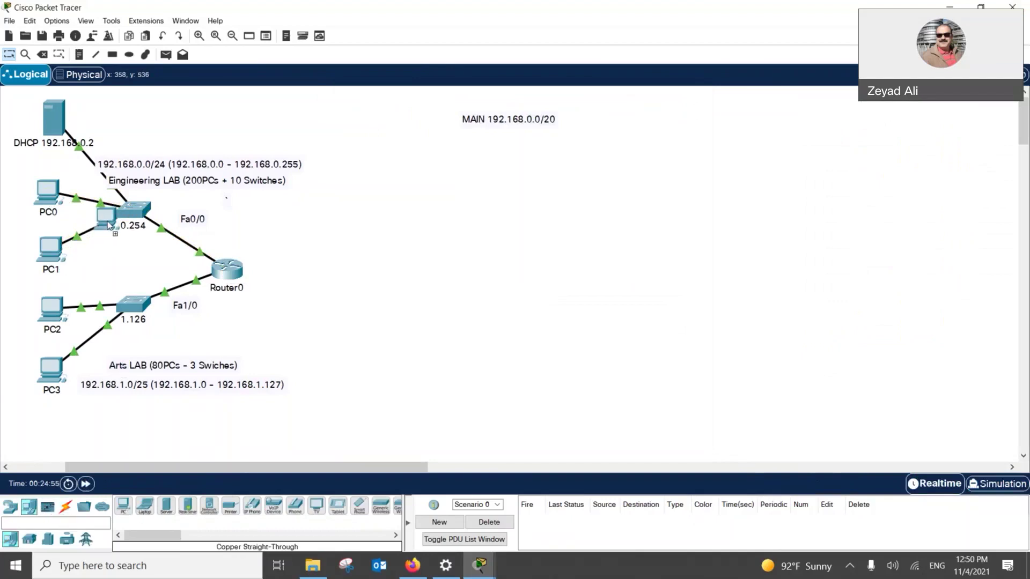
key(Escape)
click(21, 172)
- Start a copper straight-through cable from PC4
click(66, 506)
click(167, 506)
click(24, 172)
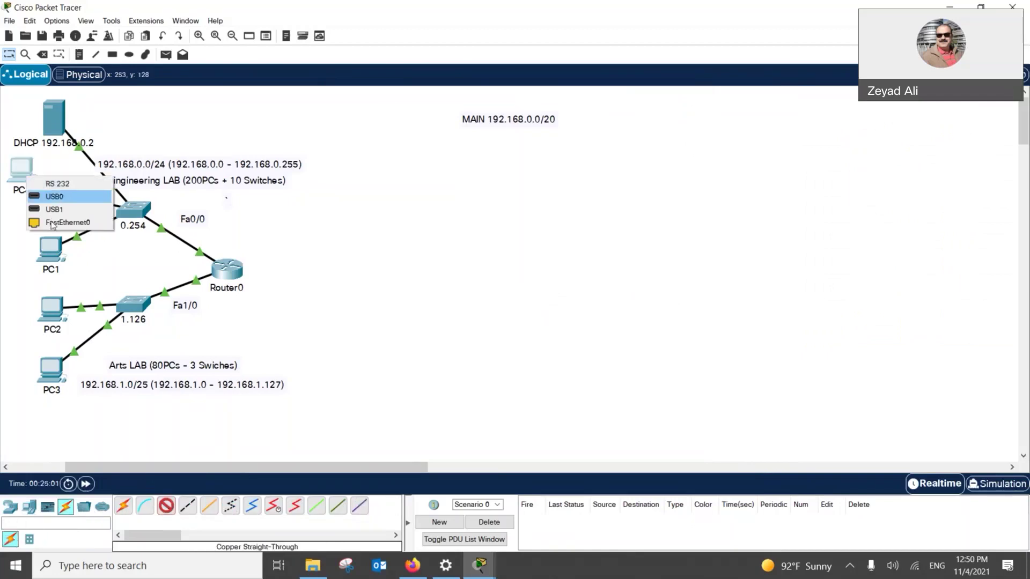
- Connect PC4's FastEthernet0 to port FastEthernet0/5 on the Engineering LAB switch
click(51, 221)
click(134, 210)
click(164, 231)
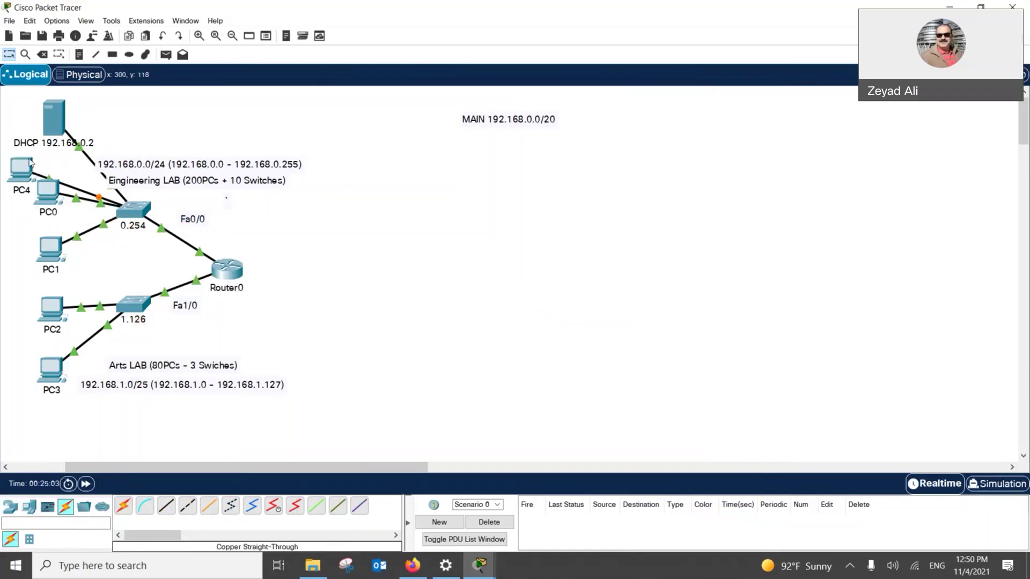
- Set PC4 to DHCP, retrying via Static, until it leases 192.168.0.52 with gateway 192.168.0.1
click(22, 169)
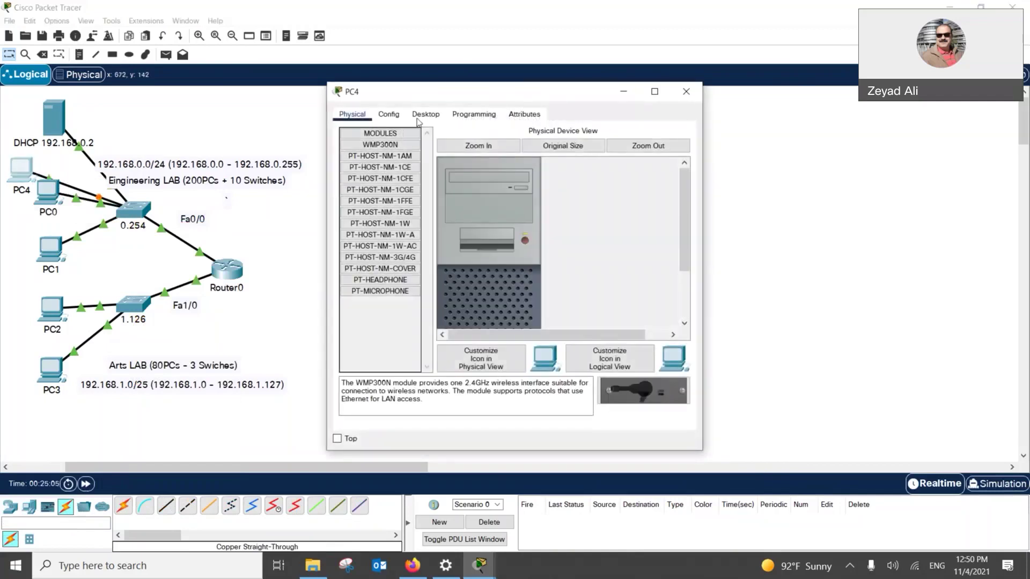
click(424, 115)
click(392, 160)
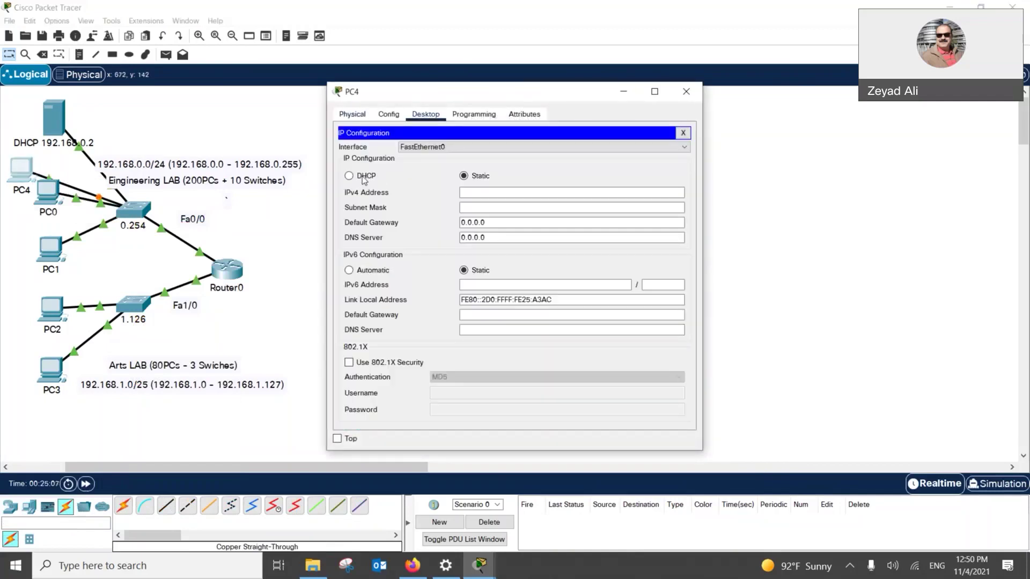
click(363, 178)
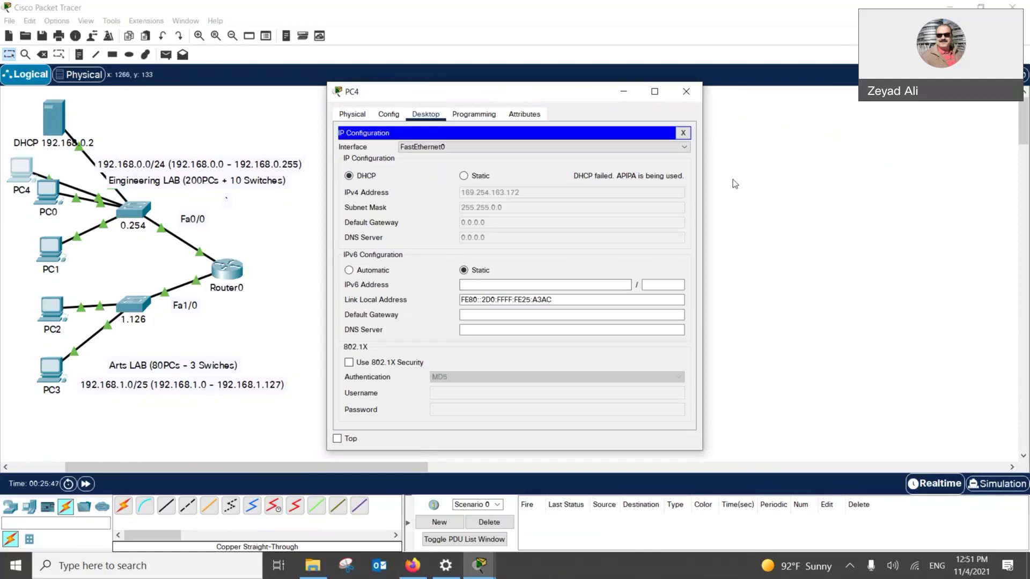
click(479, 178)
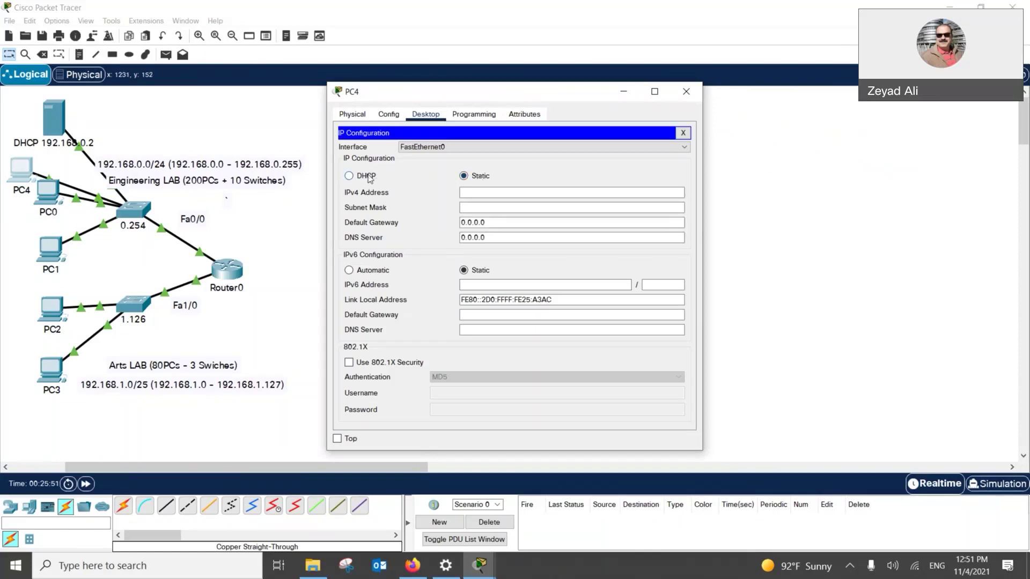
click(369, 177)
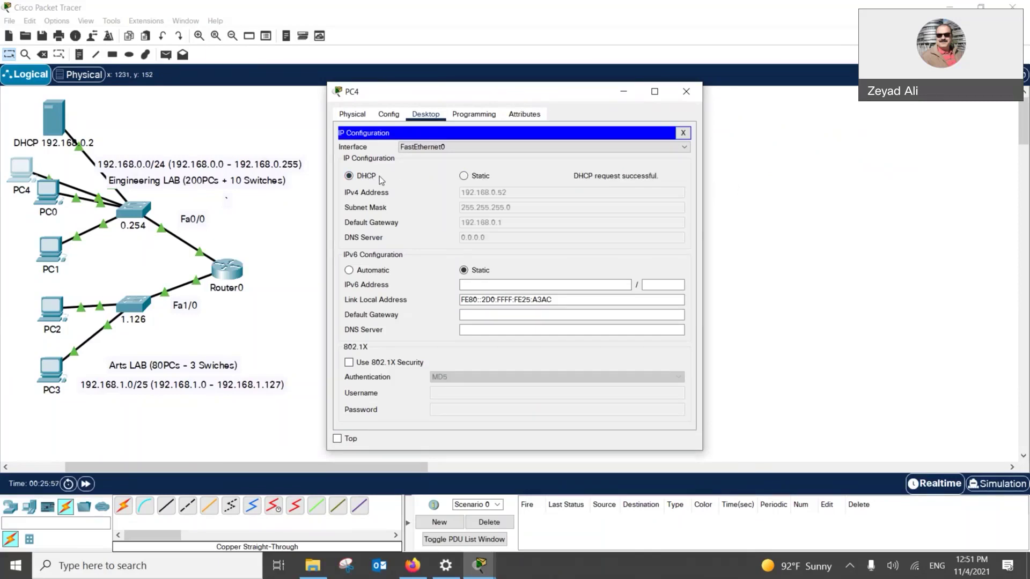
- Add a new server right of the Arts LAB and label it 'DHCP - 192.168.1.2'
click(686, 92)
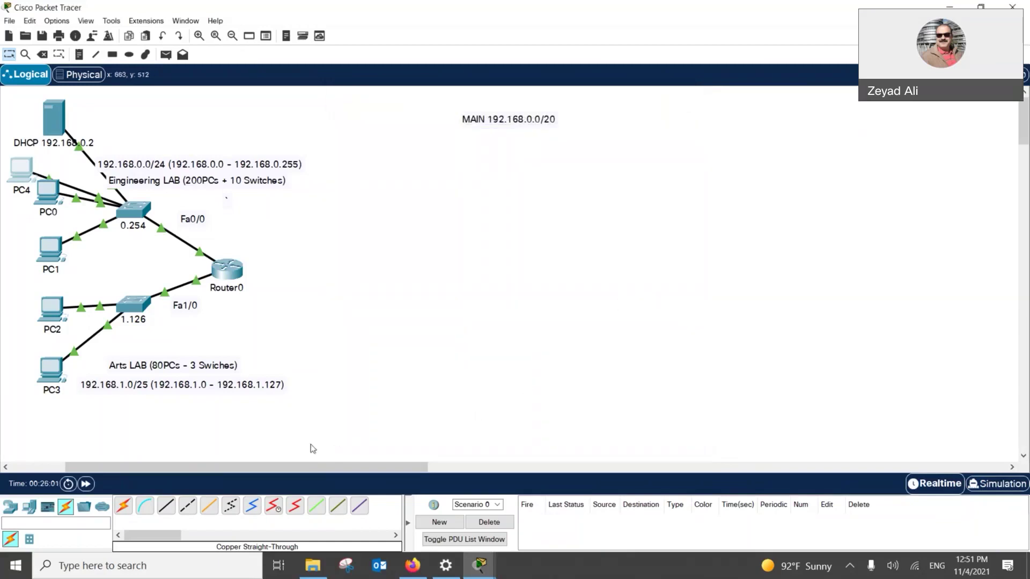
click(34, 506)
click(166, 506)
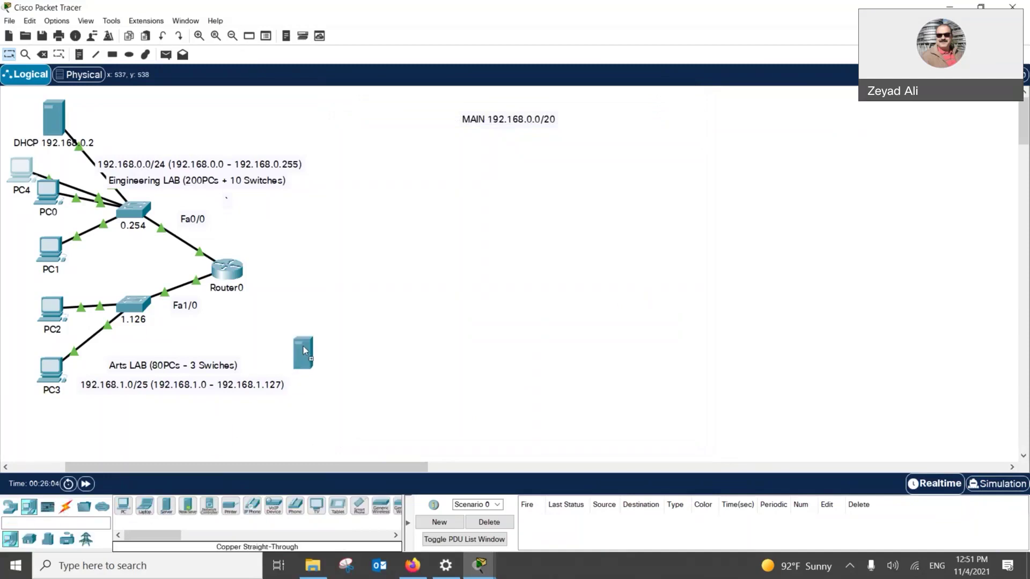
click(321, 332)
click(324, 357)
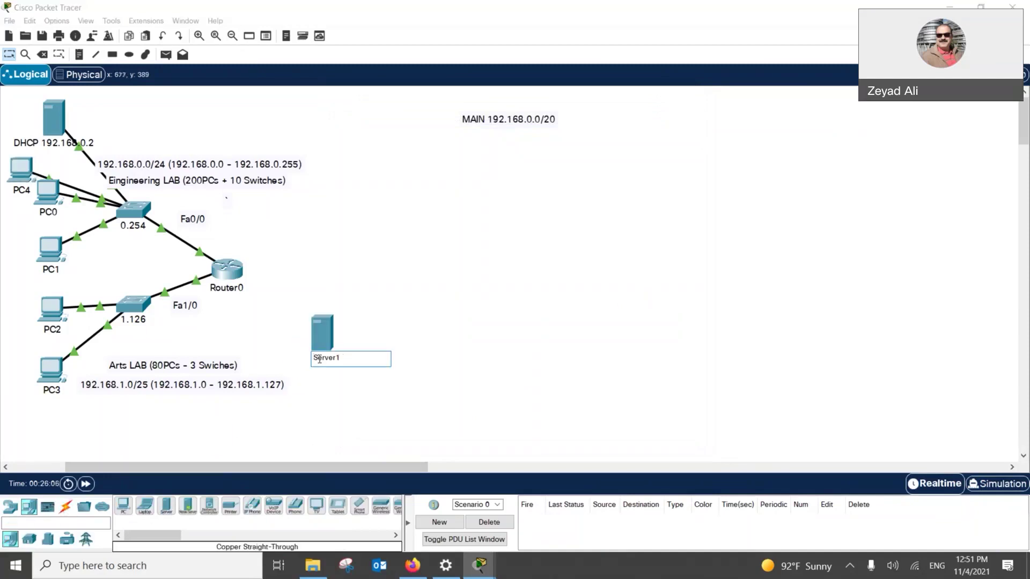
text(DHCP - 1)
text(92.168.1.2)
click(403, 354)
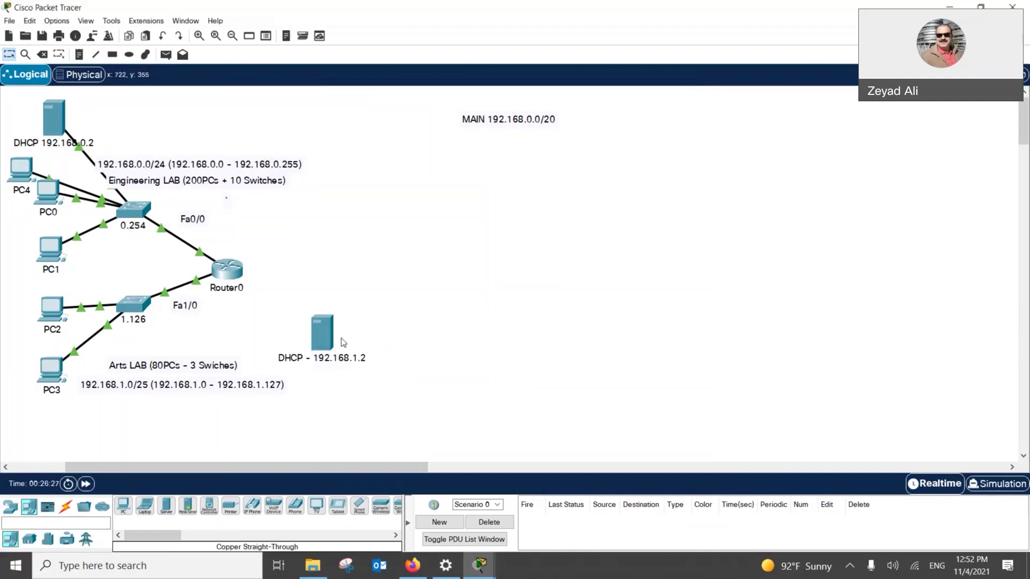
- Cable the server's FastEthernet0 to the Arts LAB 1.126 switch with copper straight-through
click(65, 505)
click(166, 505)
click(322, 330)
click(350, 337)
click(240, 274)
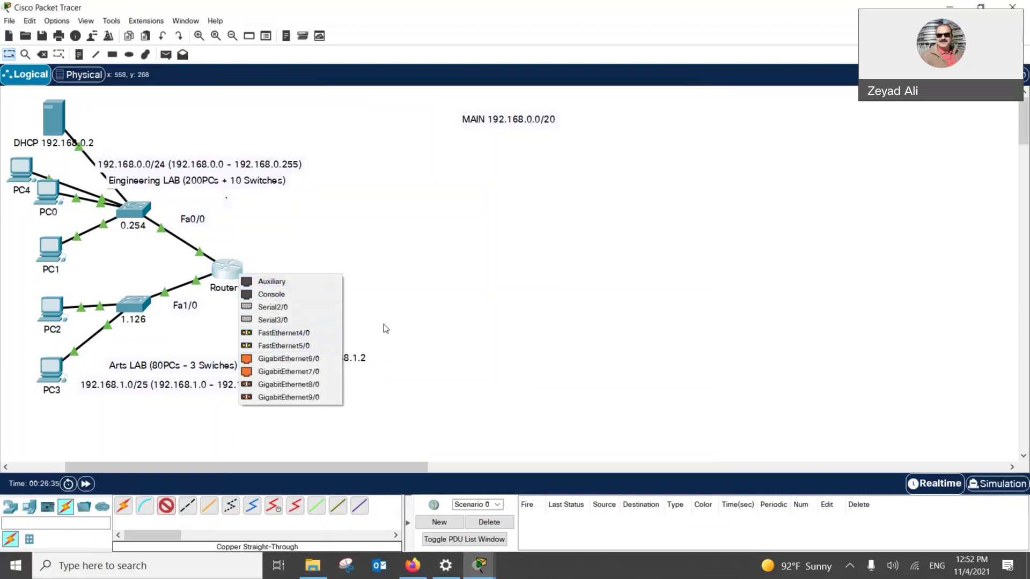
click(134, 306)
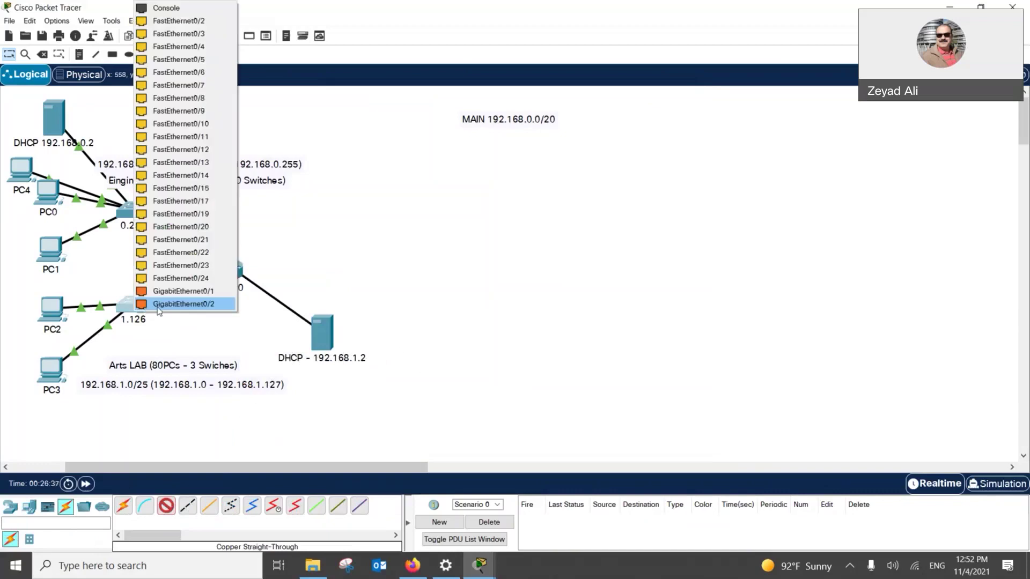
click(176, 277)
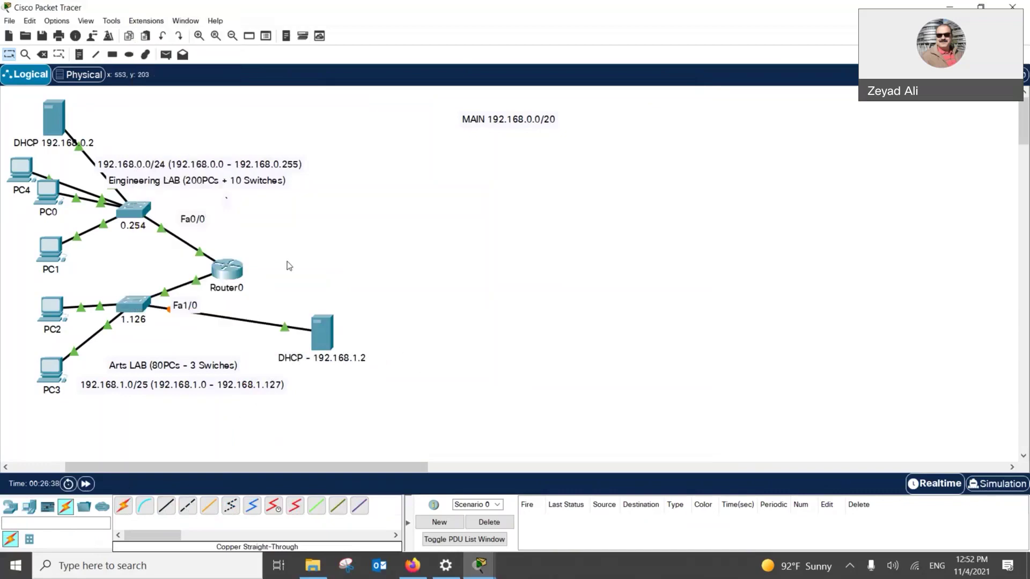
- Enter static IP 192.168.1.2, mask 255.255.255.128 and gateway 192.168.1.1 on the DHCP server
click(324, 329)
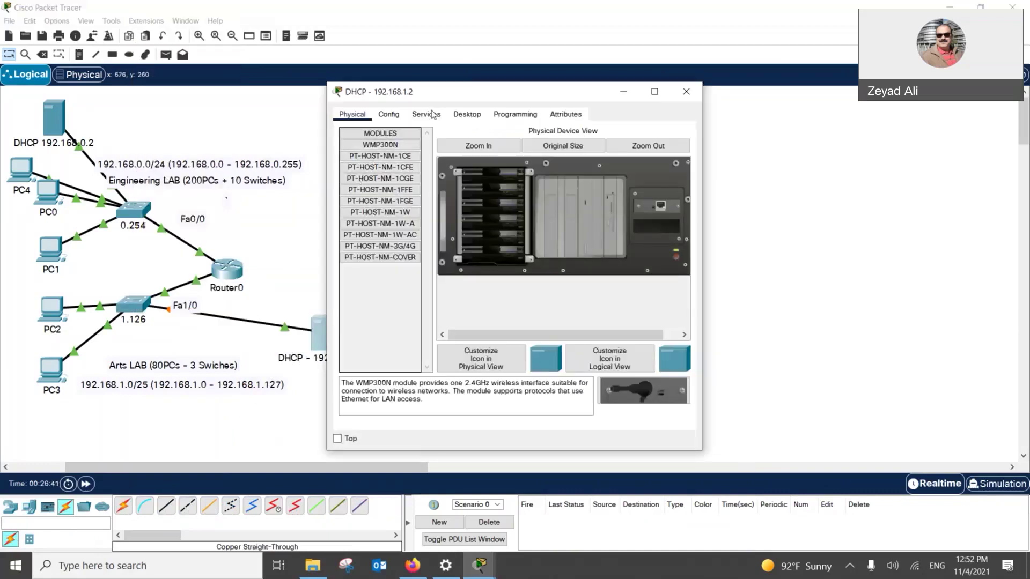
click(463, 113)
click(385, 171)
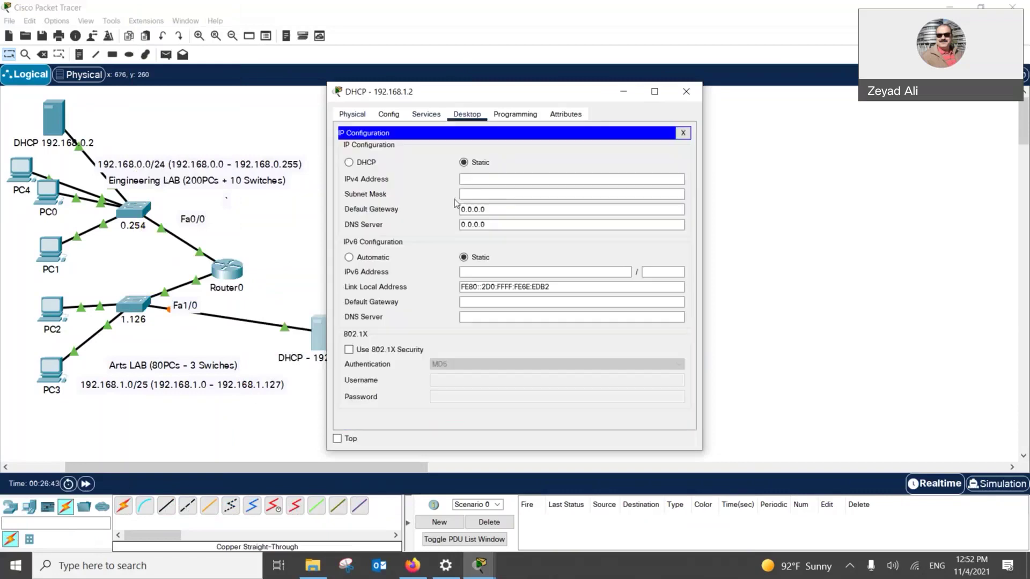
click(511, 182)
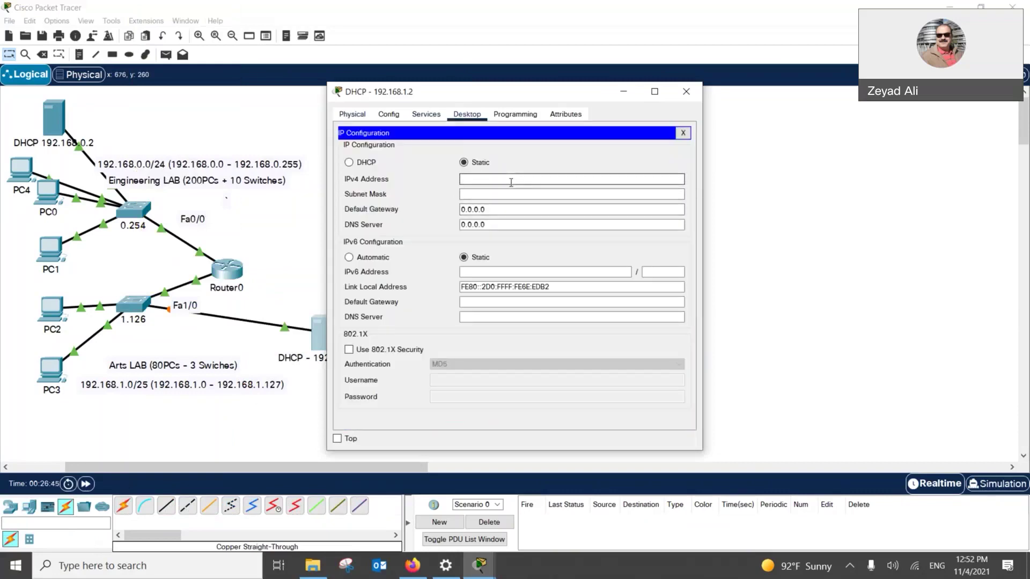
text(192.168.1.2)
key(Tab)
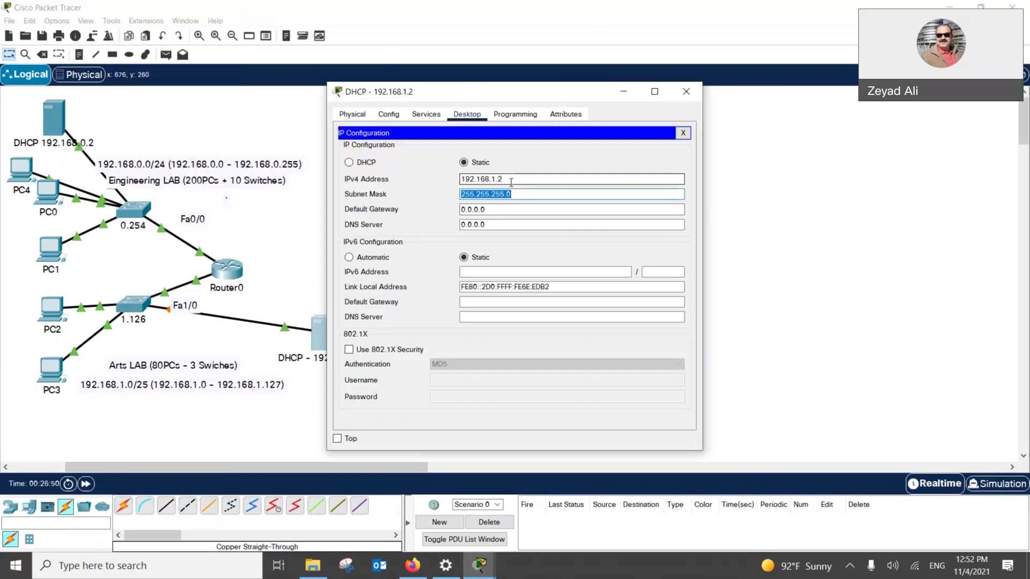
key(Right)
key(BackSpace)
text(128)
key(Tab)
text(192.168.1.1)
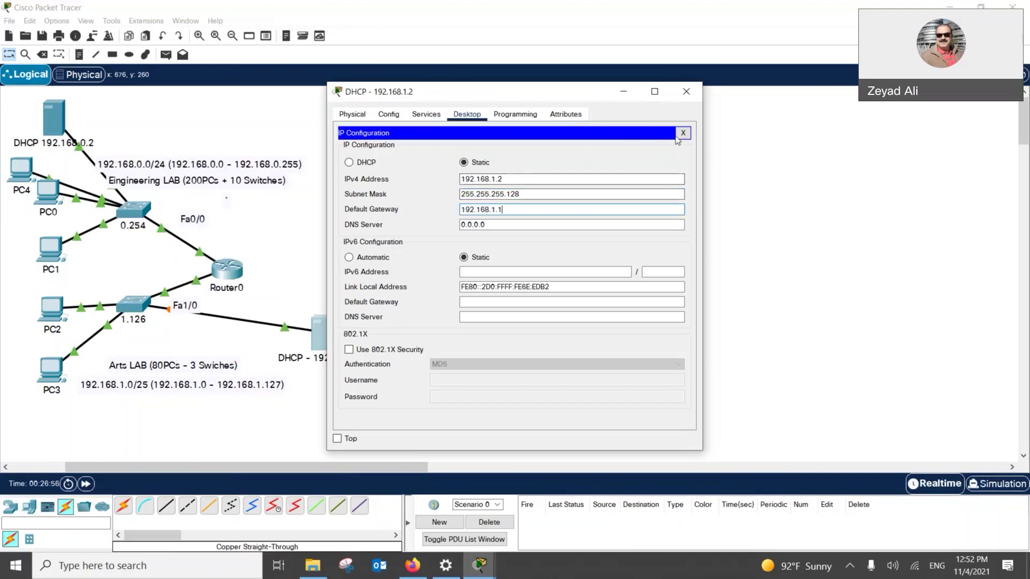
click(683, 133)
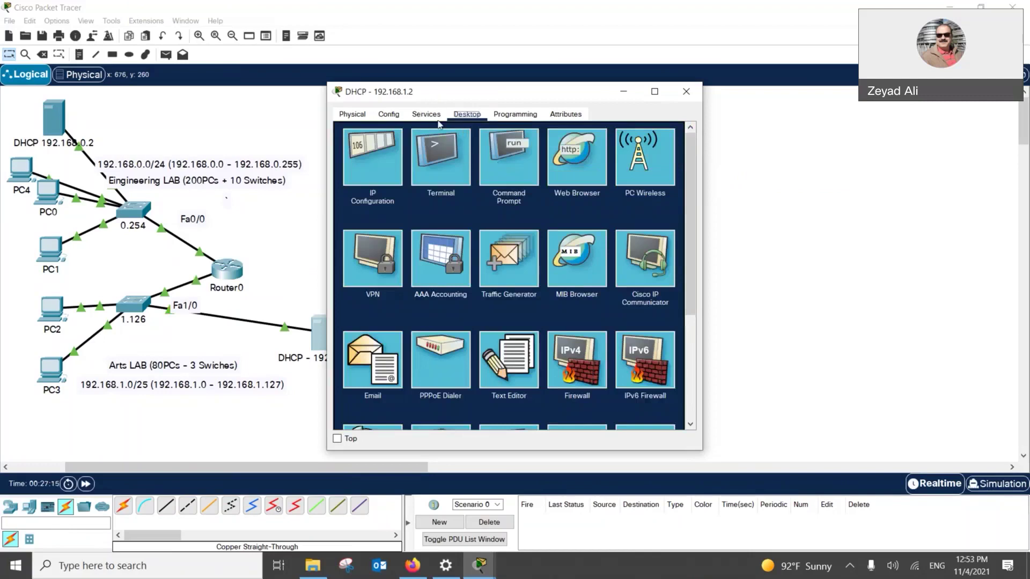
- Turn the server's DHCP service on and save serverPool: gateway 192.168.1.1, start 192.168.1.40, 80 users
click(429, 115)
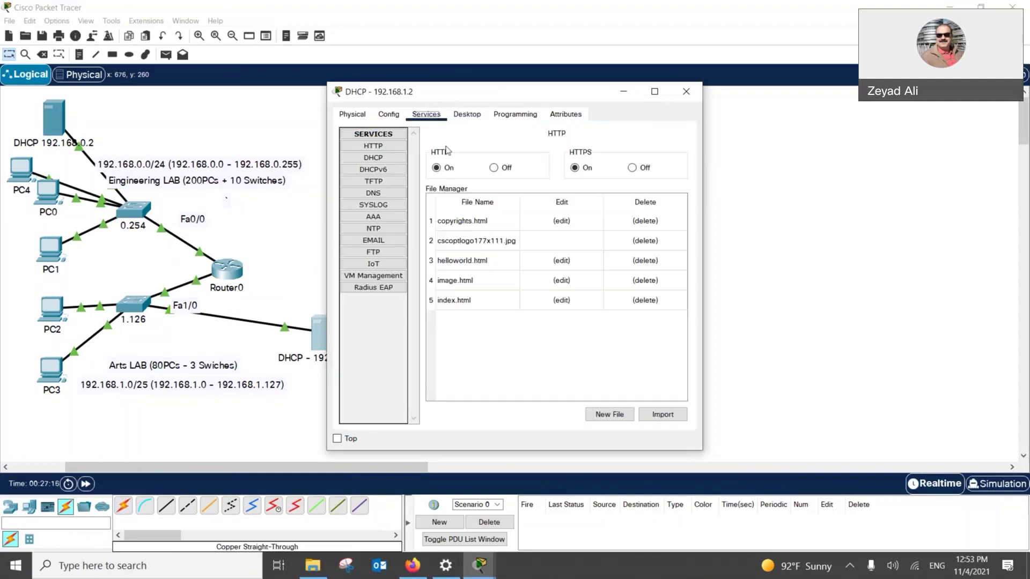
click(373, 159)
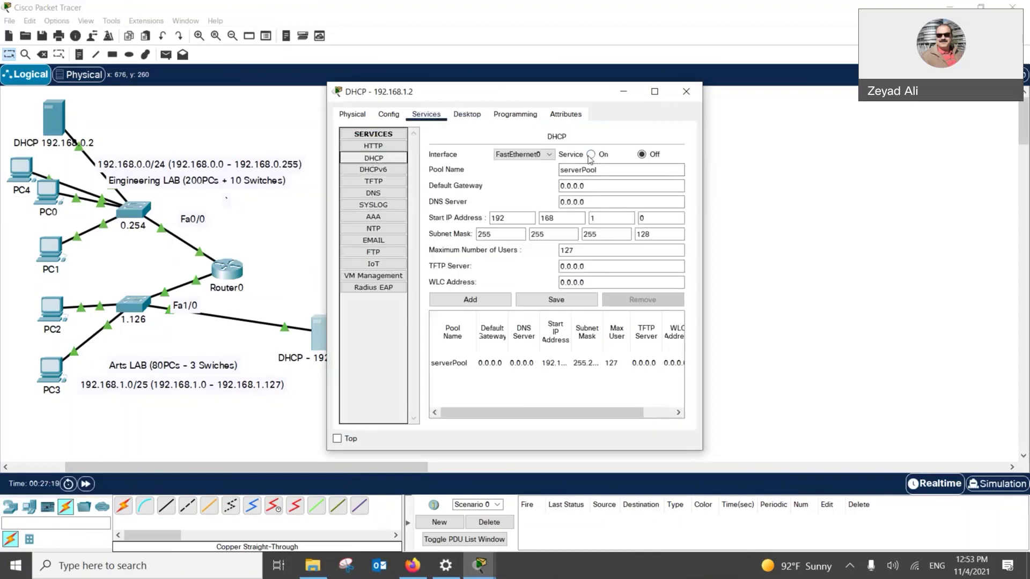
click(590, 155)
click(589, 186)
drag(590, 186, 557, 186)
text(192.168.1.1)
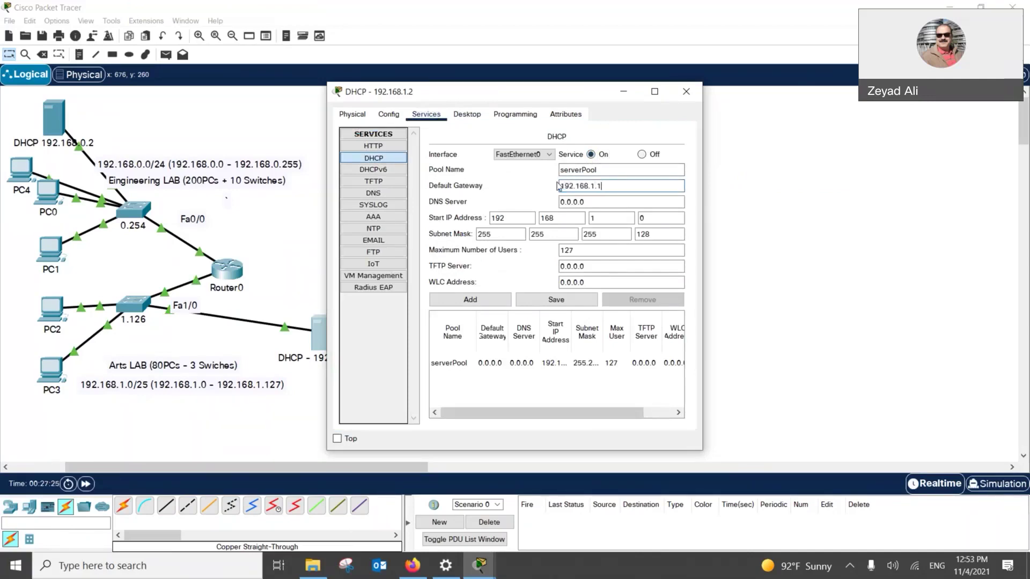
key(Tab)
key(Tab)
key(Tab)
key(Tab)
key(Tab)
text(40)
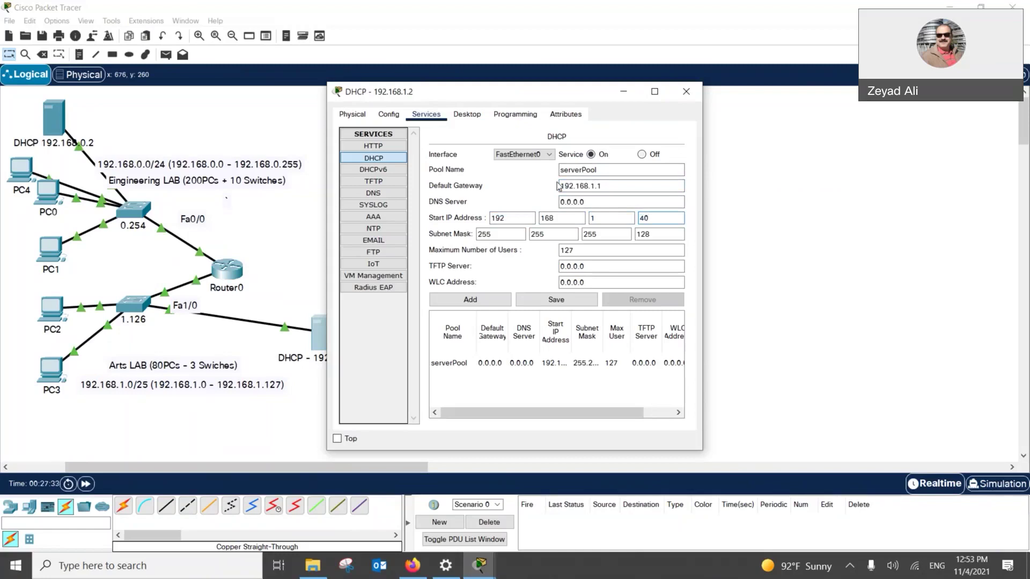
double_click(566, 251)
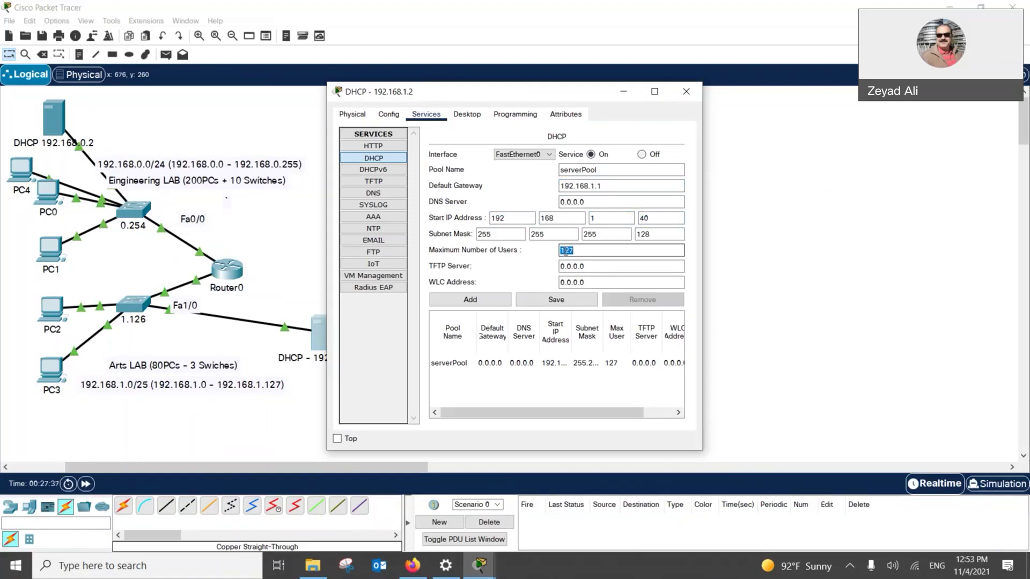
text(80)
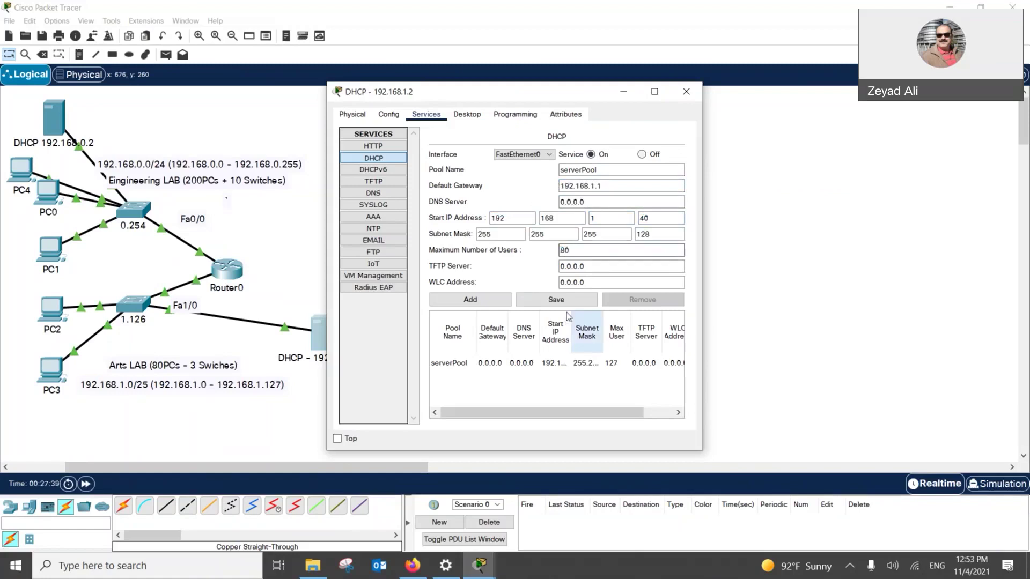
click(562, 304)
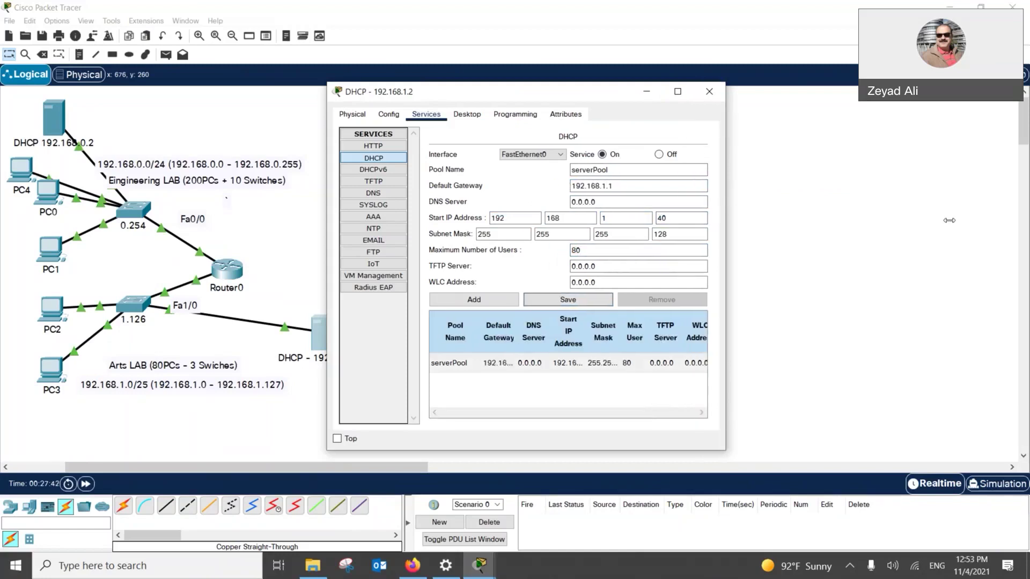
drag(949, 220, 949, 219)
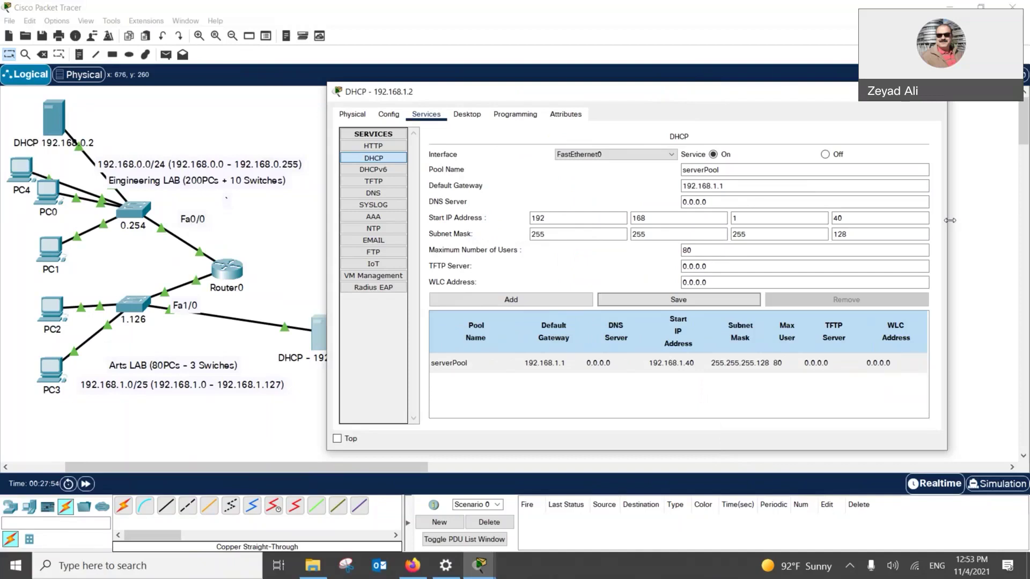
- Set PC2 to DHCP so it leases 192.168.1.40, then enter simulation mode
click(939, 91)
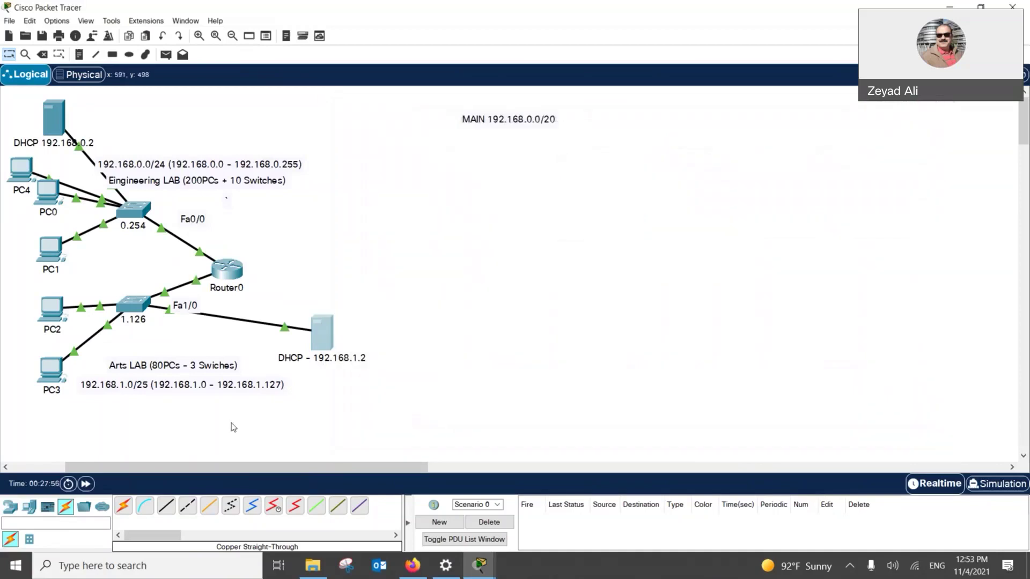
click(51, 313)
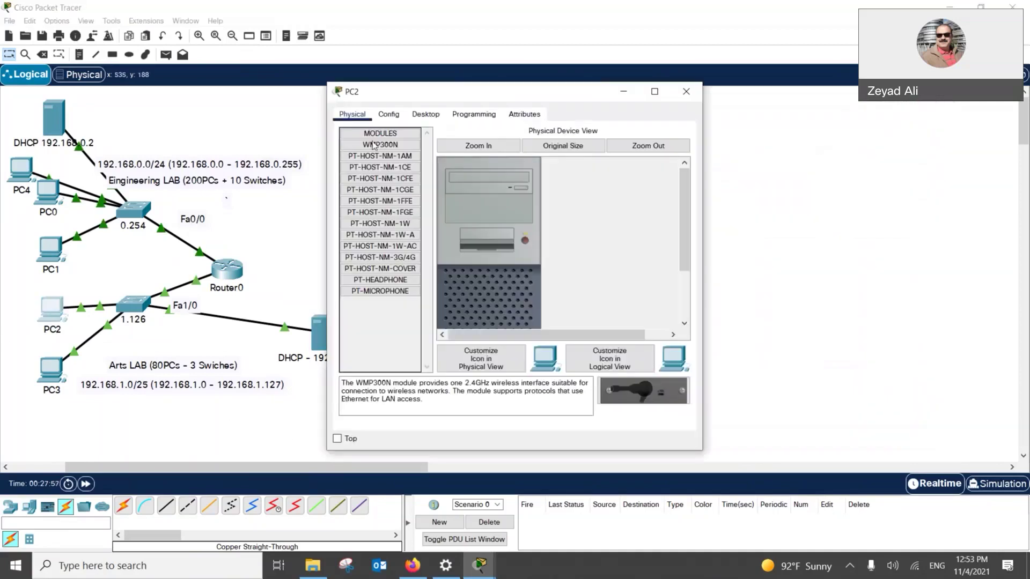
click(423, 117)
click(383, 163)
click(349, 176)
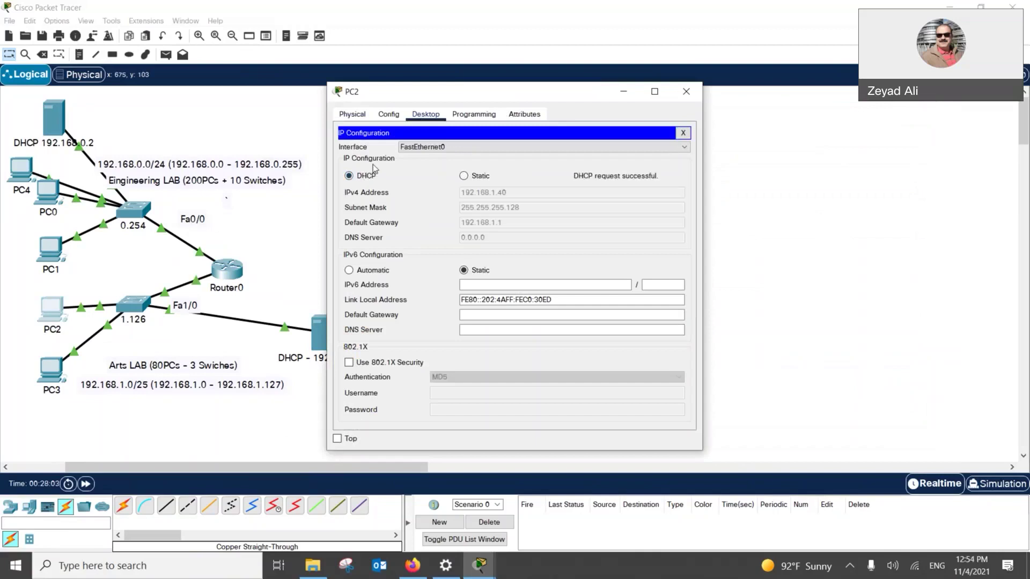
click(691, 91)
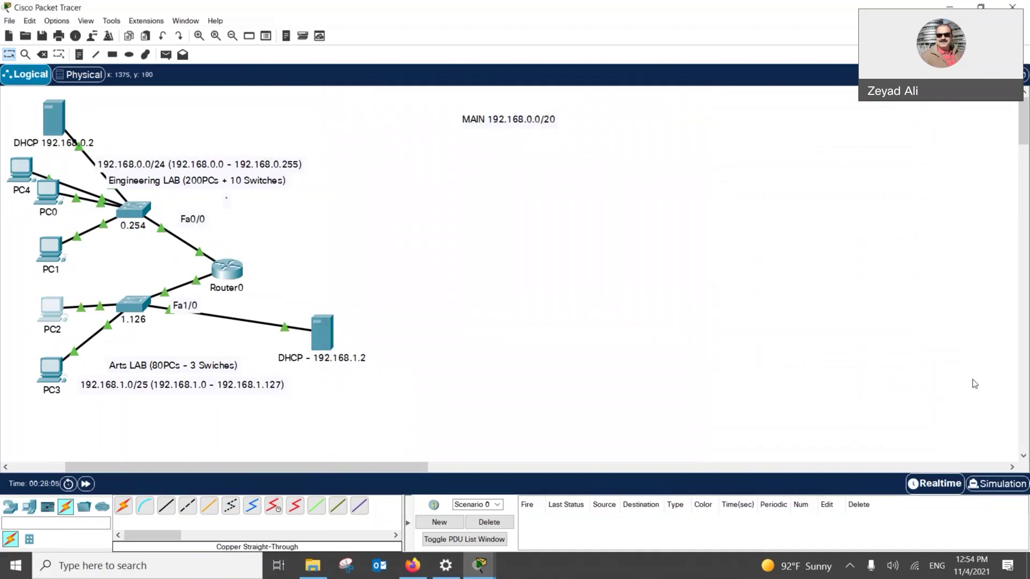
click(1001, 482)
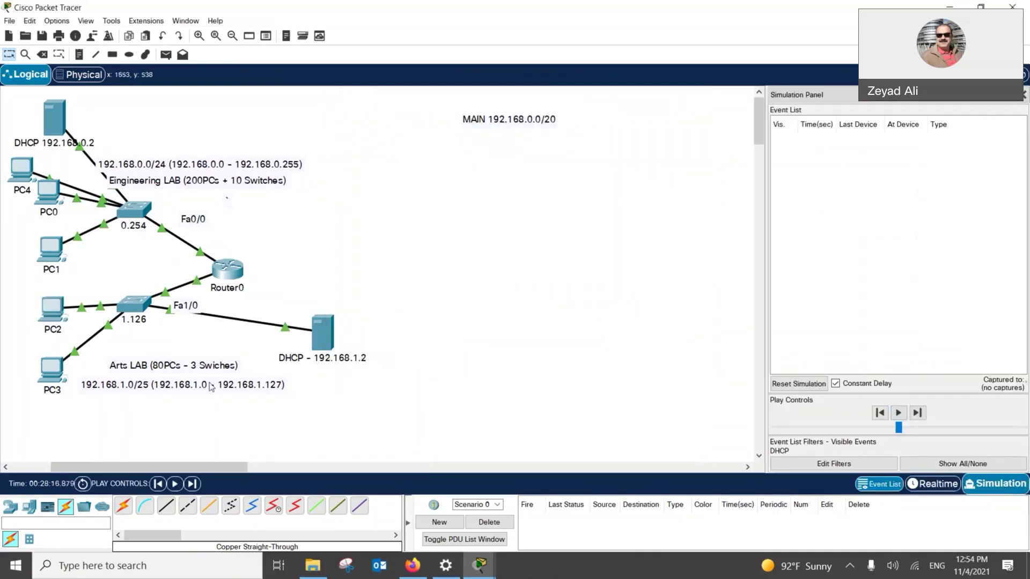
- Set PC3 to DHCP and play the simulation until it leases 192.168.1.41 with gateway 192.168.1.1
click(52, 376)
click(426, 114)
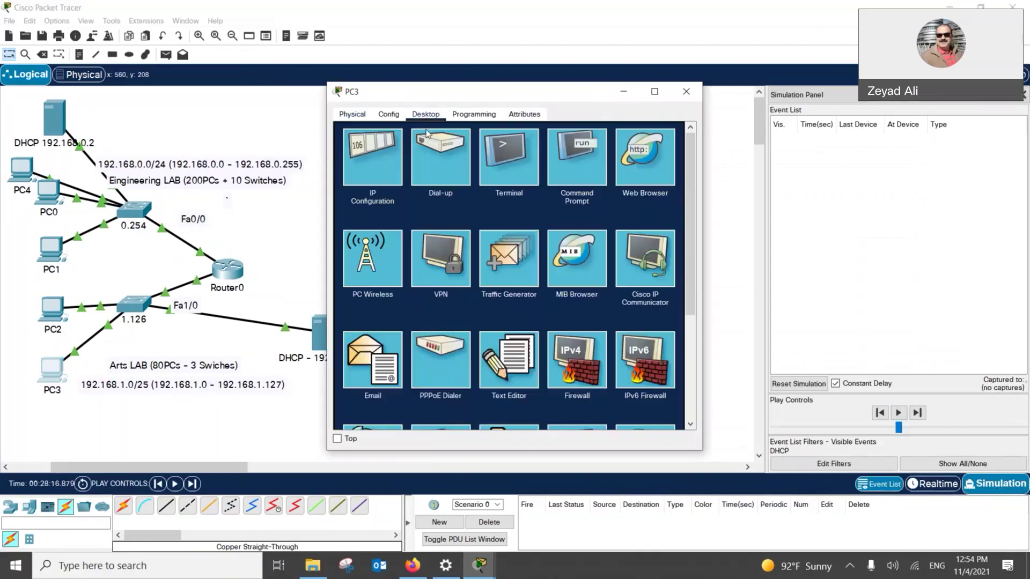
click(390, 171)
click(348, 175)
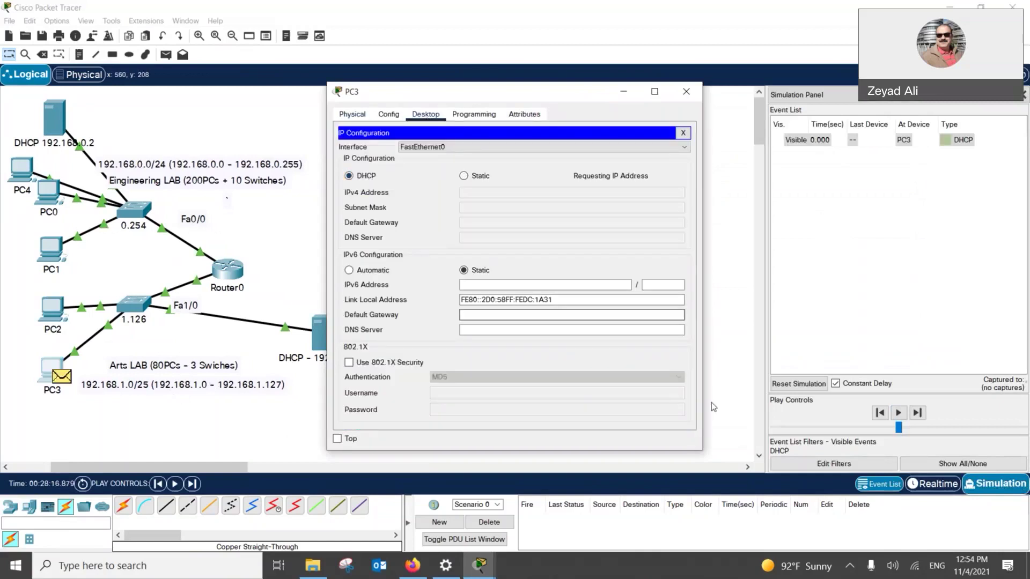
click(897, 414)
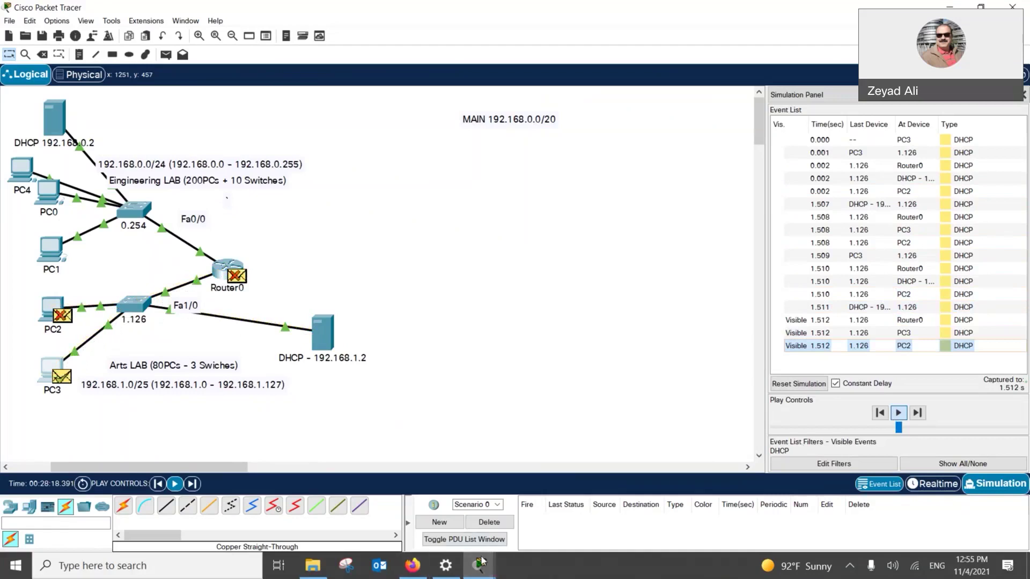
mouse_move(465, 558)
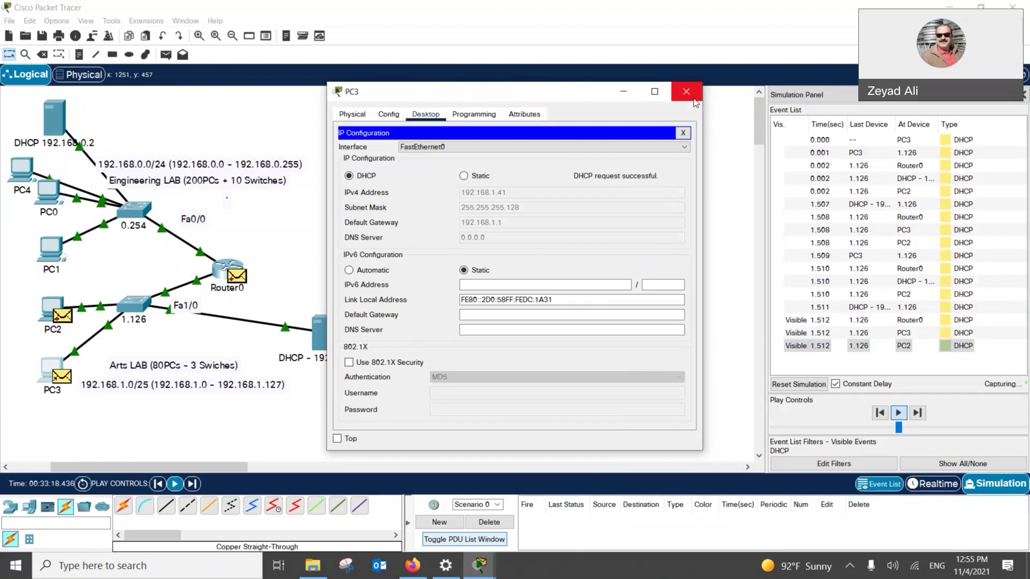
- Close PC3's settings window and choose Clear Event List in the Buffer Full dialog
click(693, 99)
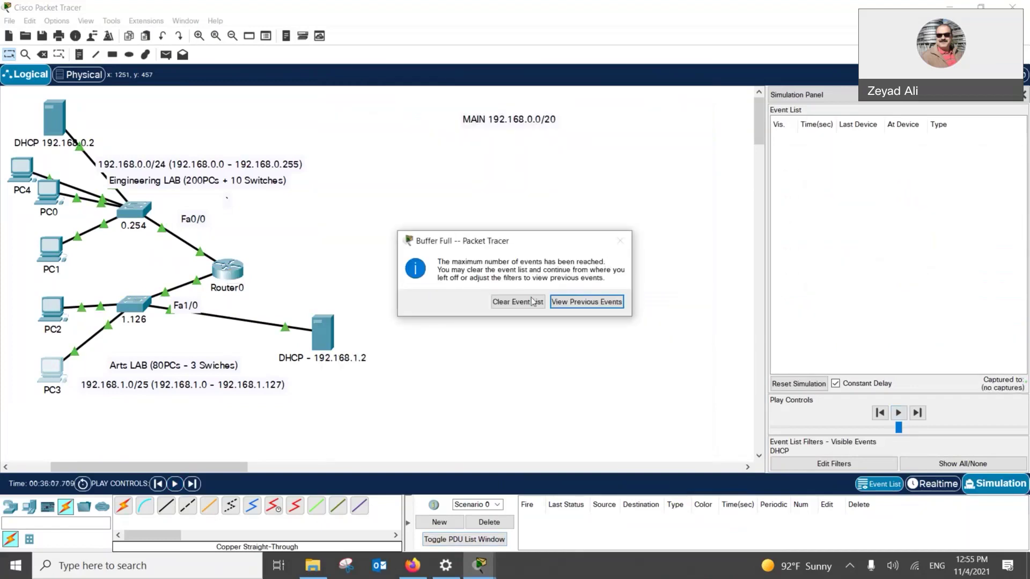
click(528, 304)
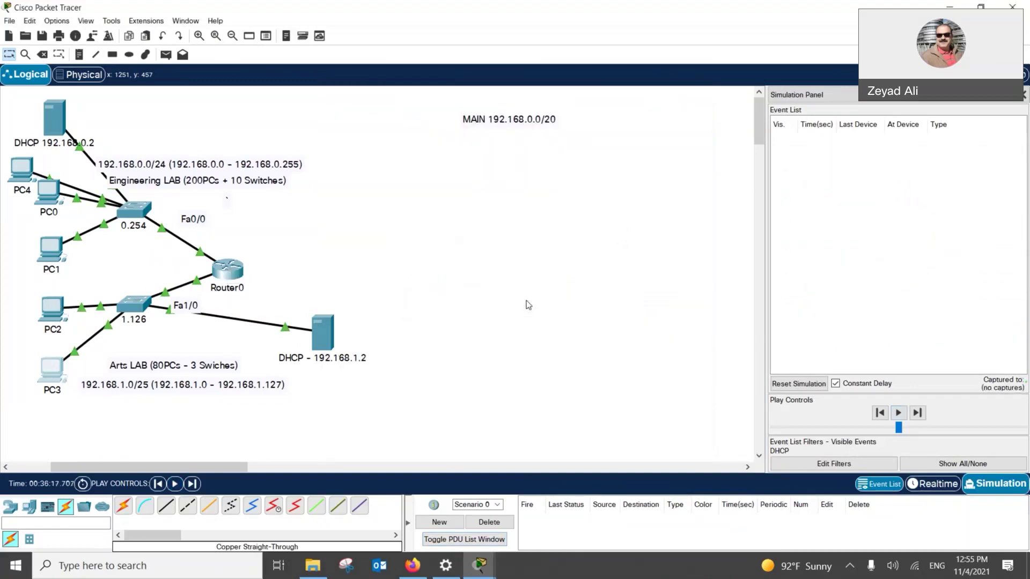